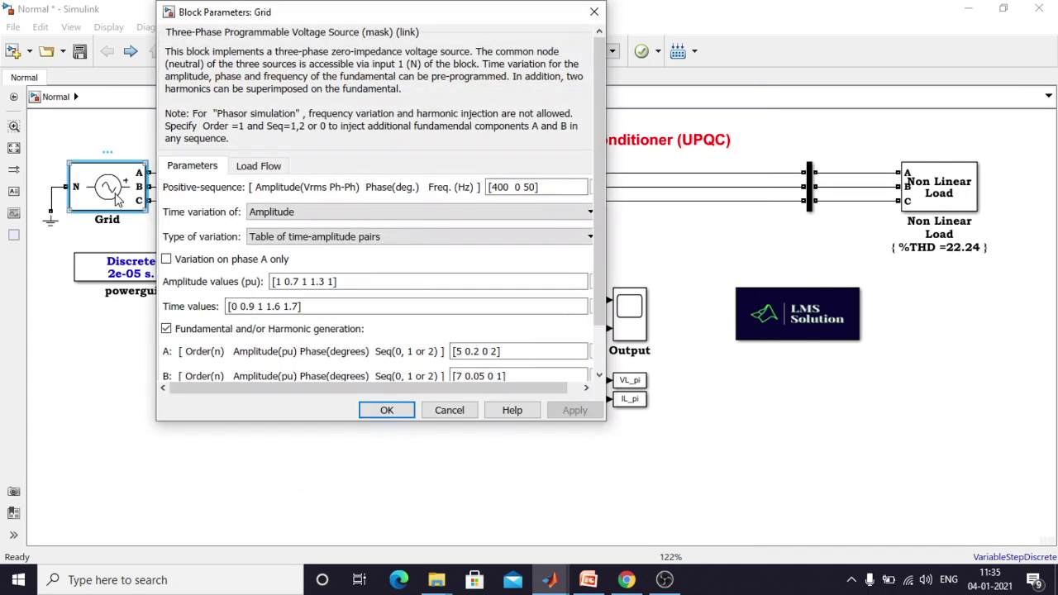
Examine the Grid source's positive-sequence amplitude, phase and frequency, along with its time variation settings
triple_click(550, 188)
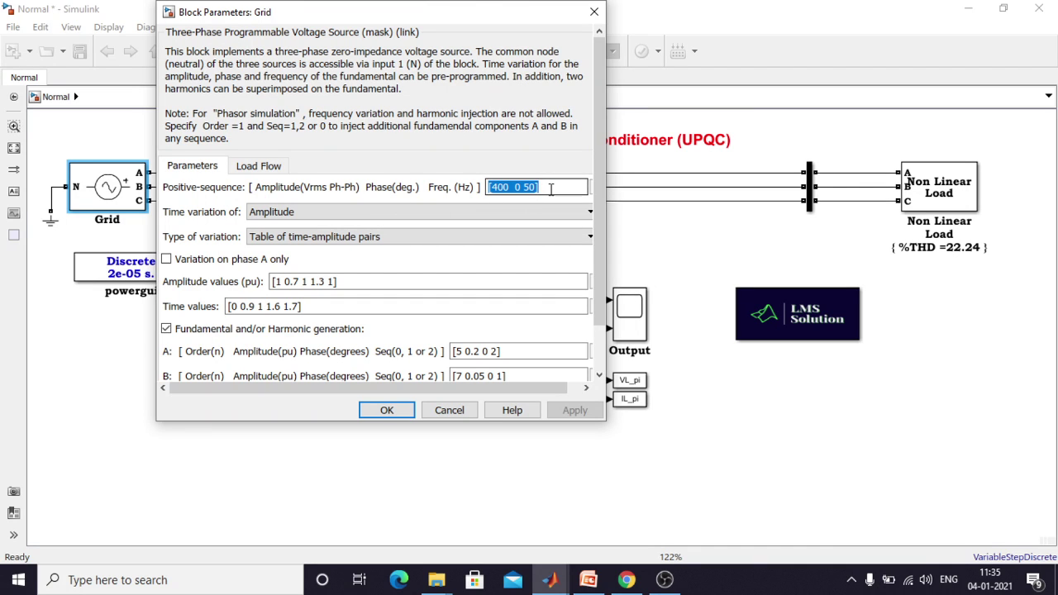
left_click(503, 189)
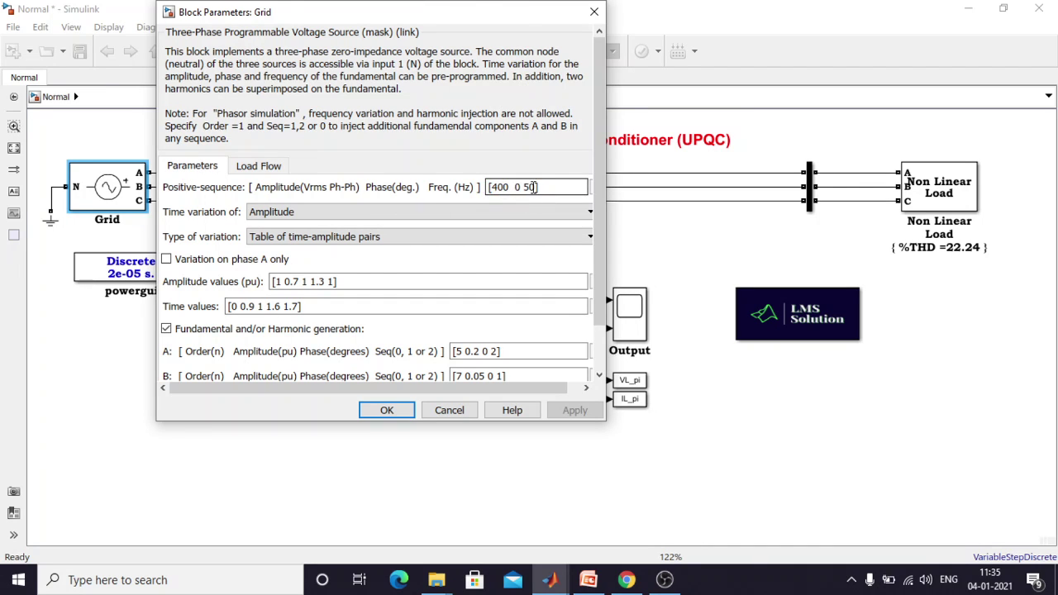
key("Tab")
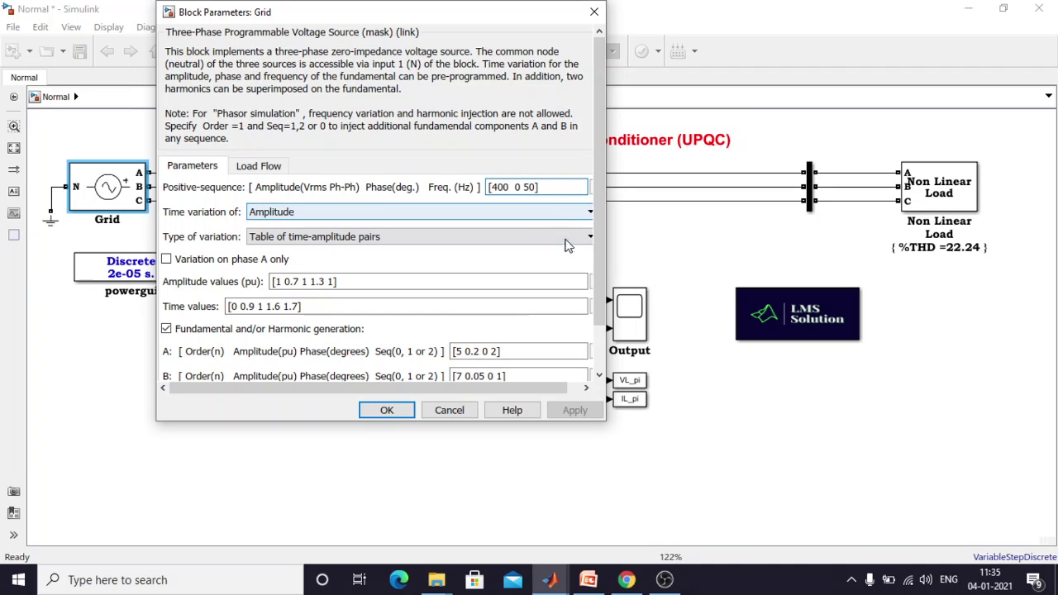
left_click_drag(597, 230, 594, 298)
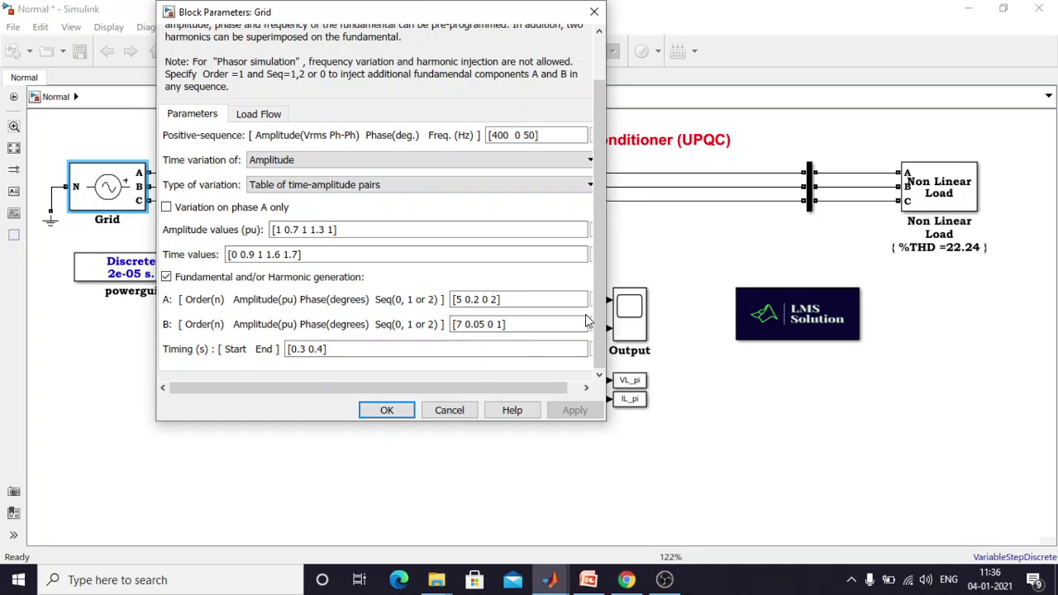
left_click(585, 319)
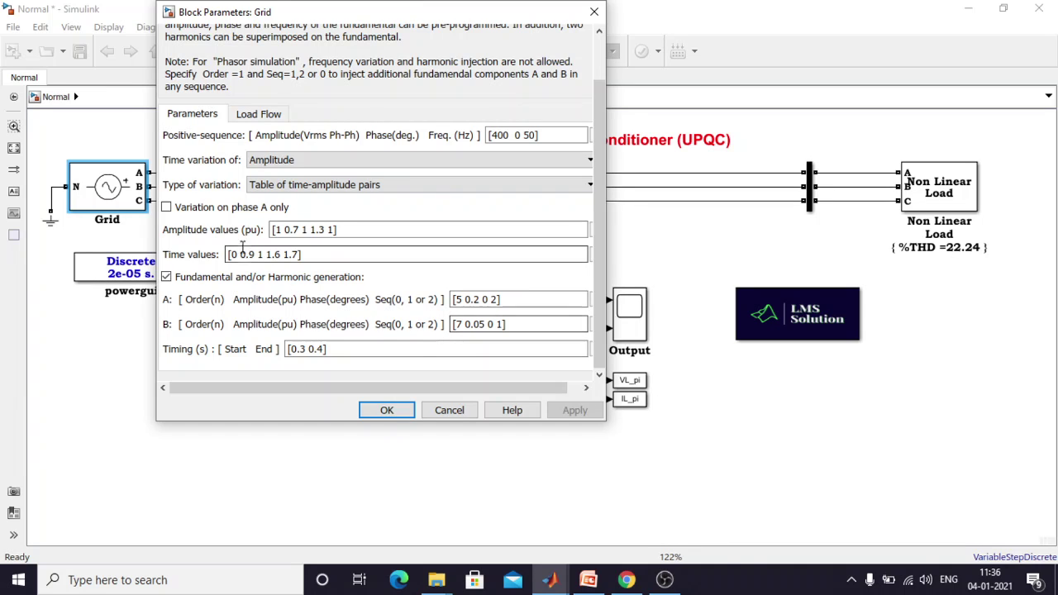
Examine the Grid source's per-unit amplitude values together with the time values they correspond to
triple_click(366, 230)
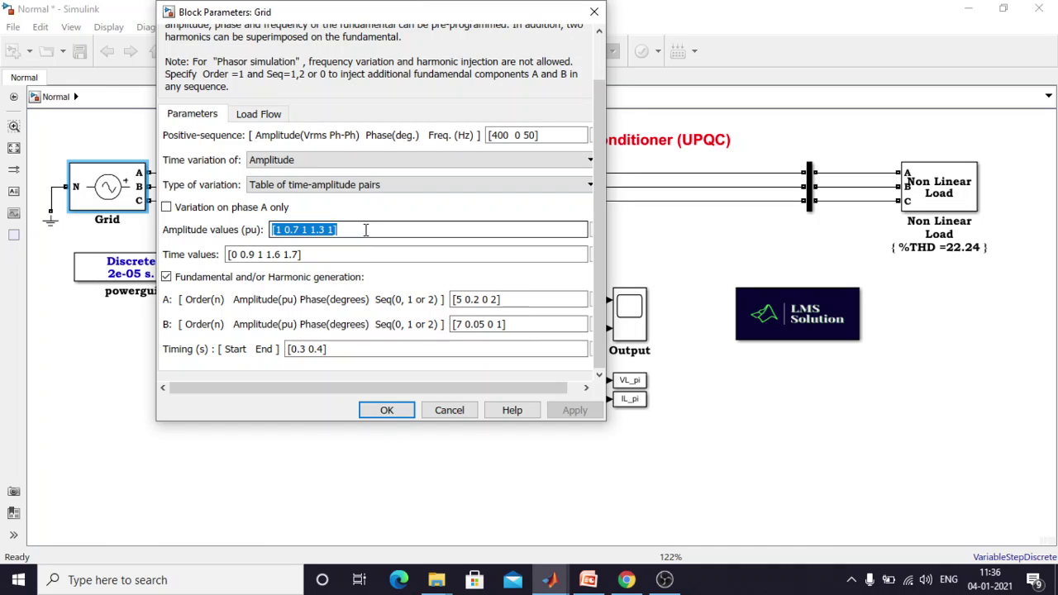
left_click(280, 231)
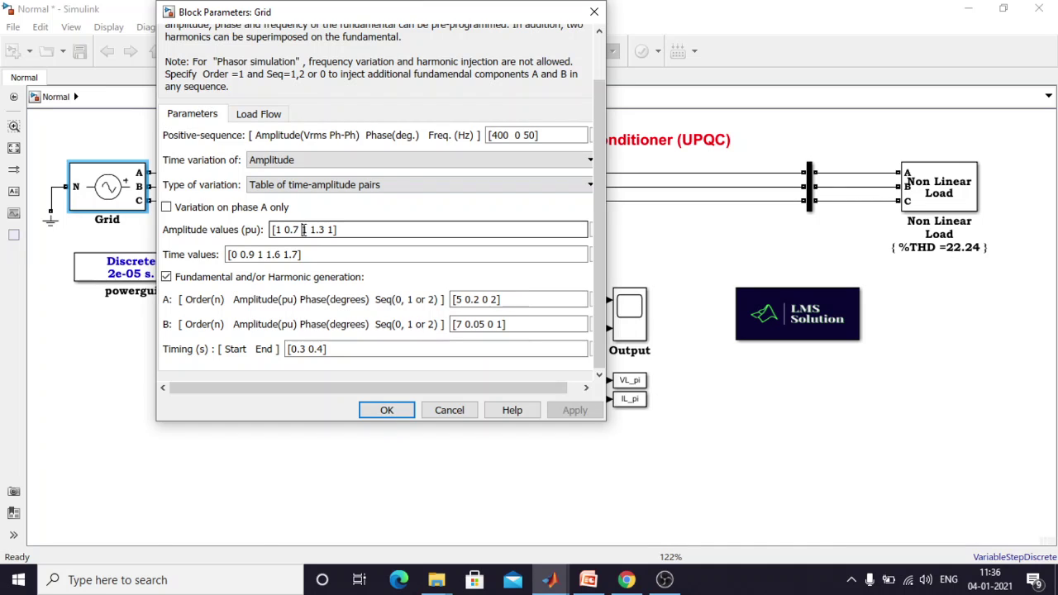
left_click(313, 256)
key("ctrl+a")
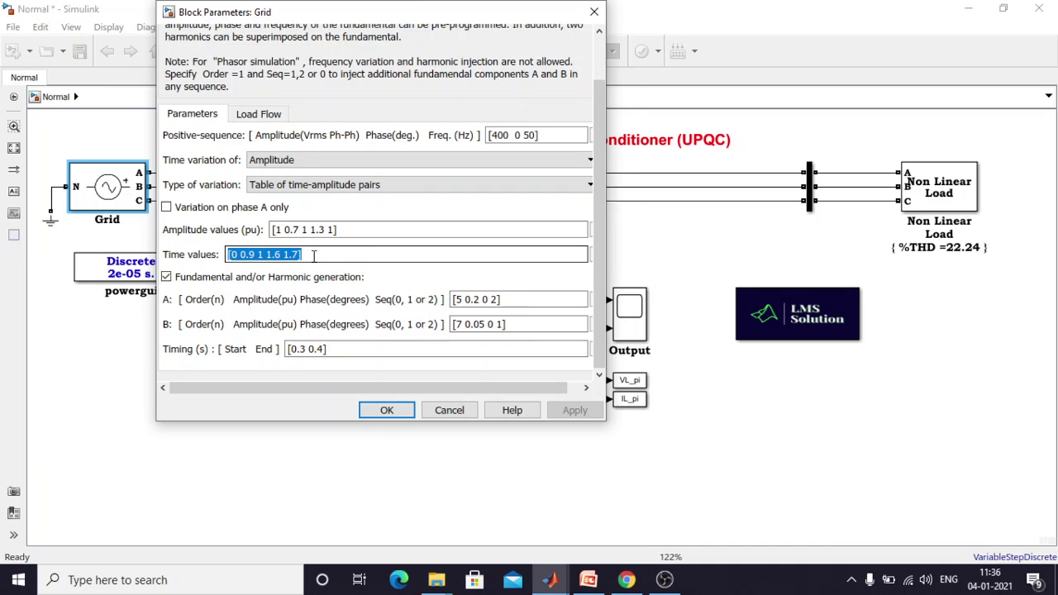
left_click(313, 257)
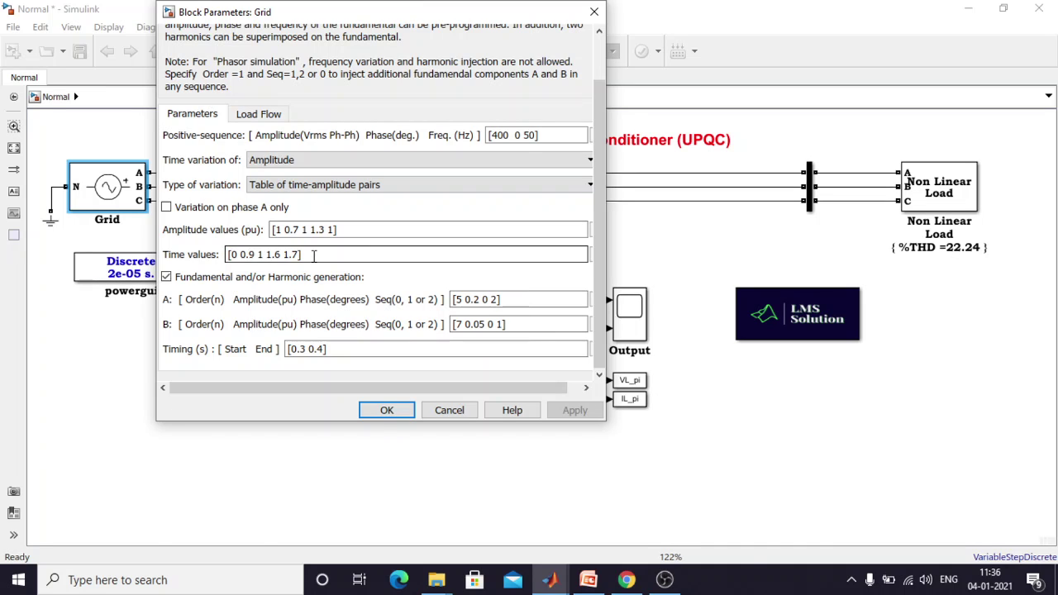
left_click_drag(313, 257, 222, 257)
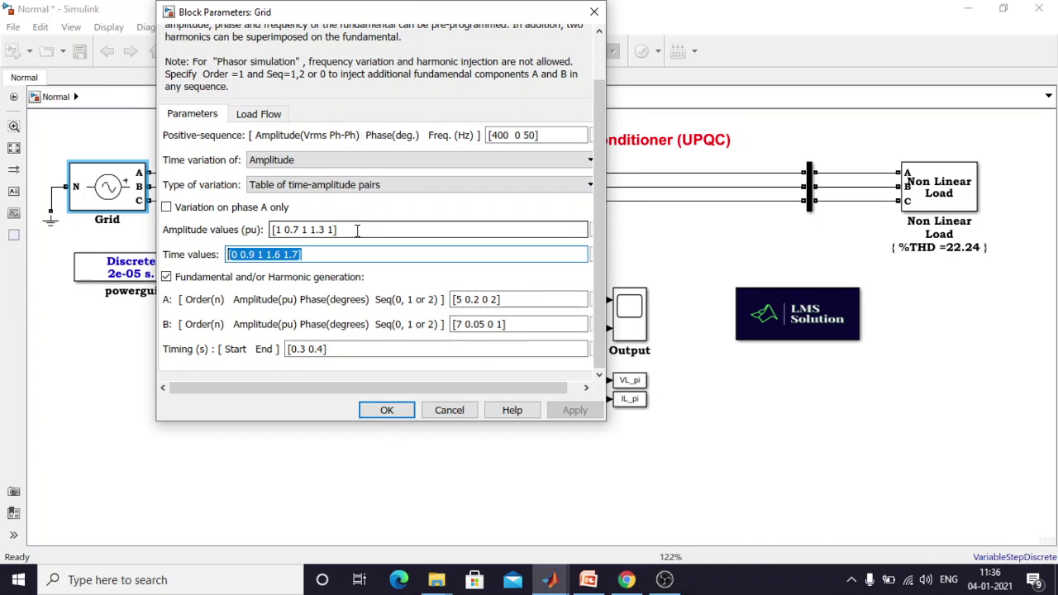
left_click(272, 230)
left_click_drag(273, 231, 347, 252)
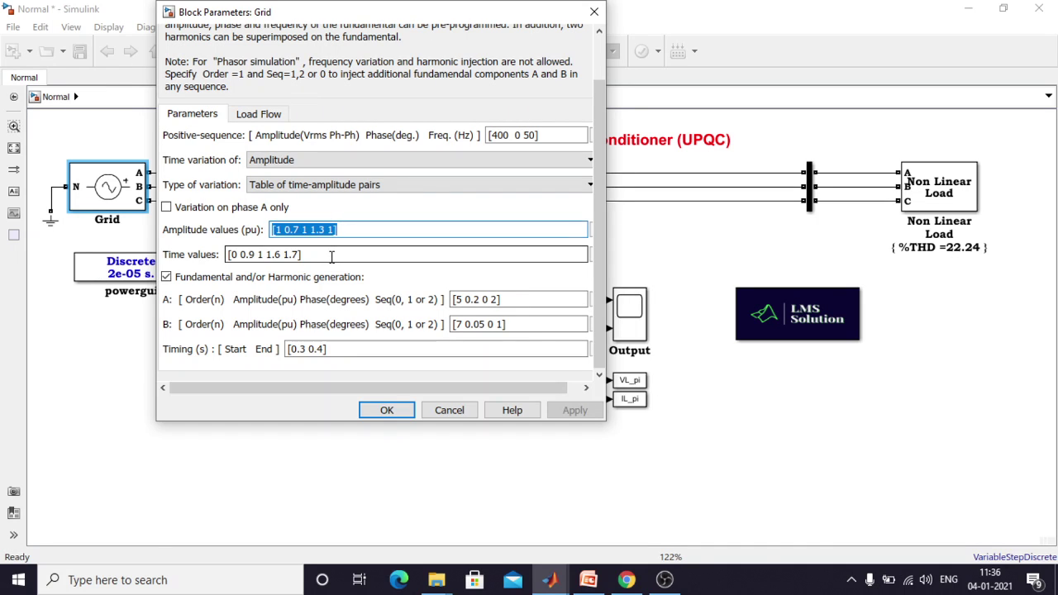
key("Tab")
key("shift+Tab")
Review the Grid source's harmonic A and B definitions and their start and end timing, and close its block parameters
triple_click(519, 300)
triple_click(518, 324)
key("shift+Tab")
key("Tab")
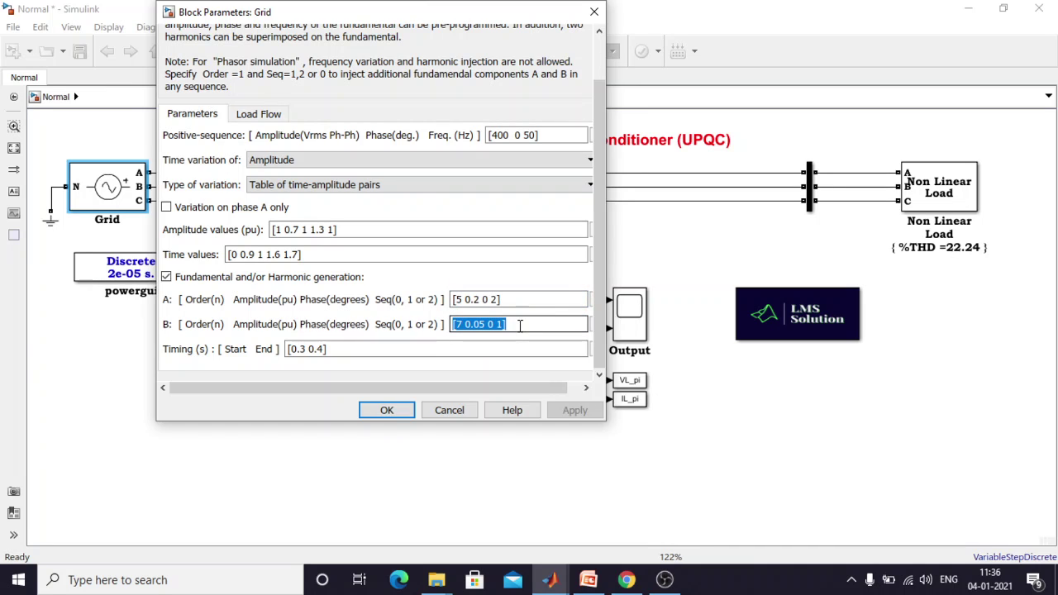
triple_click(516, 300)
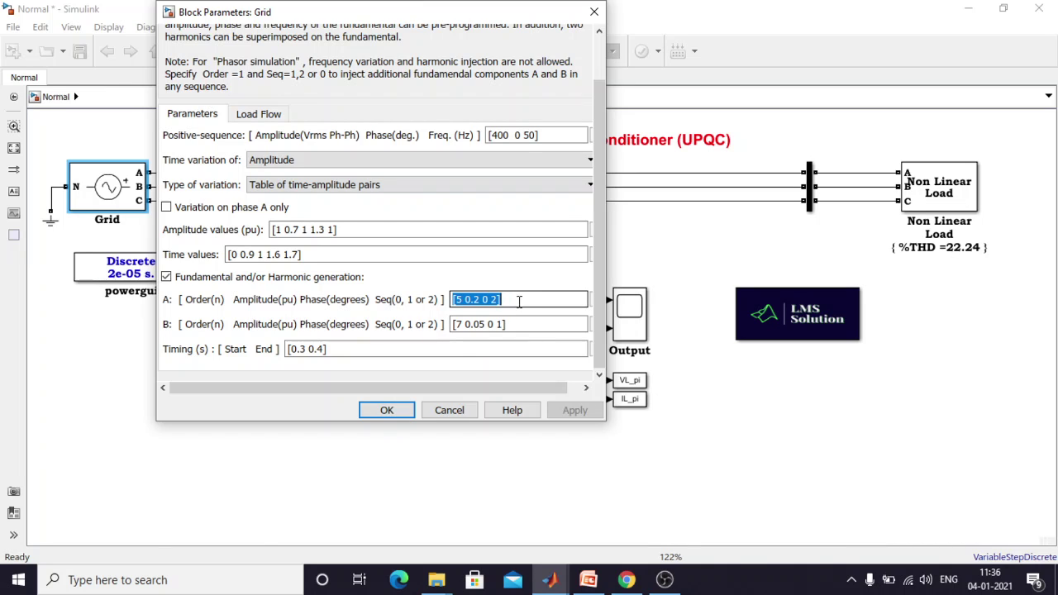
left_click(517, 299)
left_click(515, 324)
triple_click(515, 324)
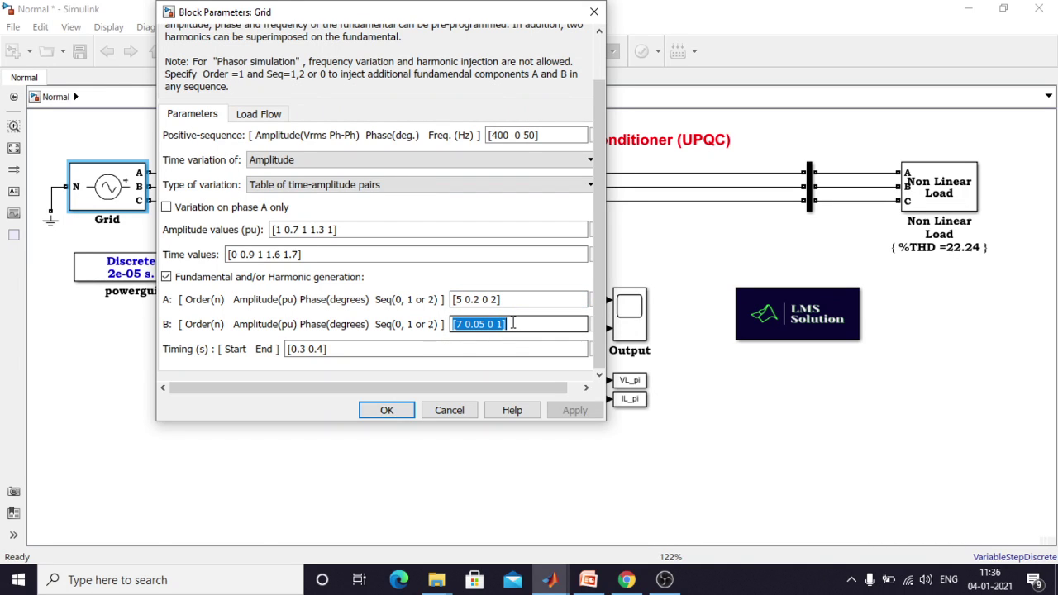
triple_click(357, 347)
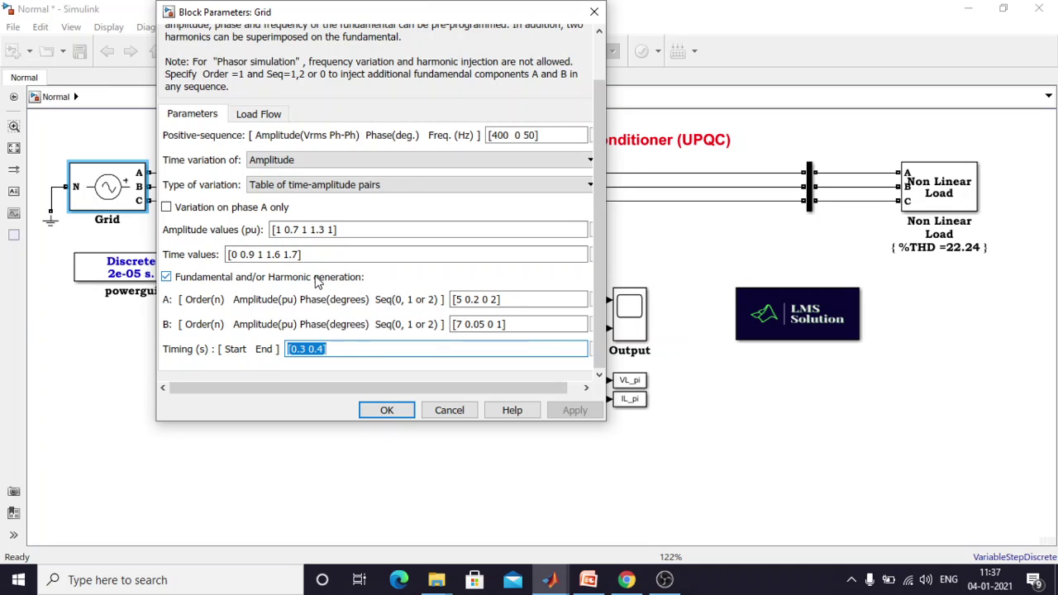
left_click(515, 298)
left_click(523, 324)
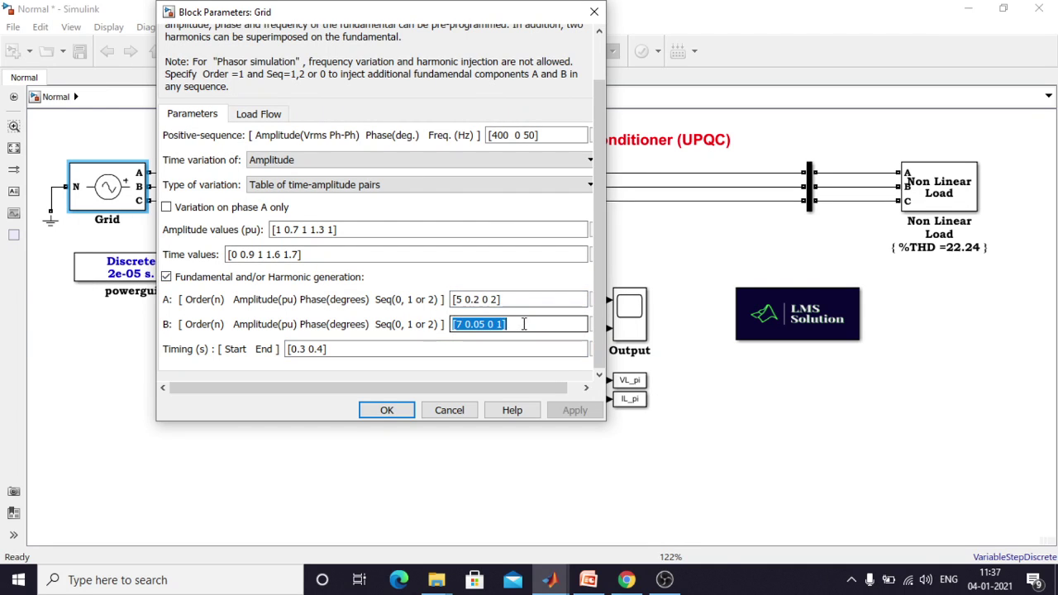
left_click(398, 410)
Inspect the diode rectifier and RL load circuit inside the Non Linear Load subsystem, and return to the top-level model
left_click(955, 202)
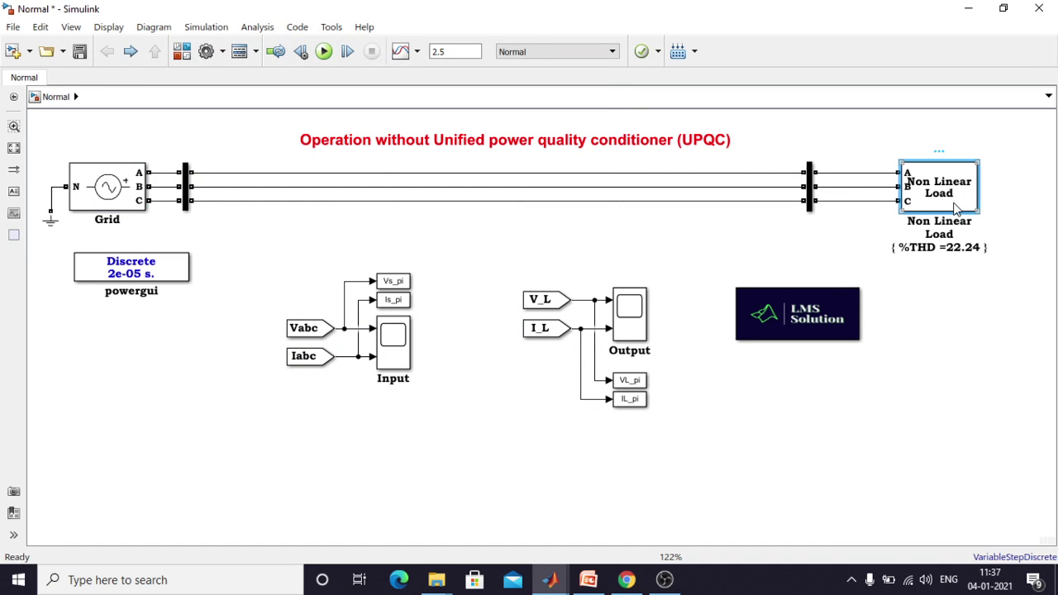
double_click(955, 209)
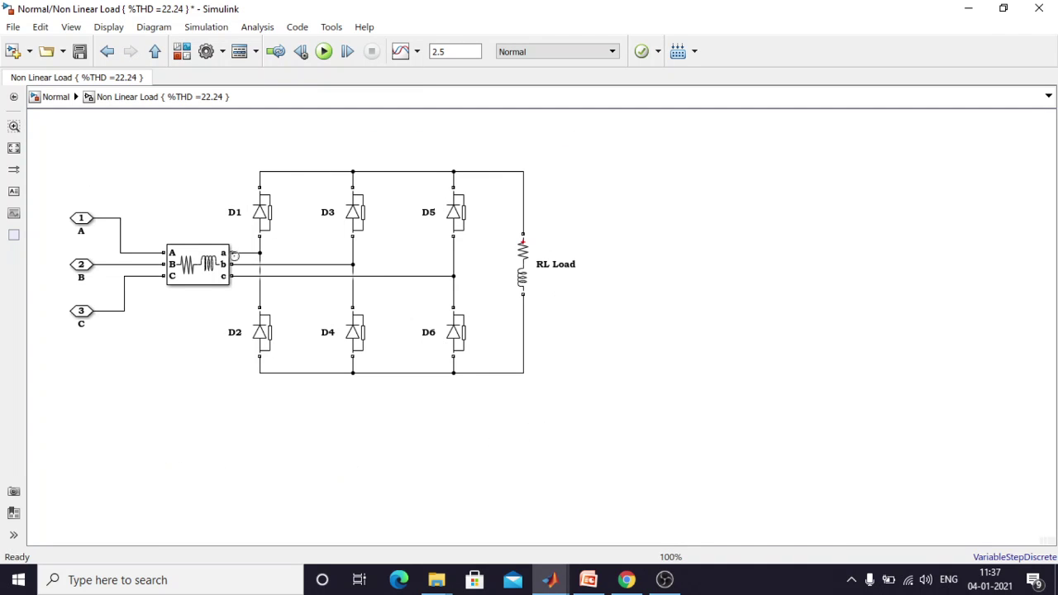
left_click(107, 51)
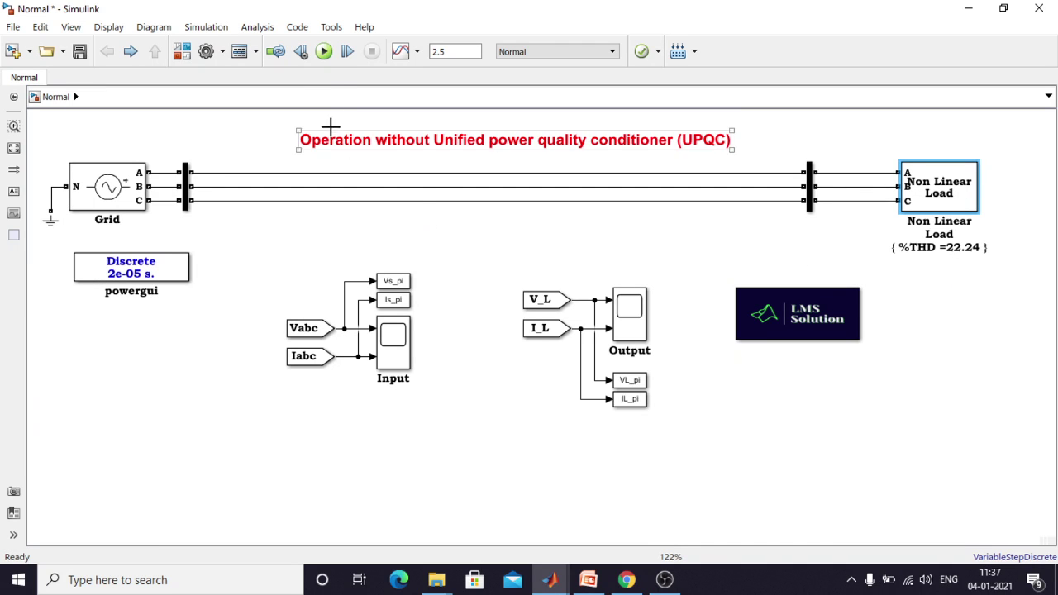
Run the simulation and open the Input scope showing the source voltage and current
left_click(324, 52)
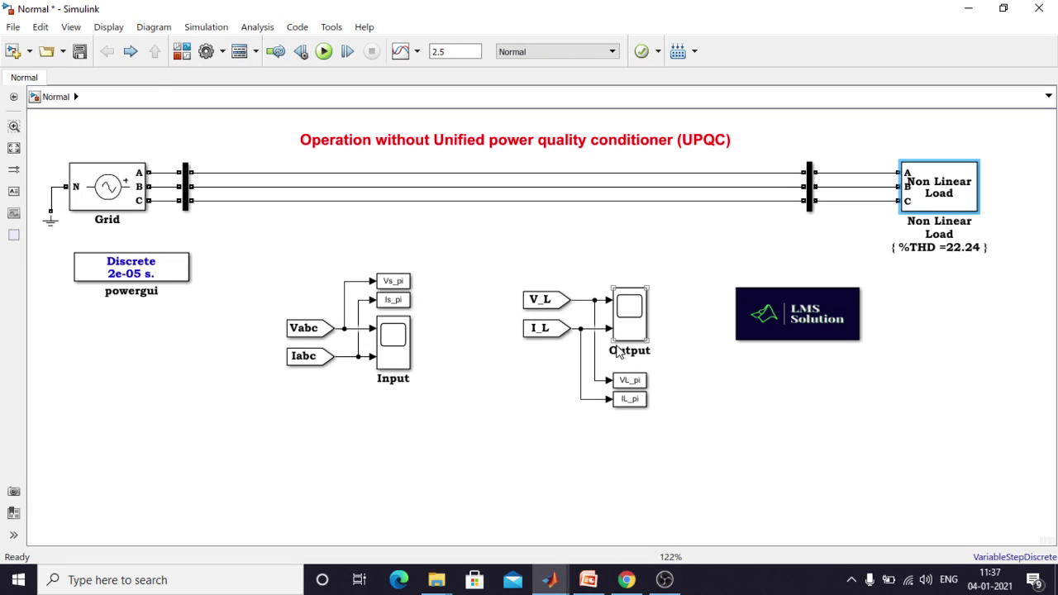
left_click(628, 325)
left_click(393, 357)
double_click(394, 357)
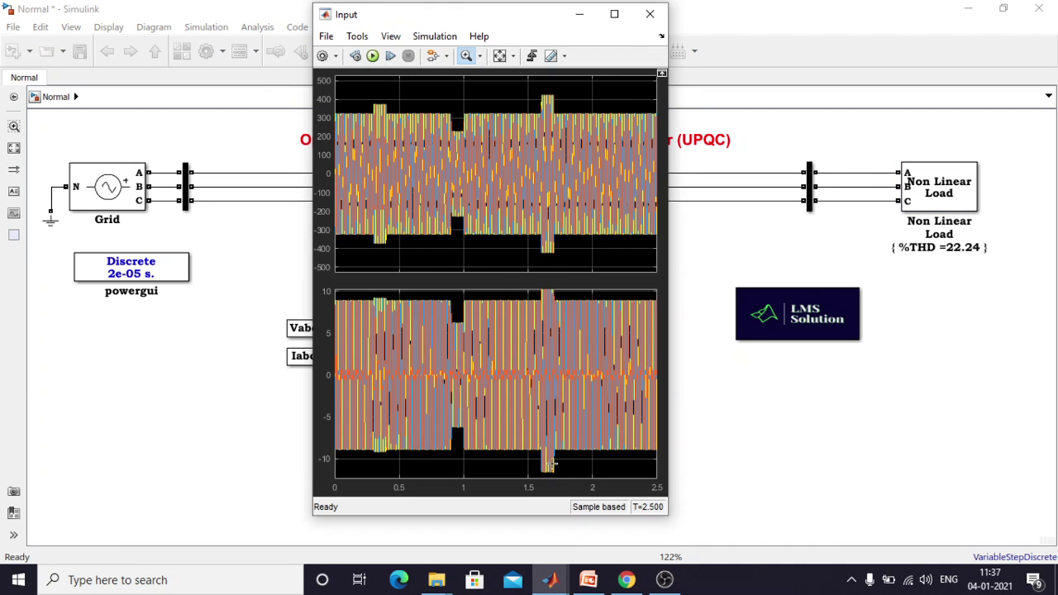
left_click(664, 581)
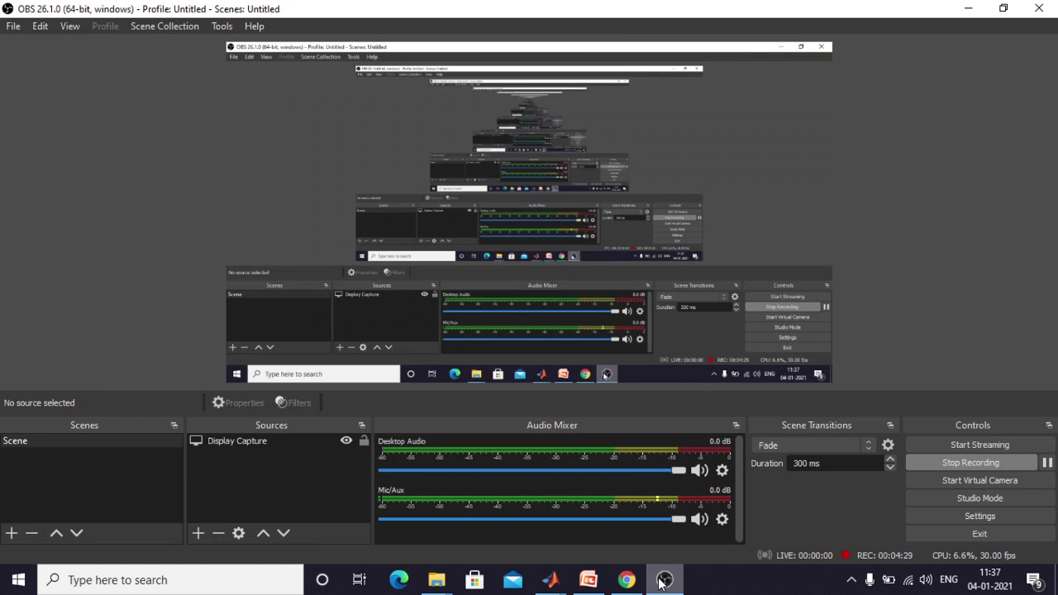
left_click(664, 581)
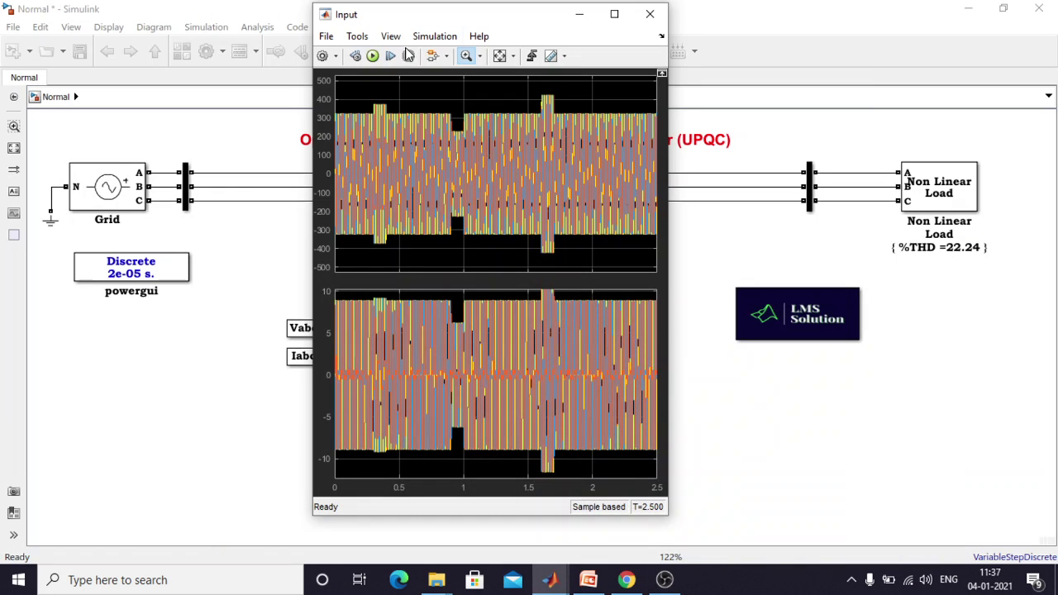
Examine the source voltage and current waveforms in the Input scope during the 0.3 to 0.4 s harmonic interval
left_click_drag(425, 25, 401, 22)
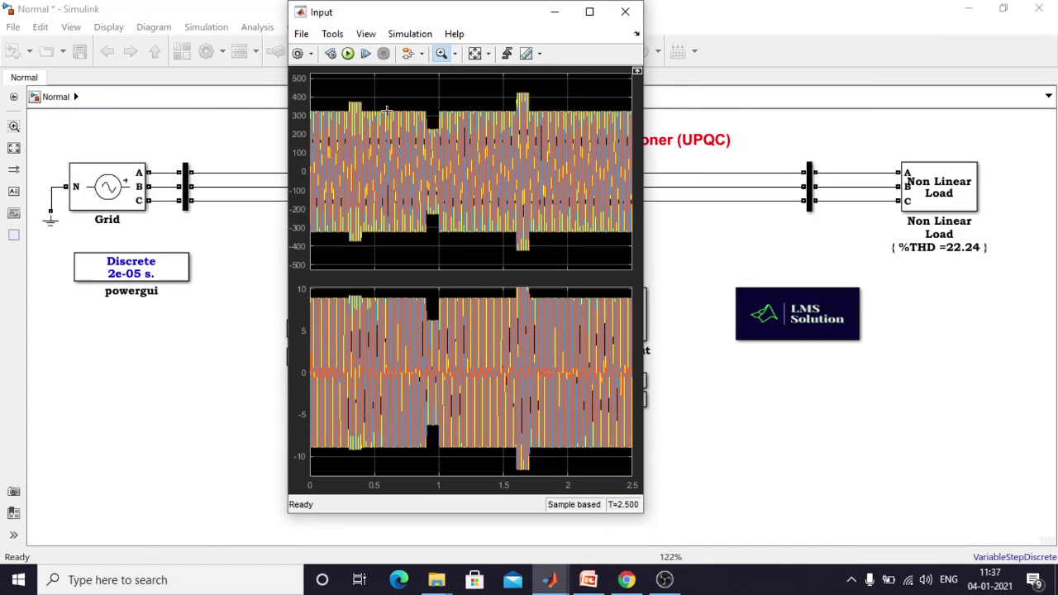
left_click_drag(339, 93, 377, 241)
left_click_drag(386, 82, 516, 263)
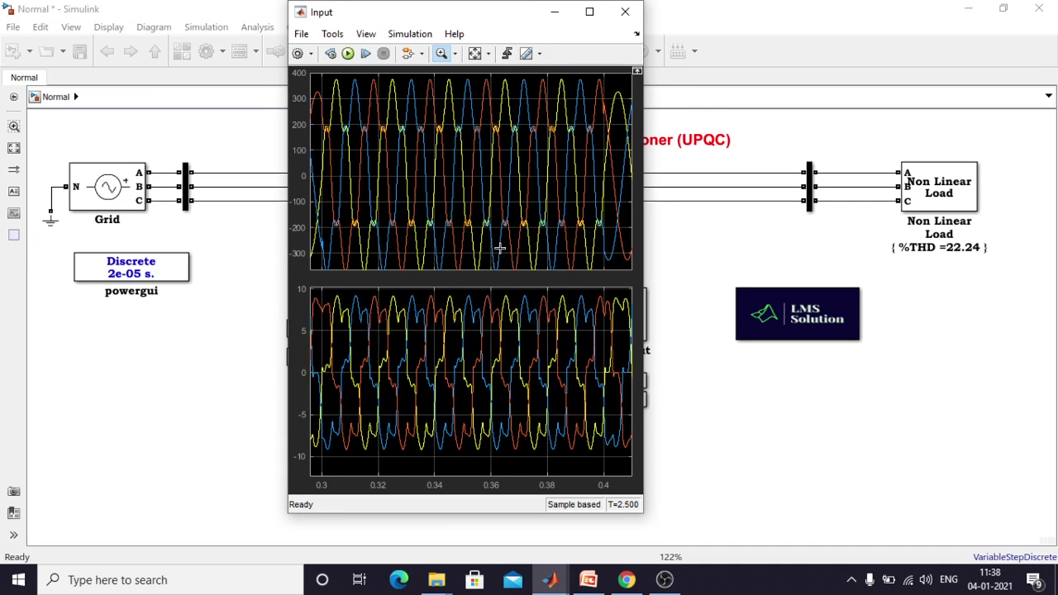
left_click(474, 56)
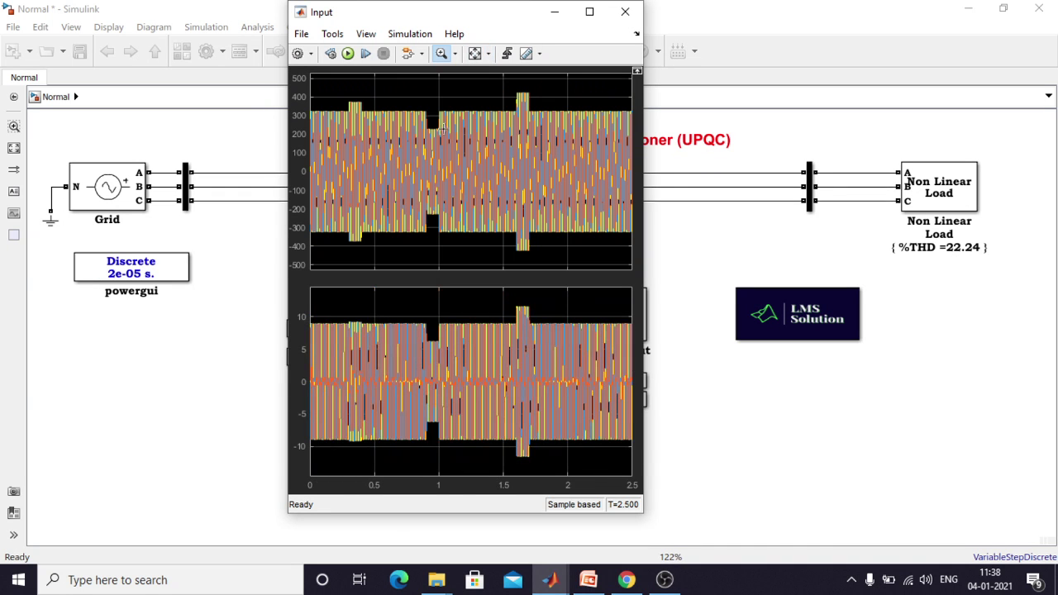
Examine the Input scope waveforms around the 0.9 to 1 s voltage sag and the 1.6 to 1.7 s voltage swell
left_click_drag(411, 104, 455, 249)
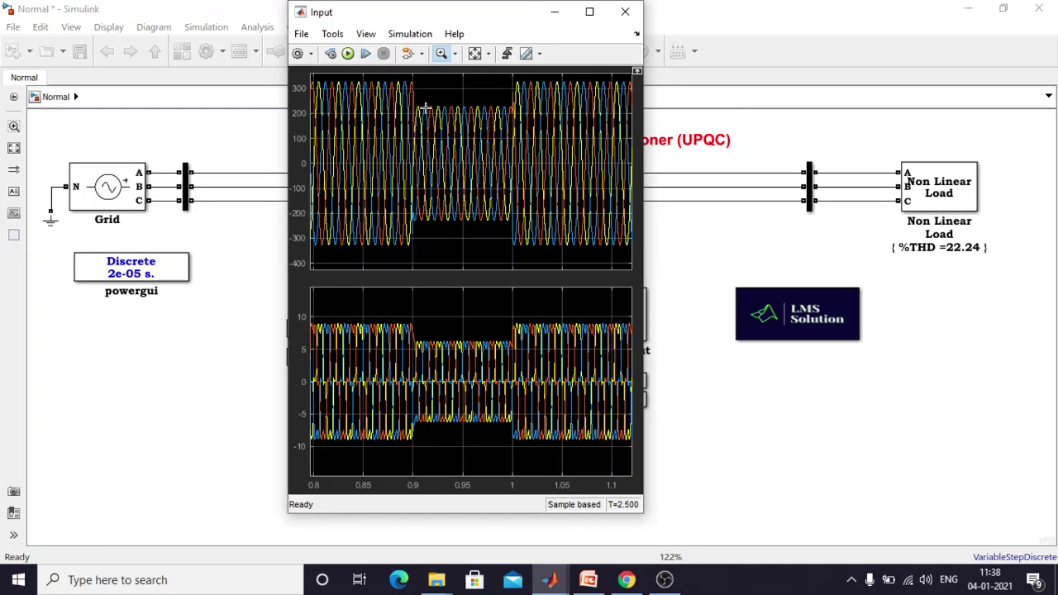
left_click(474, 53)
left_click_drag(505, 84, 551, 259)
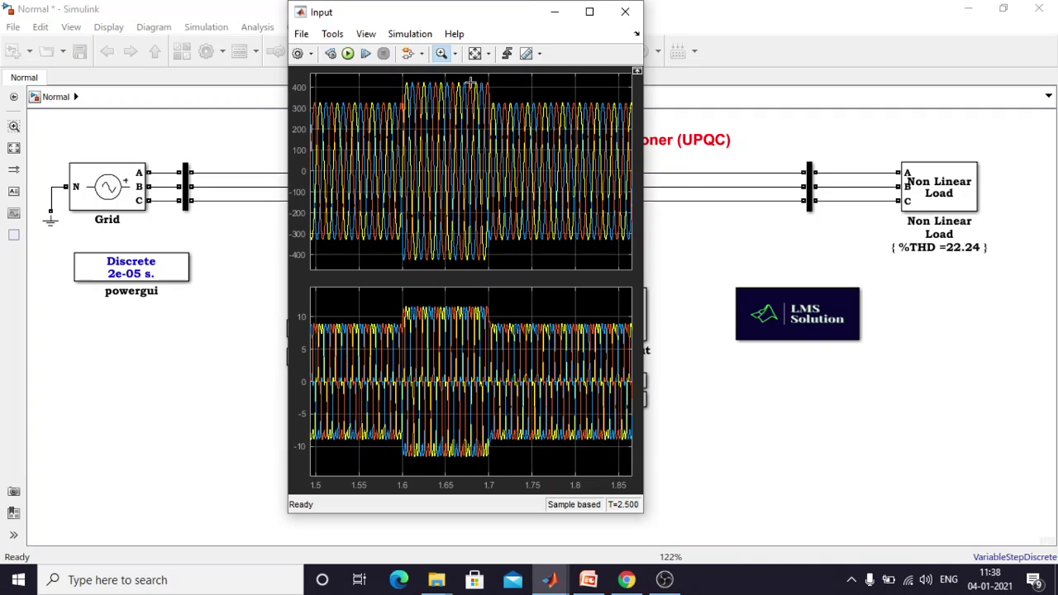
left_click(474, 53)
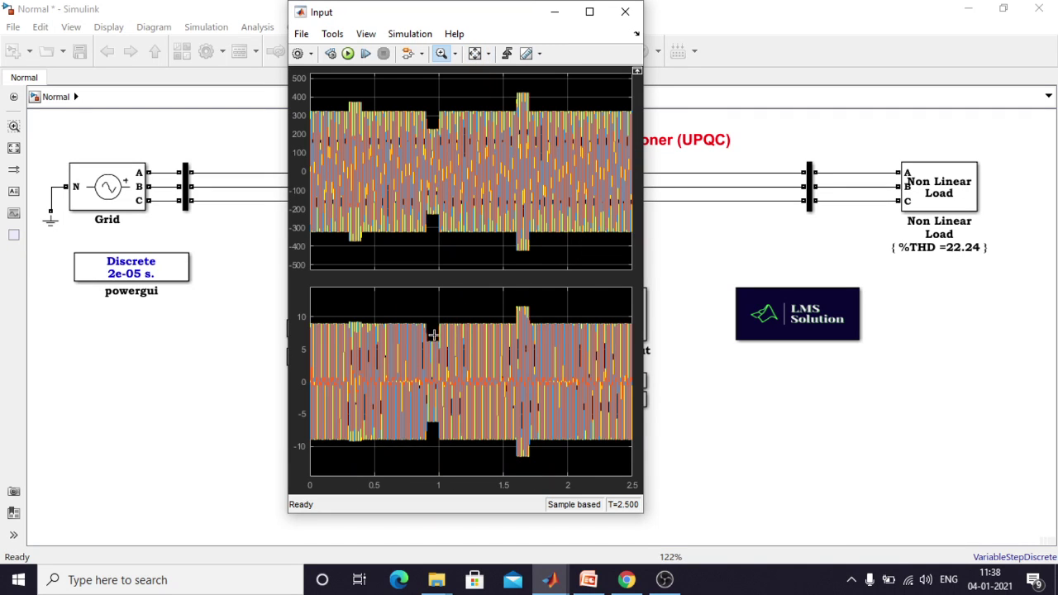
Examine the source current waveform in the Input scope between about 1.22 and 1.29 s, and return to the model
left_click_drag(454, 315, 491, 456)
left_click_drag(415, 288, 504, 461)
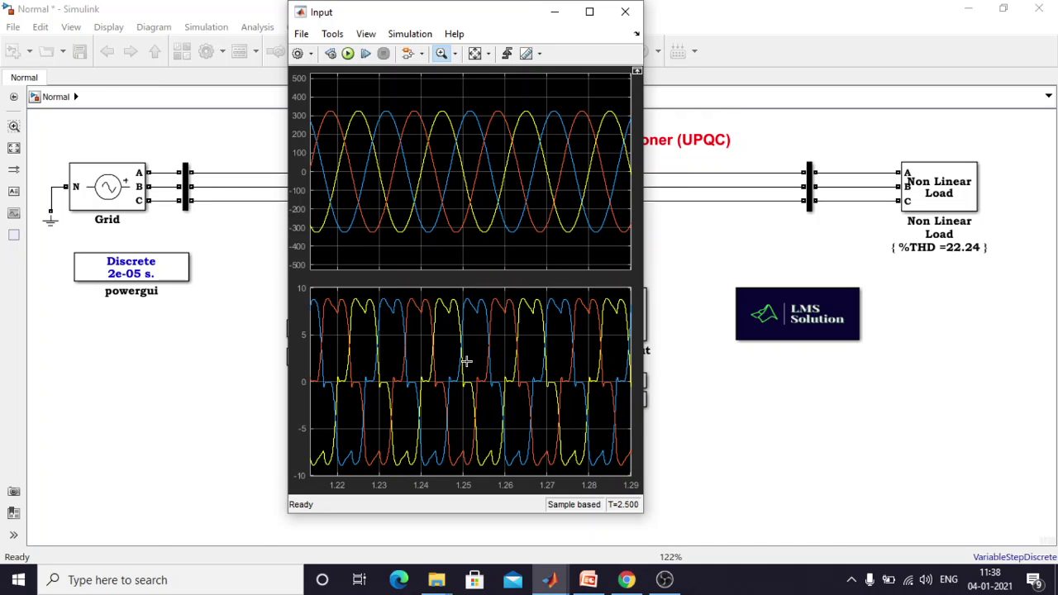
left_click(702, 371)
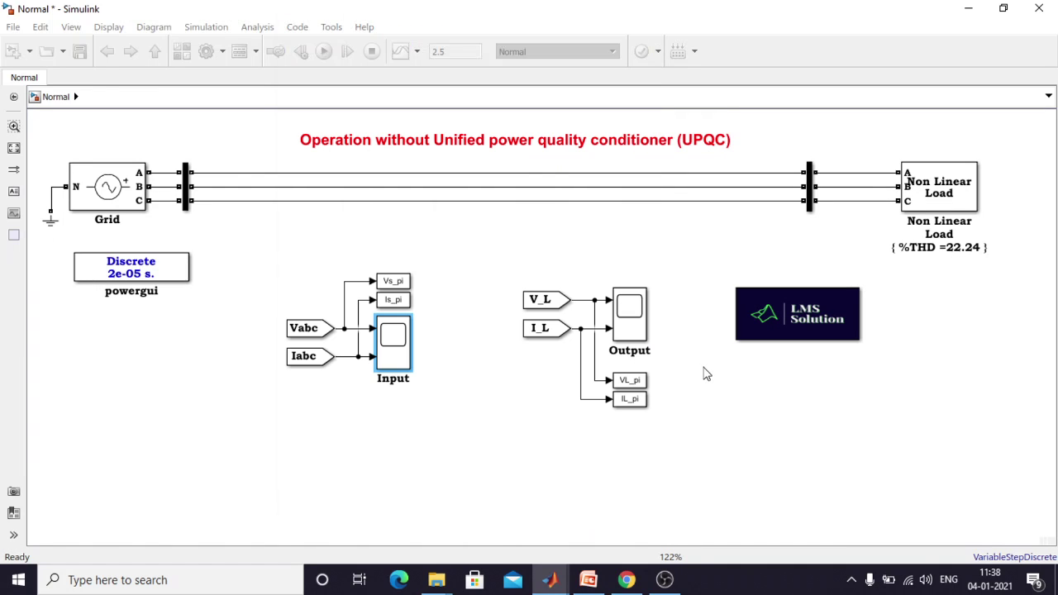
Open the FFT Analysis tool from the powergui block
left_click(394, 353)
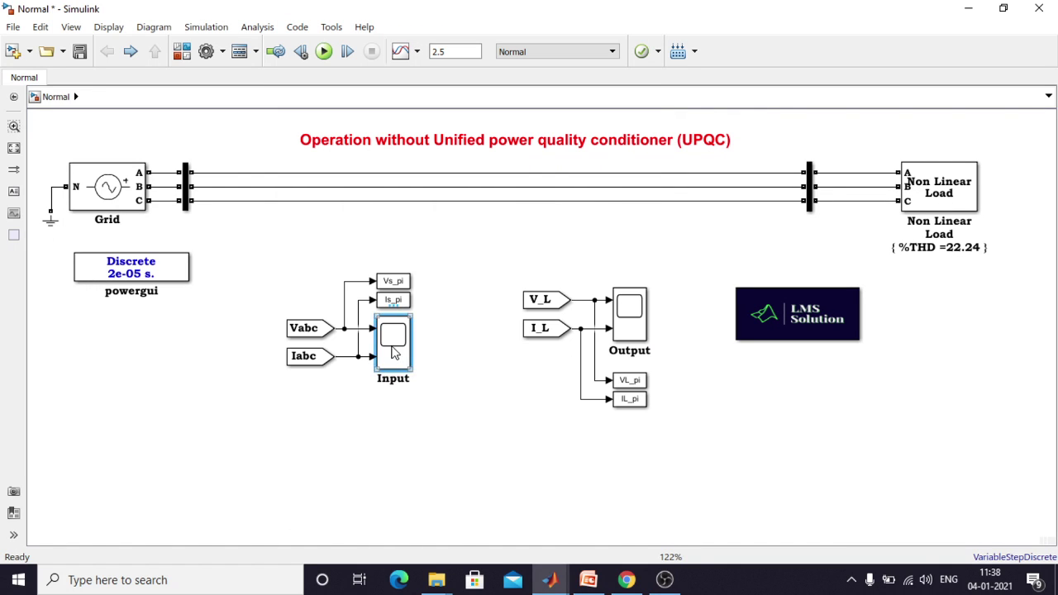
double_click(153, 271)
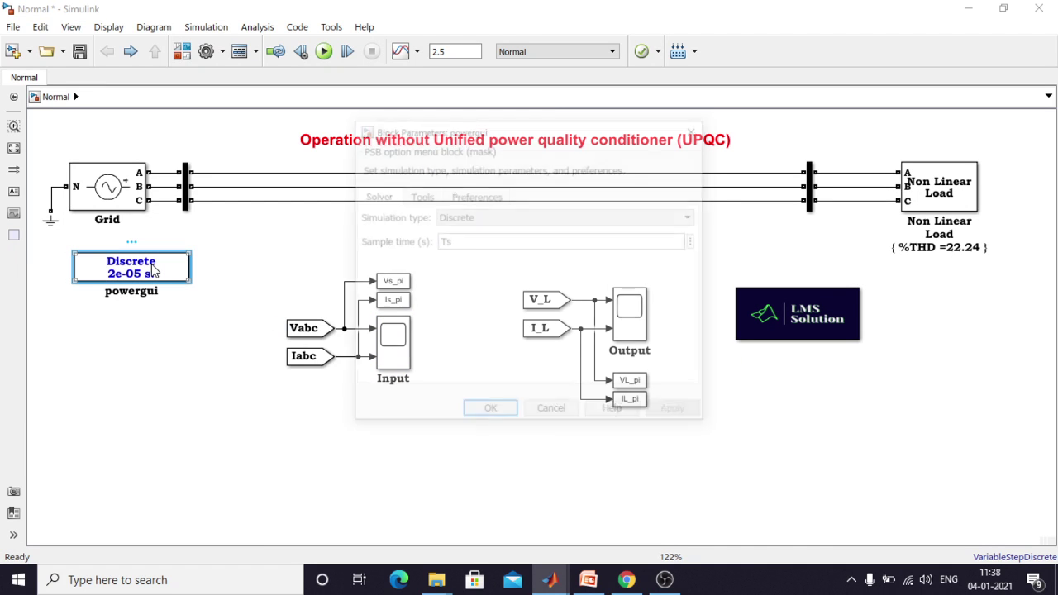
left_click(277, 194)
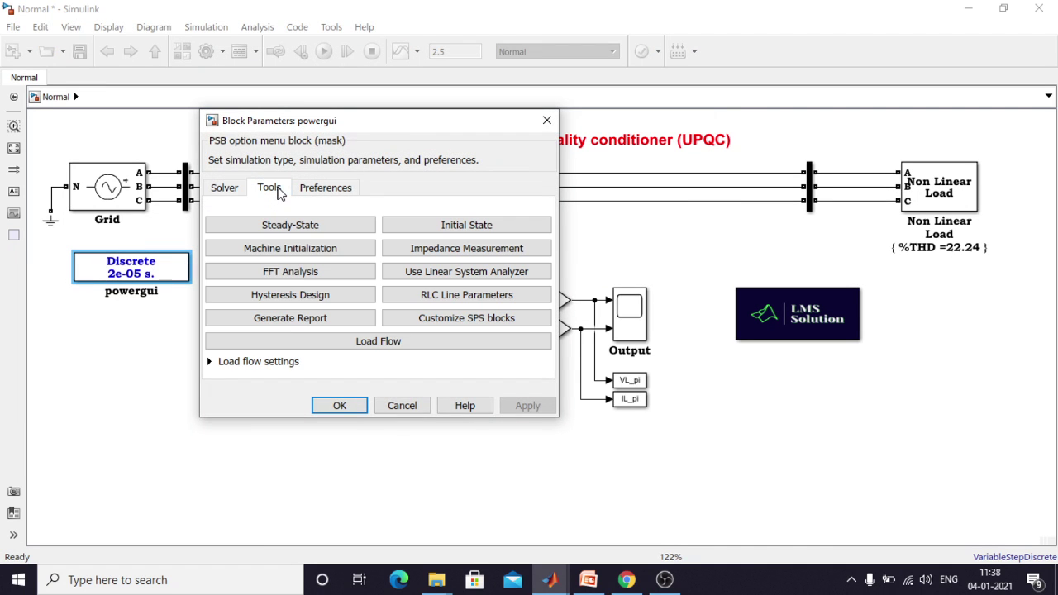
left_click(291, 278)
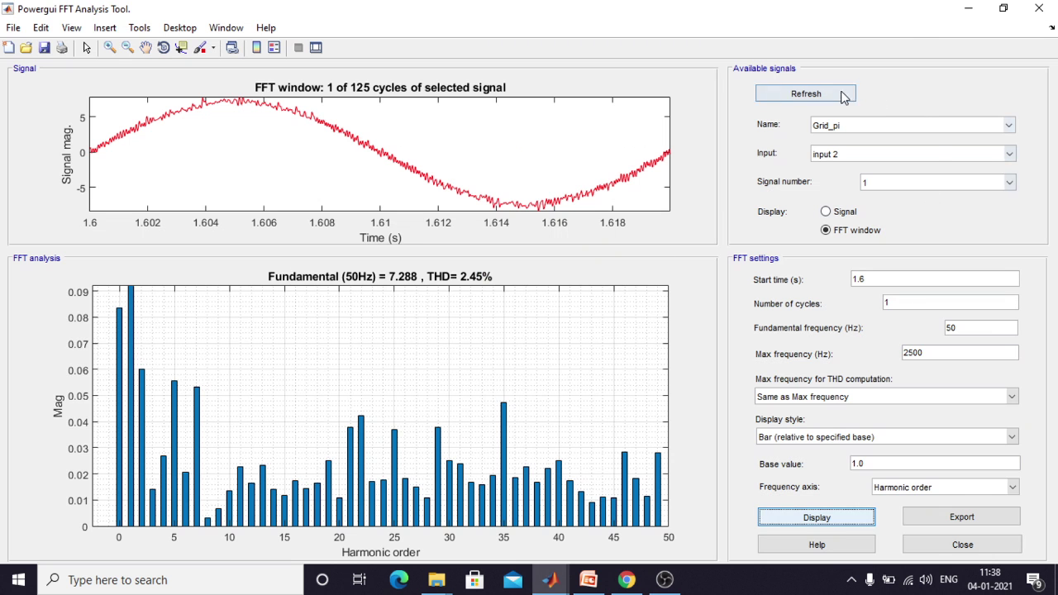
Refresh the available signals, select input 2 of ScopeData1, and display its harmonic spectrum with the FFT window view
left_click(806, 93)
left_click(839, 125)
left_click(839, 154)
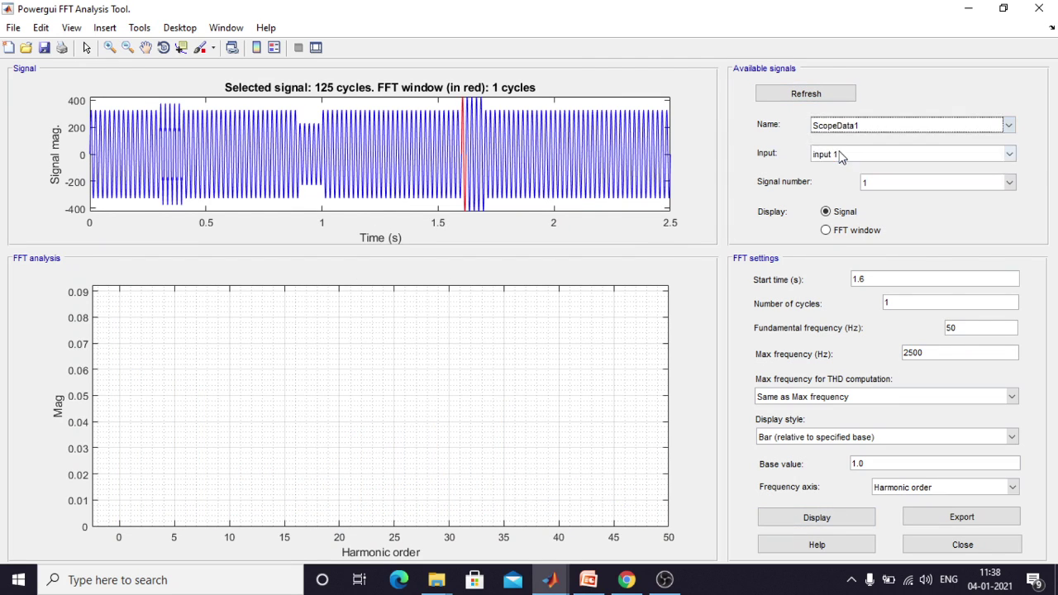
left_click(823, 95)
left_click(839, 126)
left_click(839, 151)
left_click(836, 155)
left_click(836, 181)
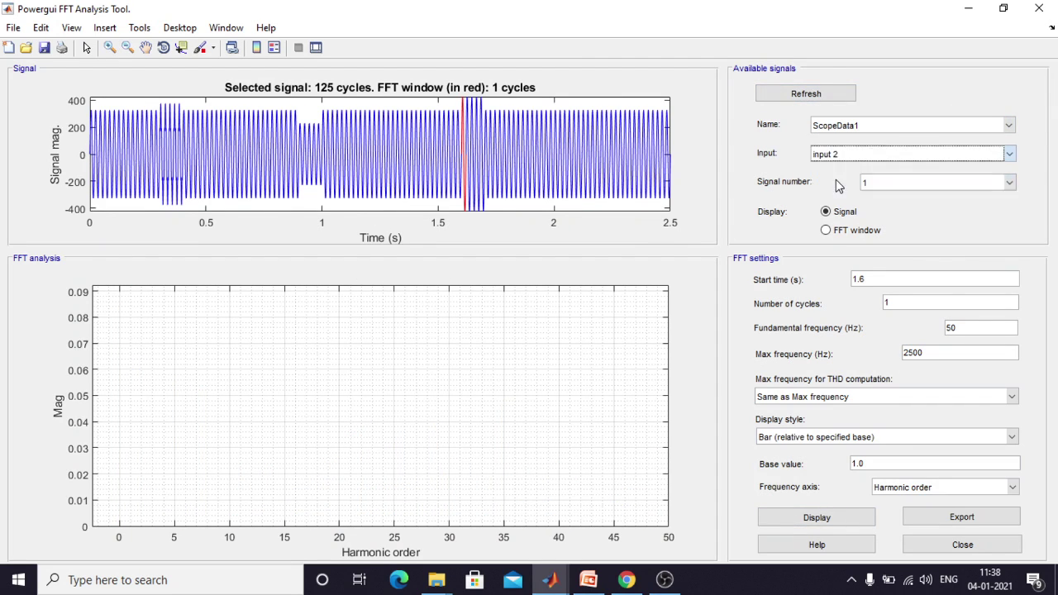
left_click(825, 516)
left_click(850, 232)
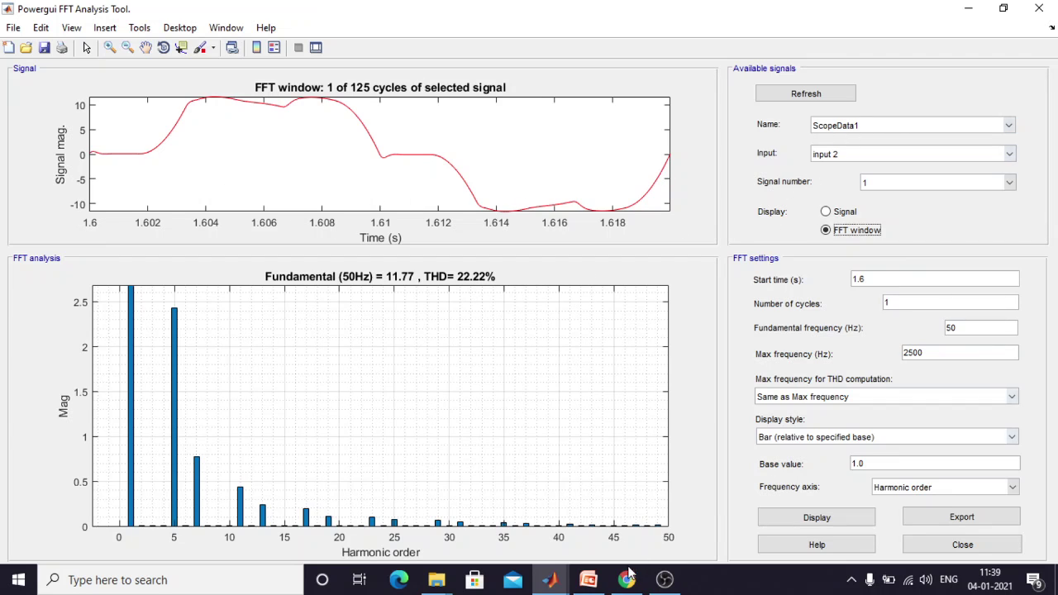
Check the data logging settings of the Input scope in the Normal model, including its workspace variable name
left_click(560, 584)
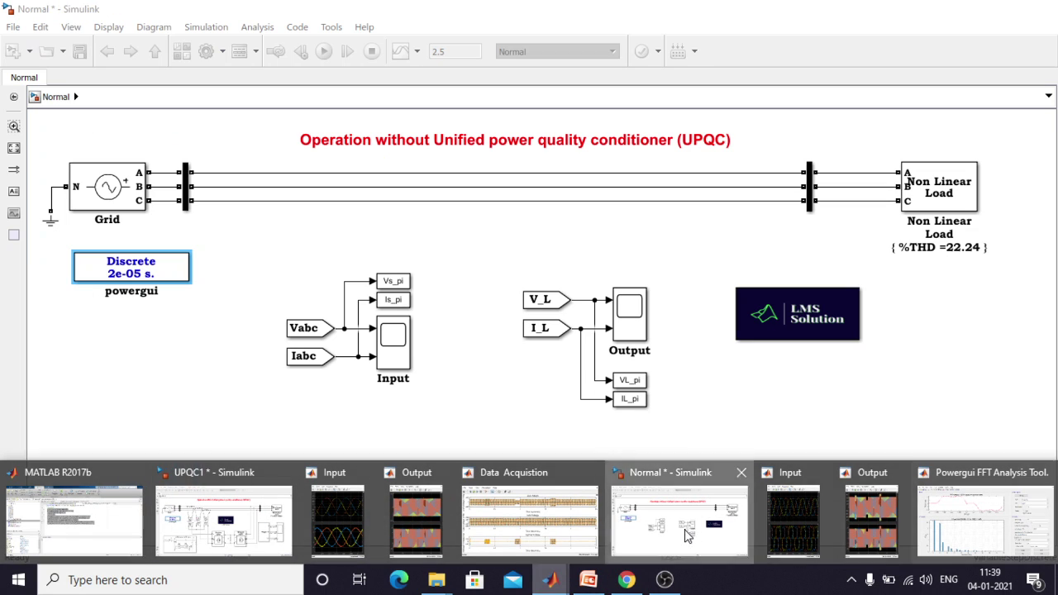
left_click(687, 525)
double_click(397, 351)
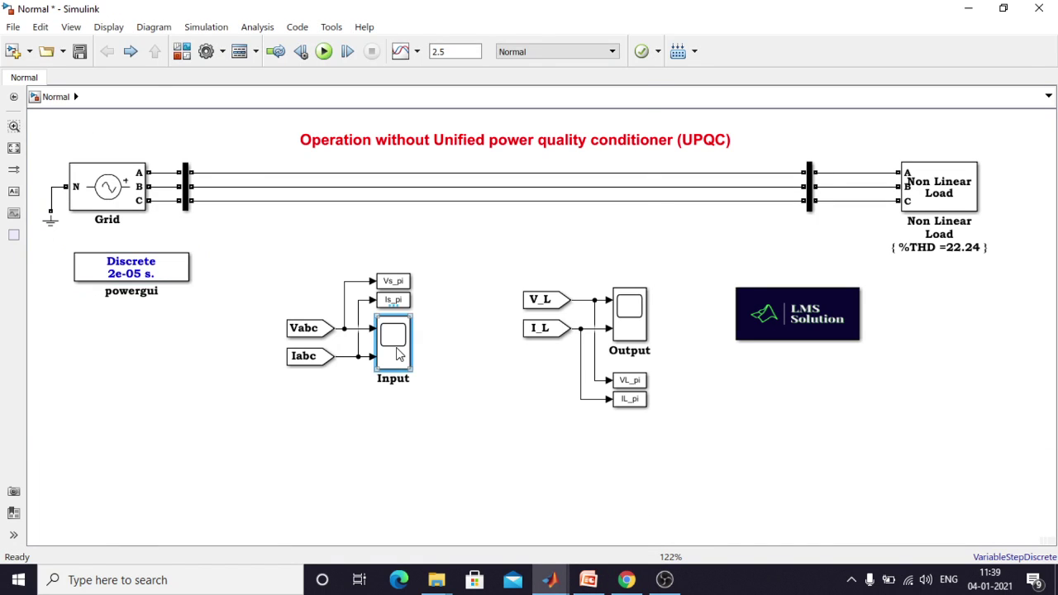
left_click(365, 38)
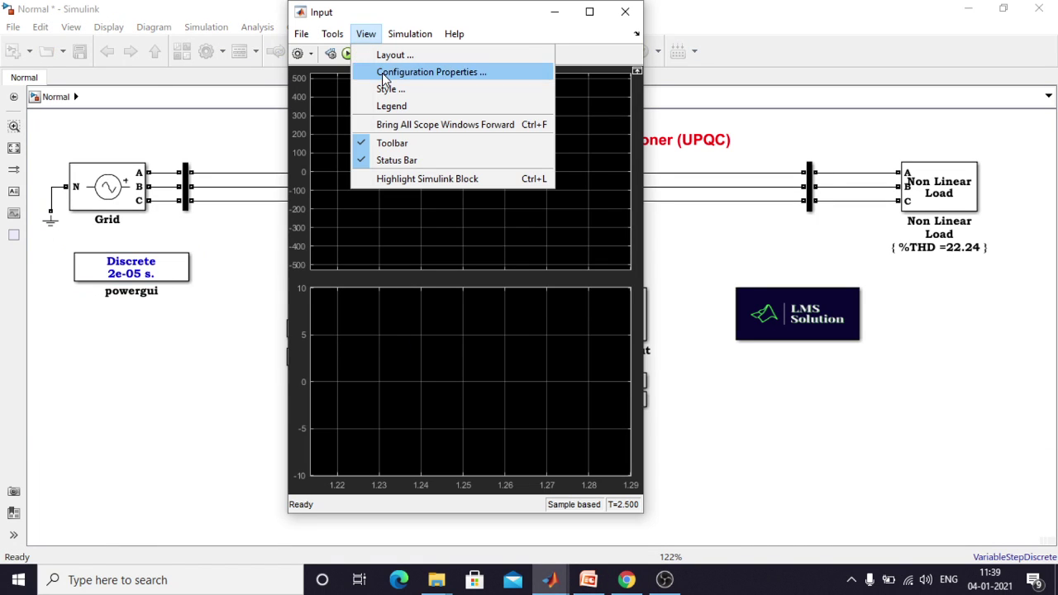
left_click(385, 76)
left_click(530, 185)
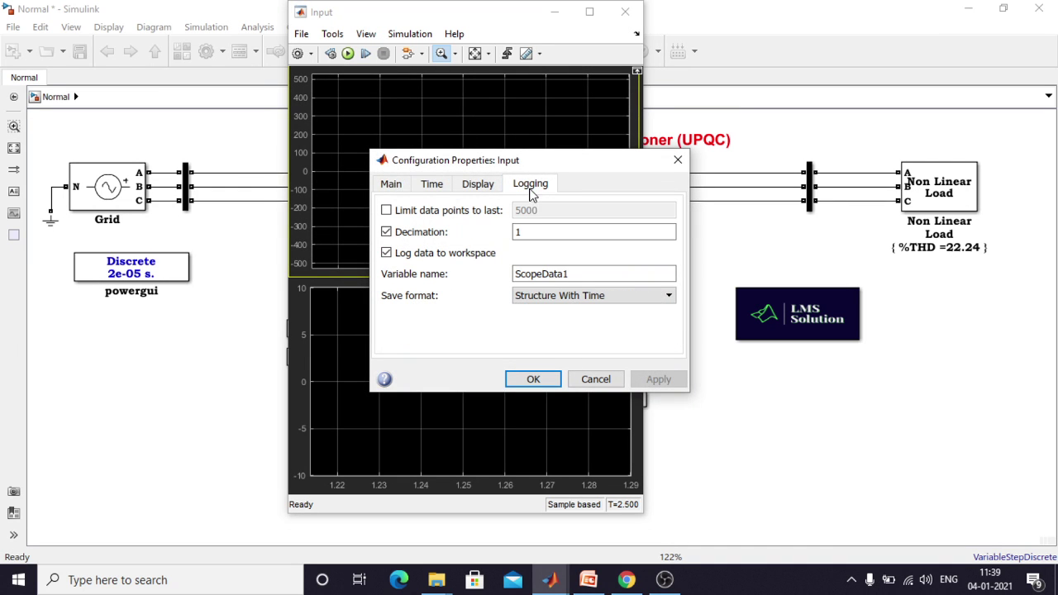
left_click(595, 379)
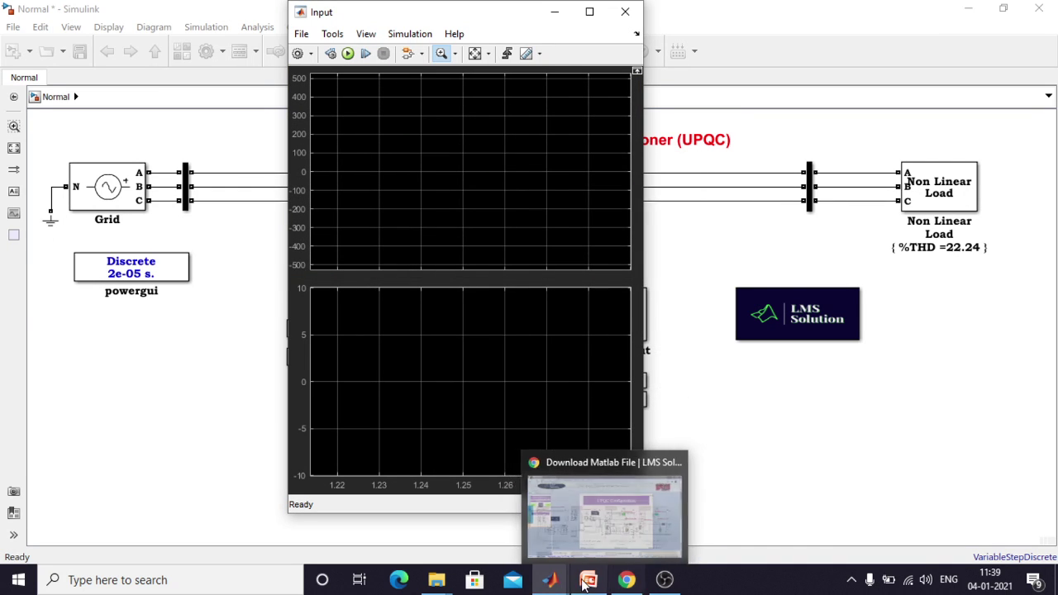
Return to the FFT Analysis tool and display the spectrum and FFT window of ScopeData1 input 1
left_click(550, 579)
left_click(945, 531)
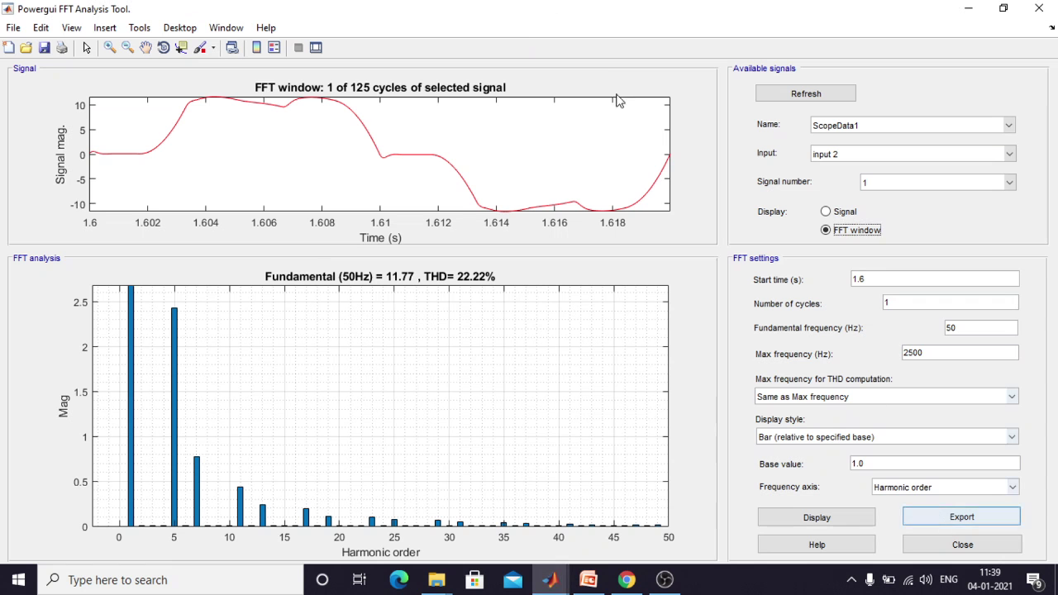
left_click(845, 154)
left_click(837, 171)
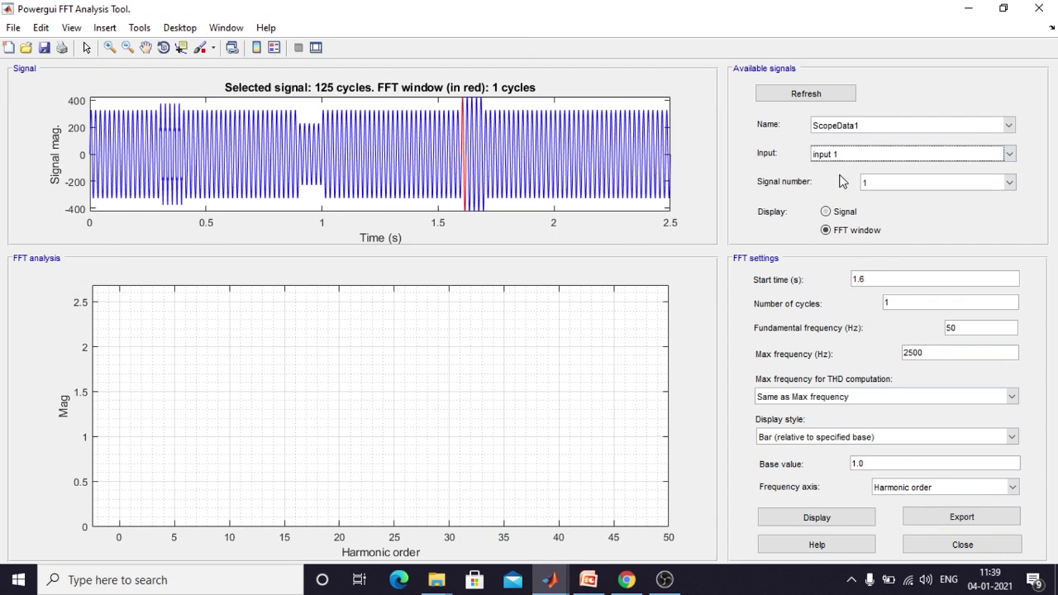
left_click(819, 518)
left_click(839, 235)
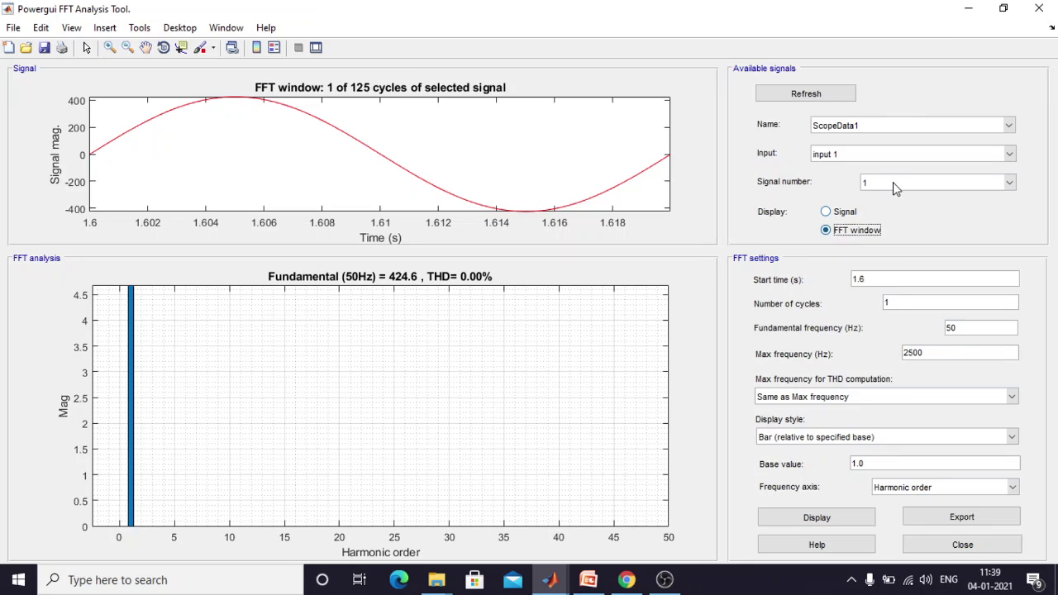
Switch the analysed ScopeData1 signal back to input 2 and display its FFT window and spectrum
left_click(842, 155)
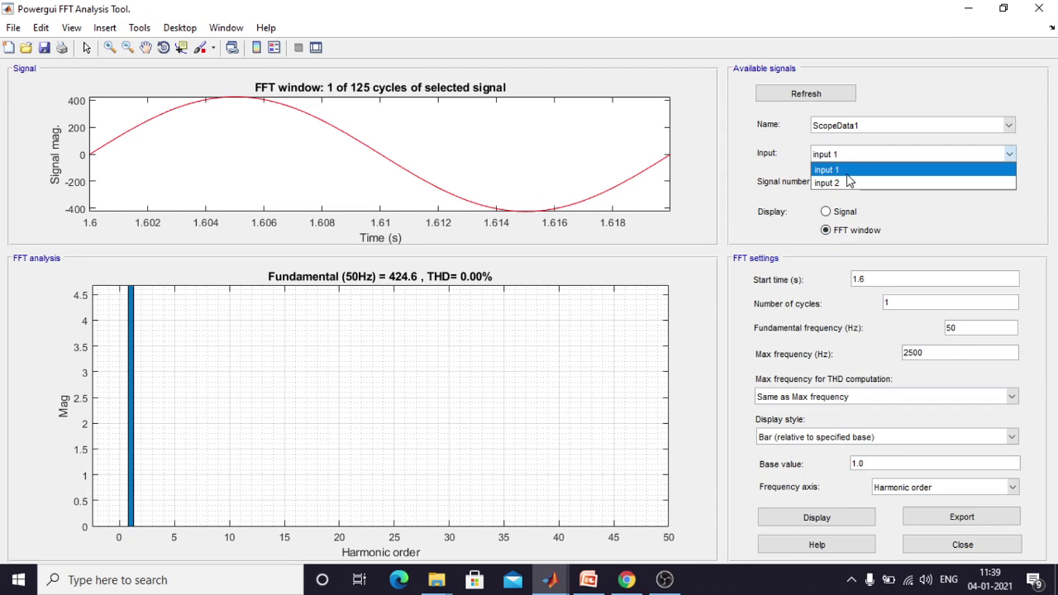
left_click(849, 182)
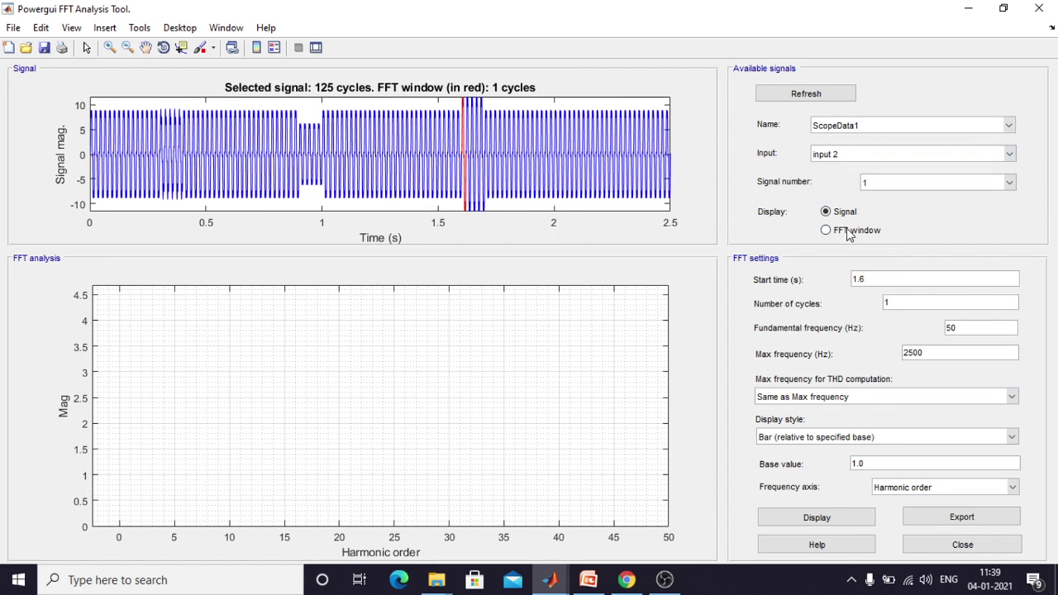
left_click(849, 234)
left_click(781, 519)
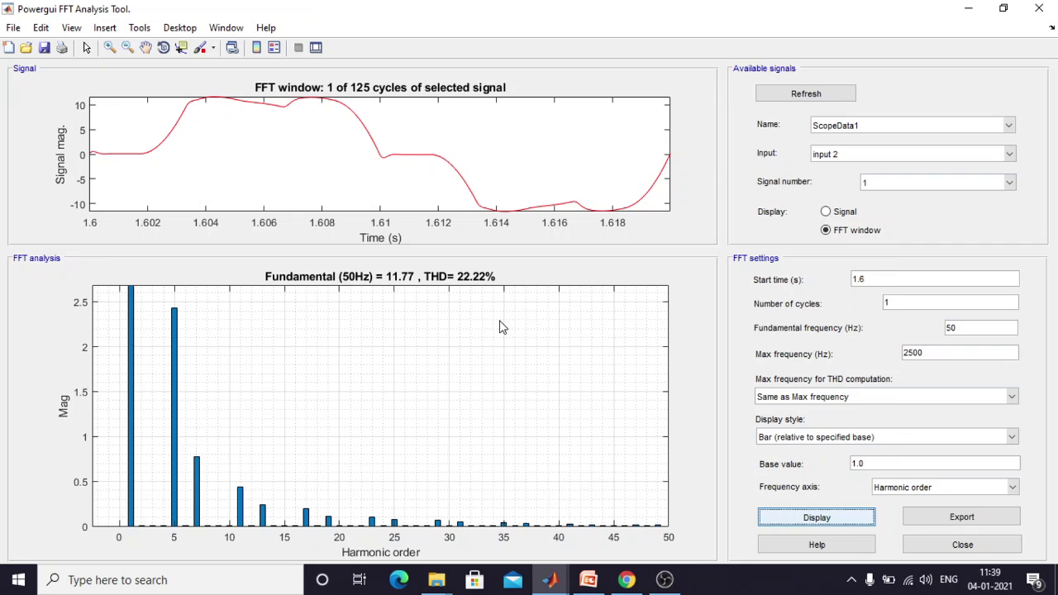
Minimize the FFT Analysis tool and bring up the UPQC1 model
left_click(968, 8)
left_click(550, 580)
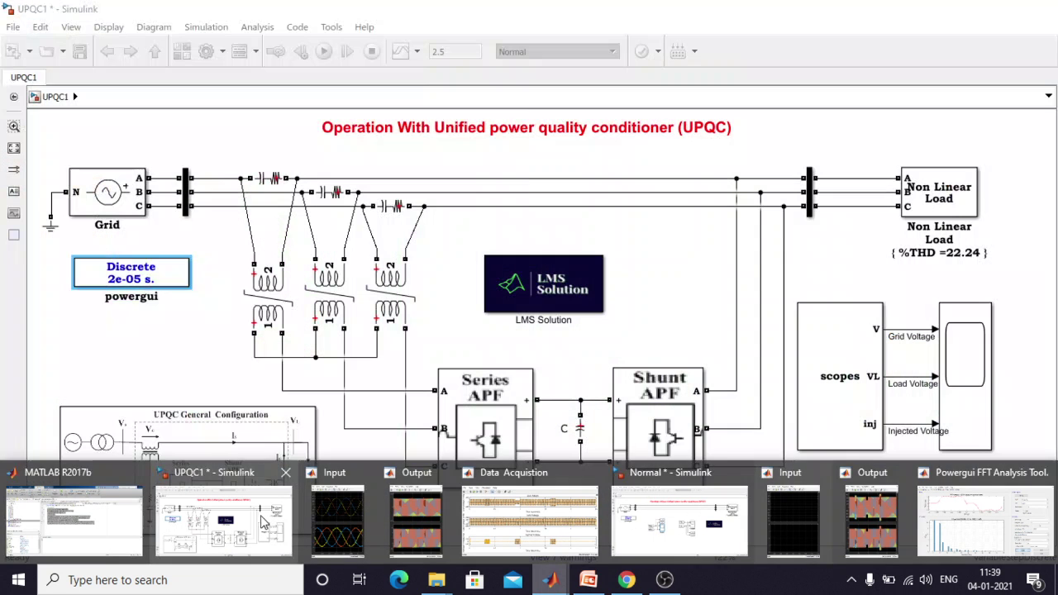
left_click(260, 521)
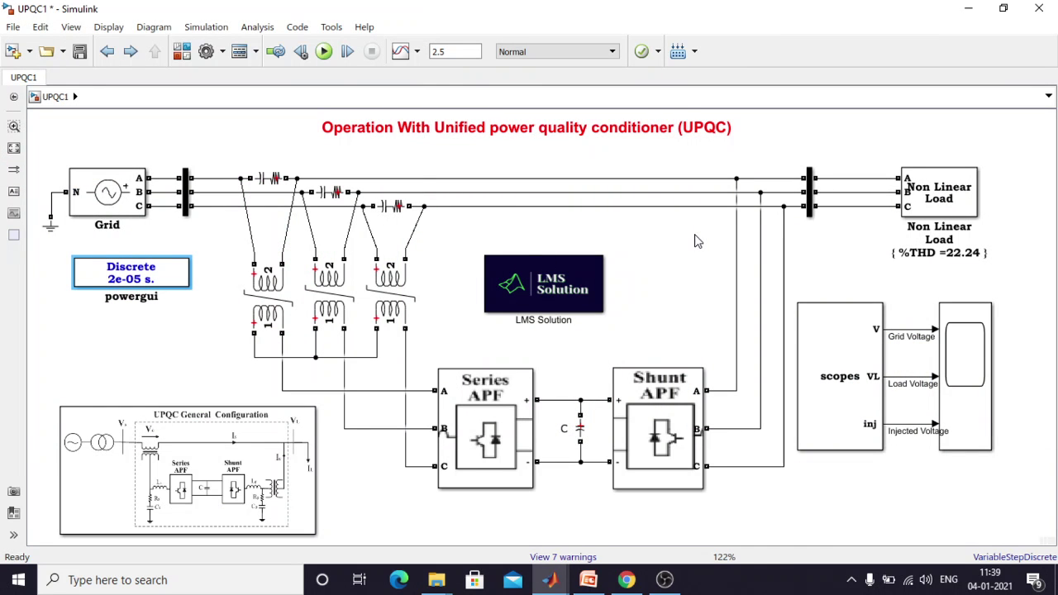
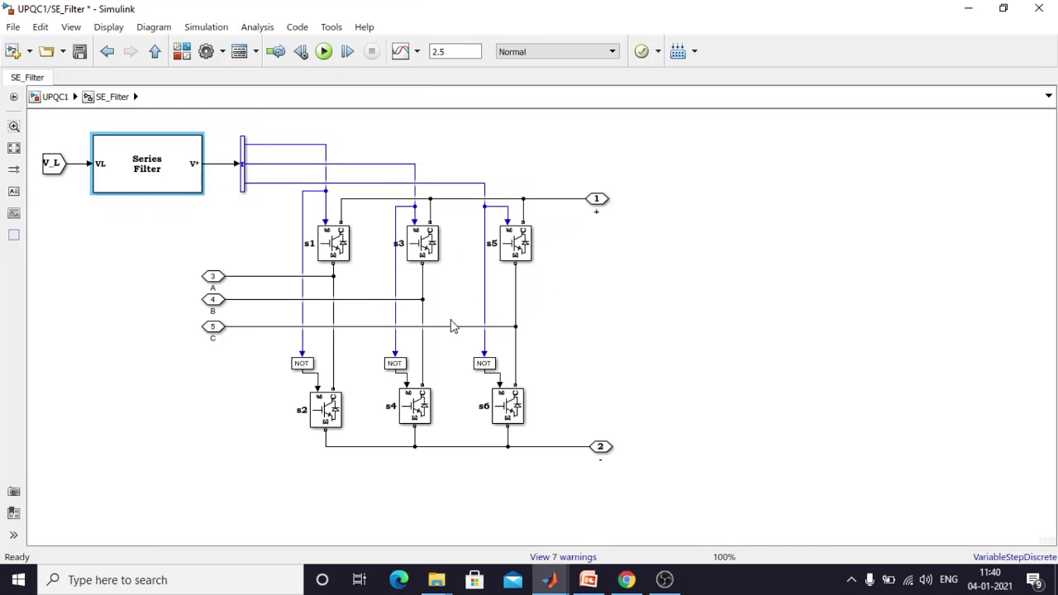
Inspect the V_L input inside the Series APF subsystem and open the Series Filter control block
left_click(57, 170)
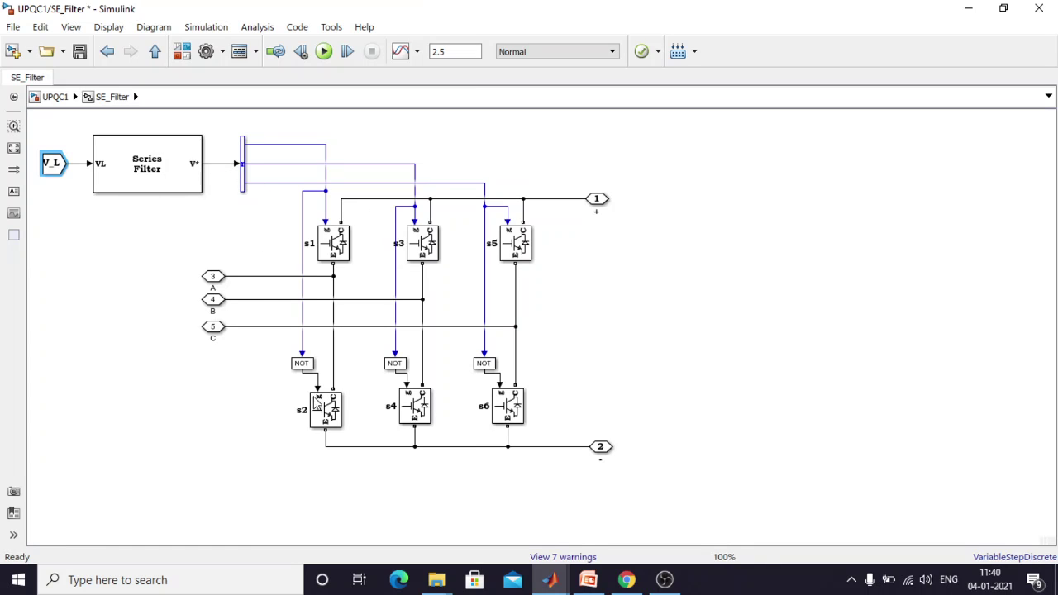
left_click(172, 190)
double_click(171, 190)
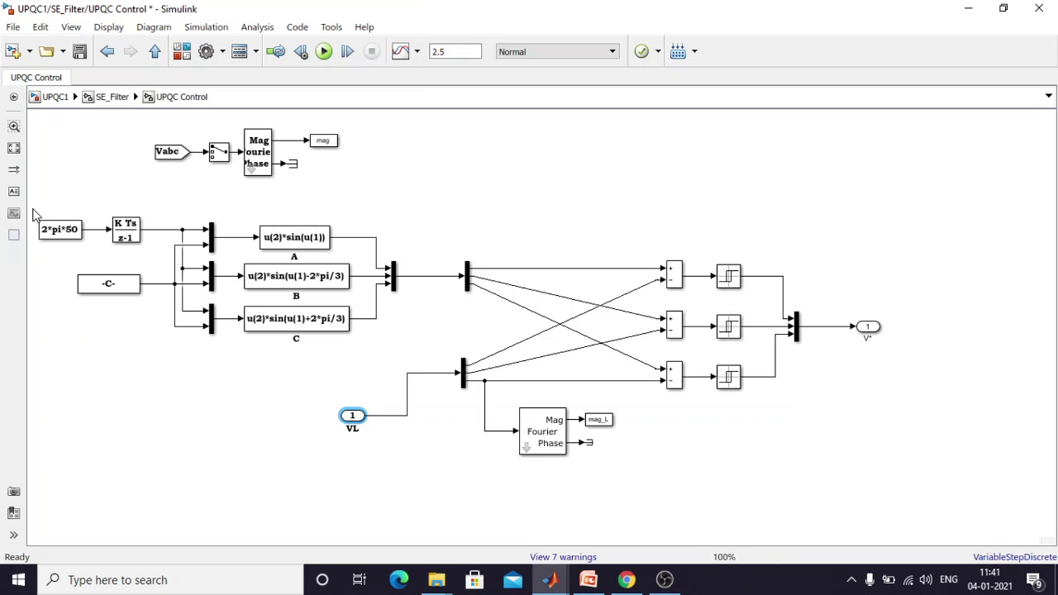
Examine the three-phase reference voltage generation blocks and the VL input in the UPQC Control subsystem
left_click_drag(33, 210, 407, 354)
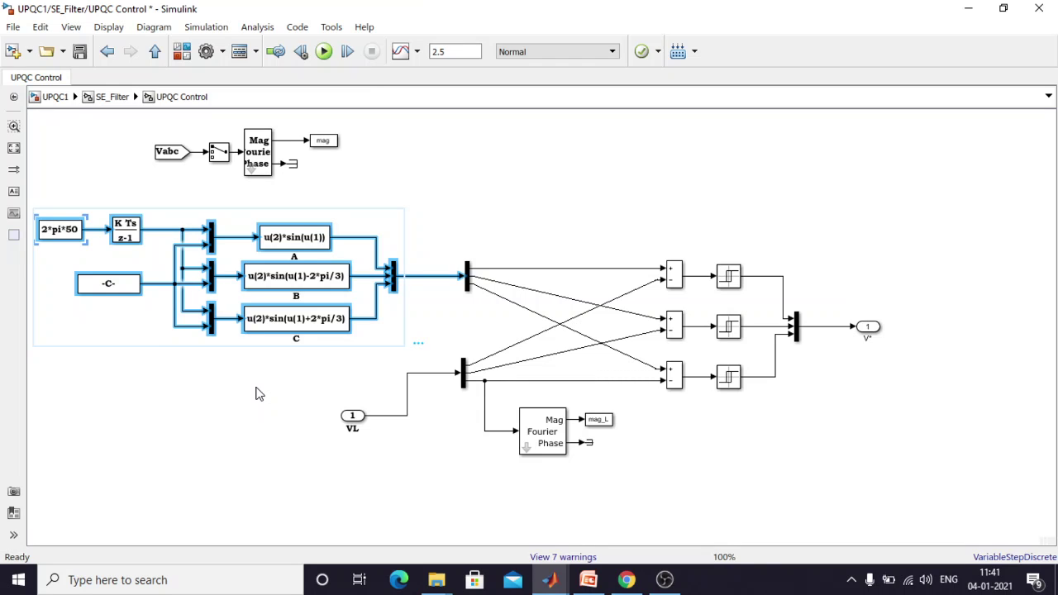
left_click(321, 392)
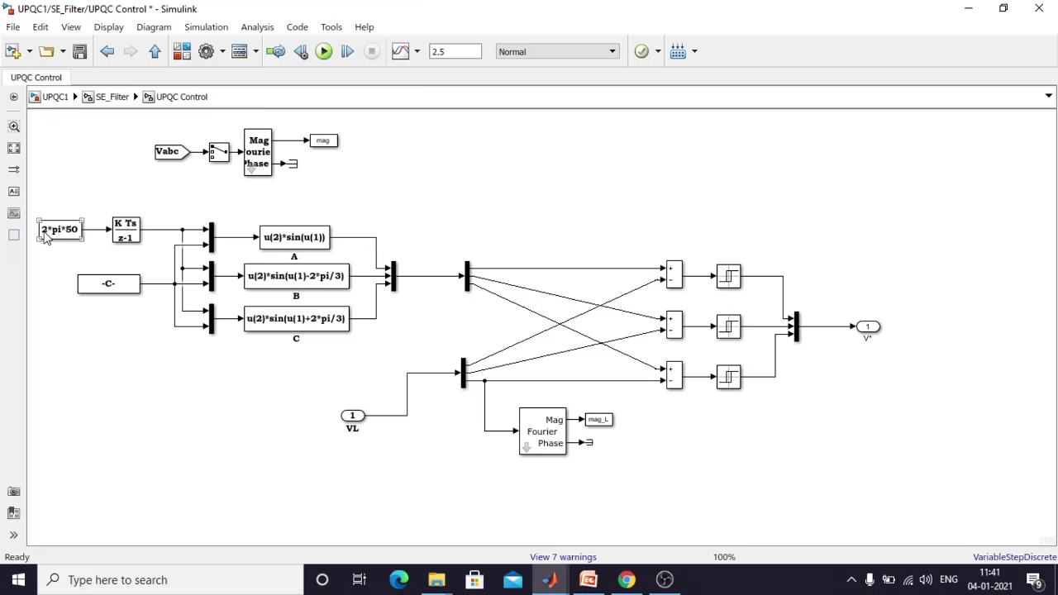
left_click(352, 418)
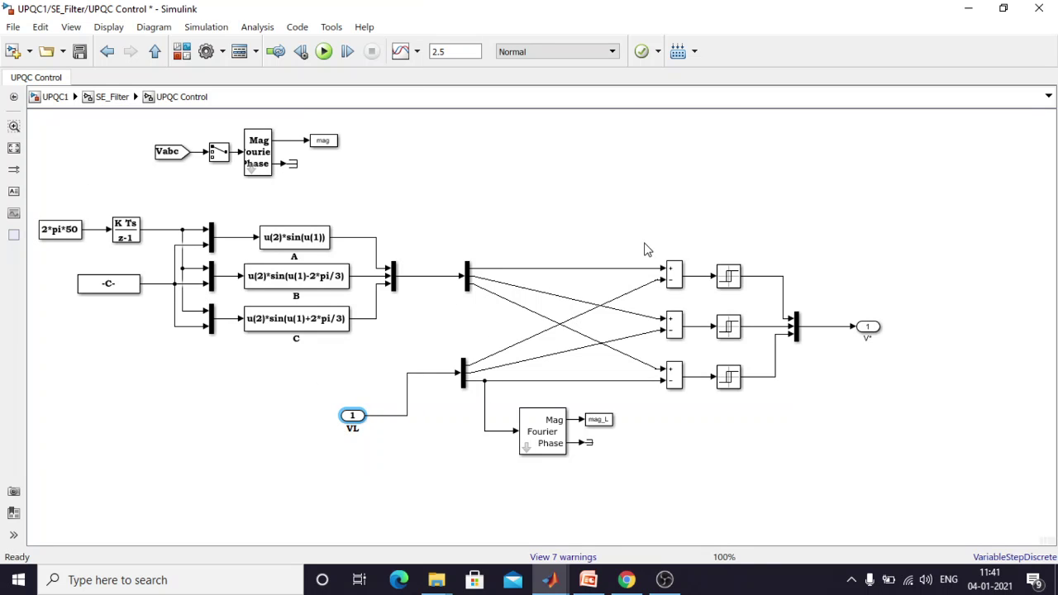
Examine the three subtraction blocks and the relay blocks that follow them in the UPQC Control subsystem
left_click_drag(645, 245, 693, 411)
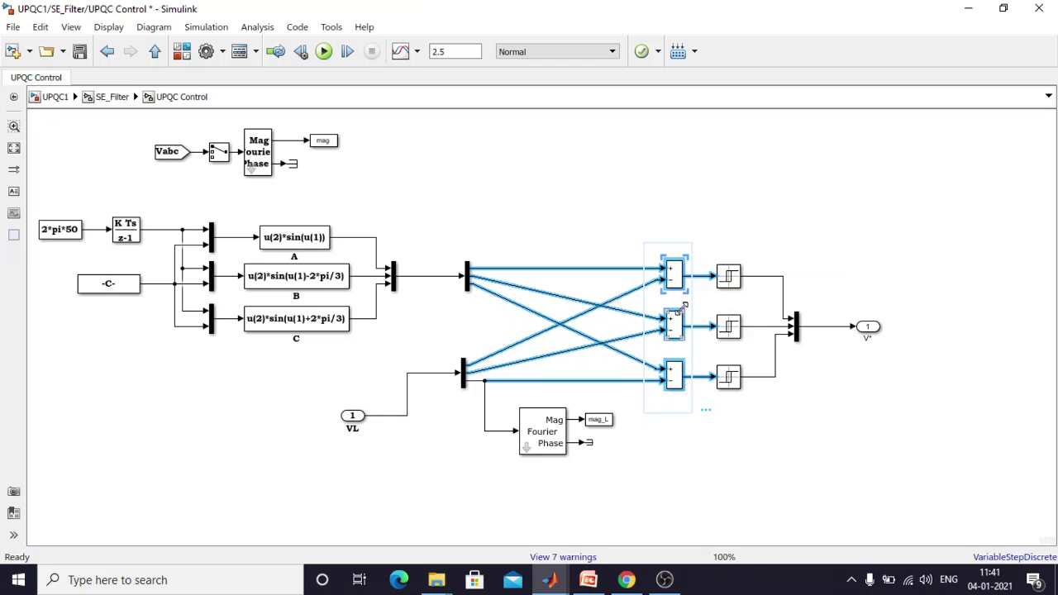
left_click(775, 248)
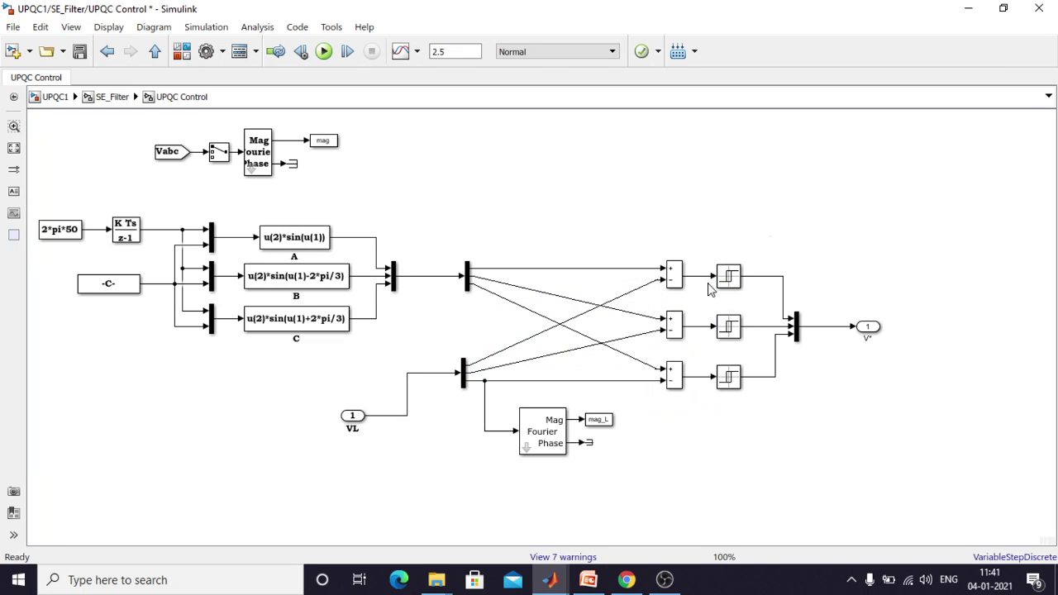
left_click(732, 283)
left_click(732, 329)
left_click(733, 378)
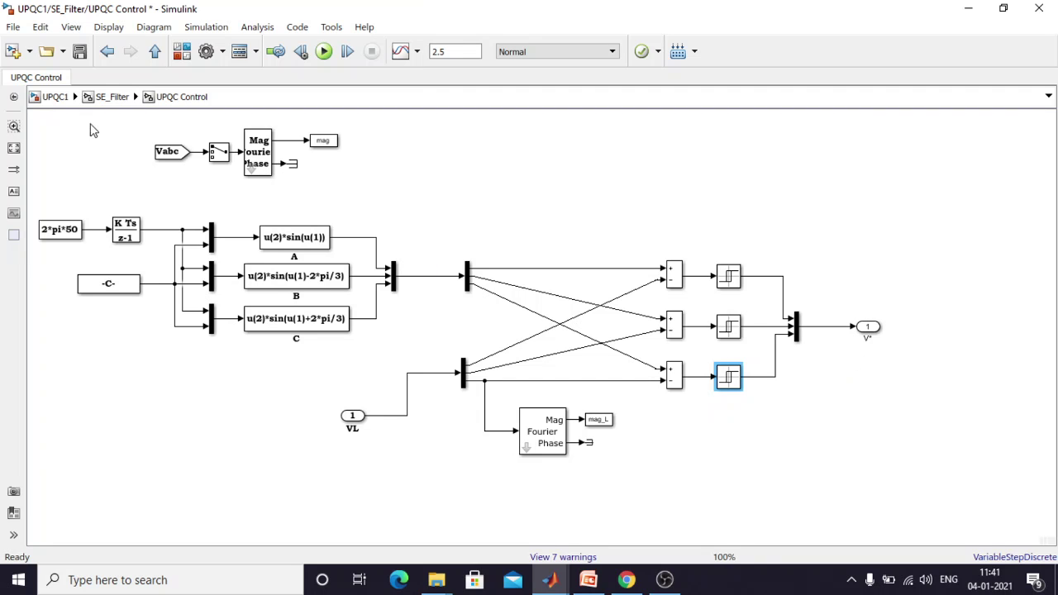
Return to the top level of the UPQC1 model and inspect the capacitor linking the Series and Shunt APF blocks
left_click(107, 52)
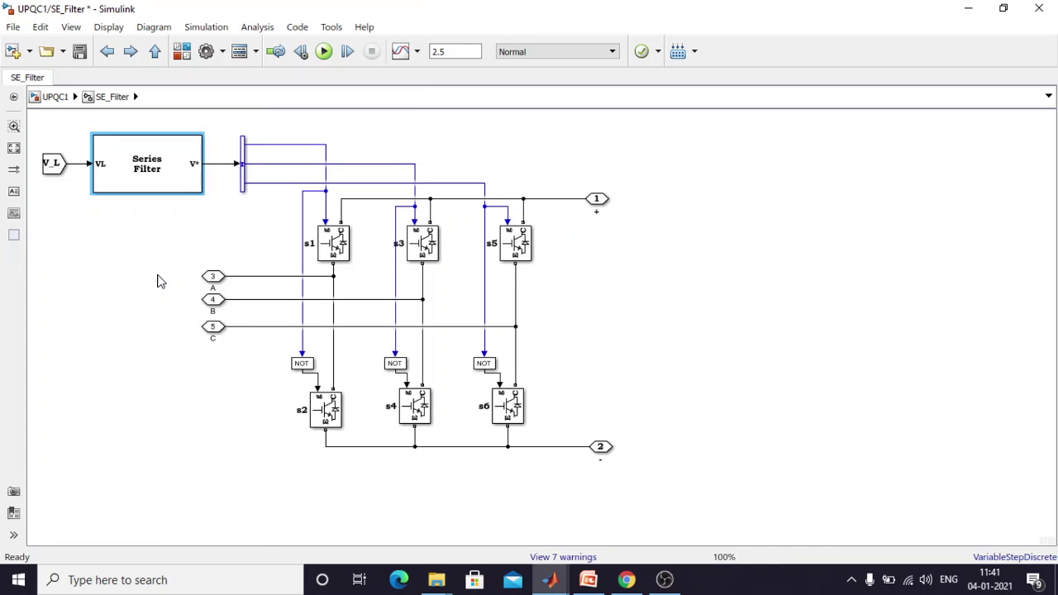
left_click(108, 51)
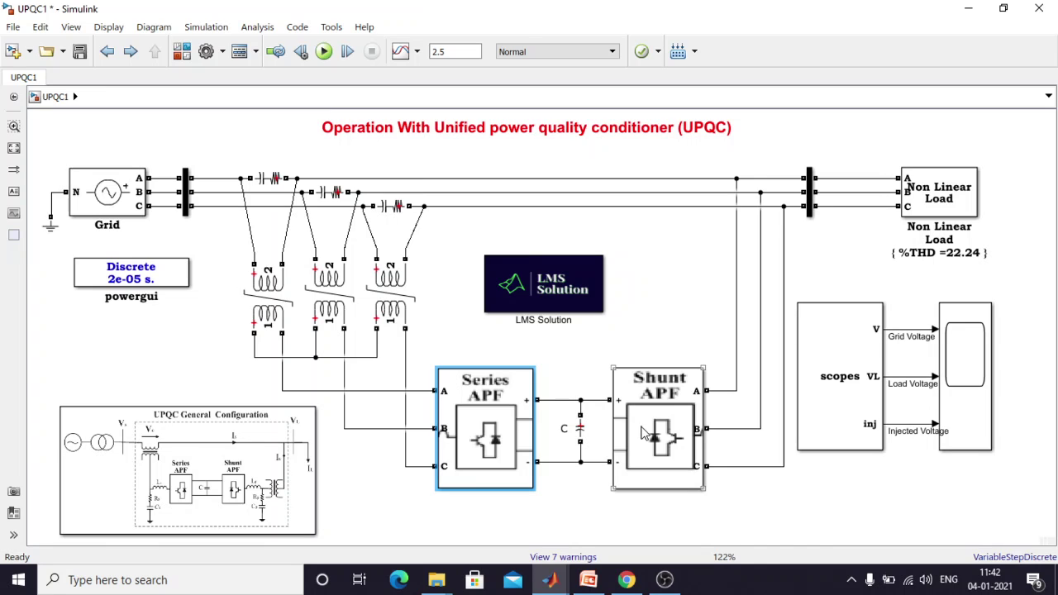
left_click_drag(562, 386, 597, 485)
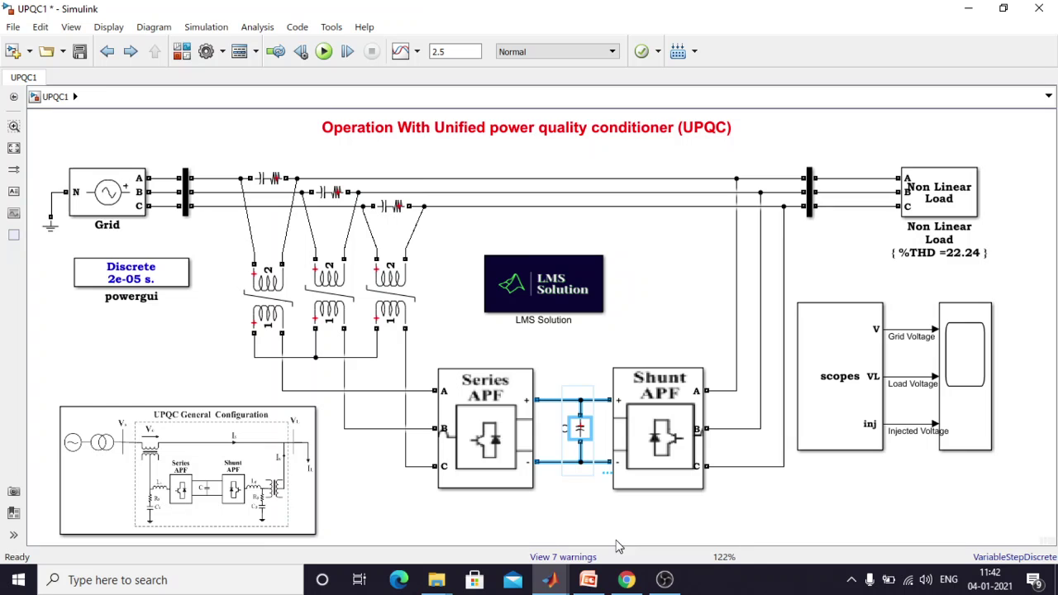
left_click(642, 525)
Open the Shunt APF subsystem, look inside its 3 Phase Inverter1 block, and return to the subsystem
double_click(661, 465)
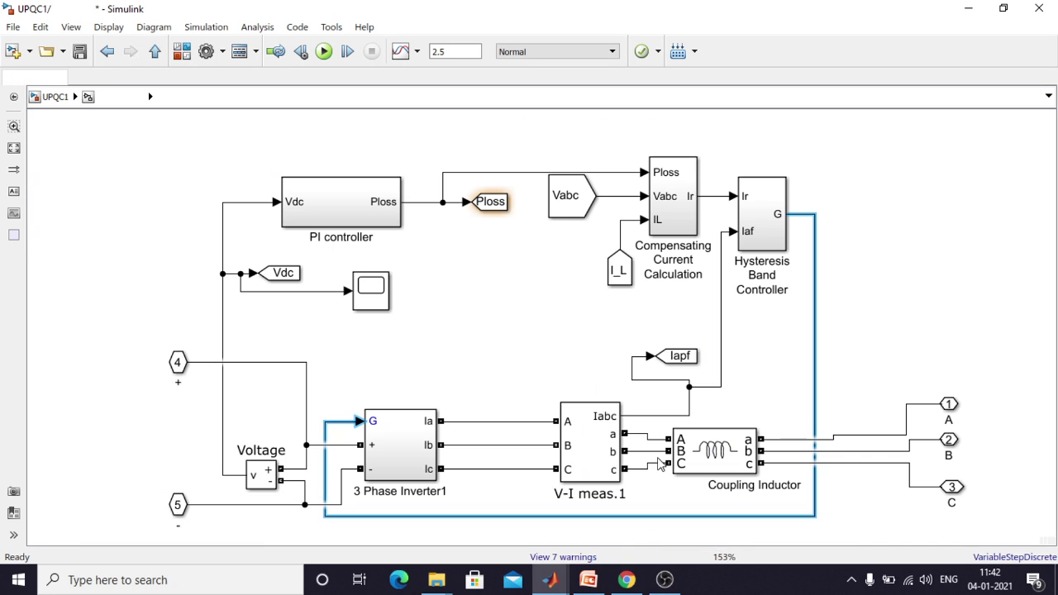
left_click(933, 341)
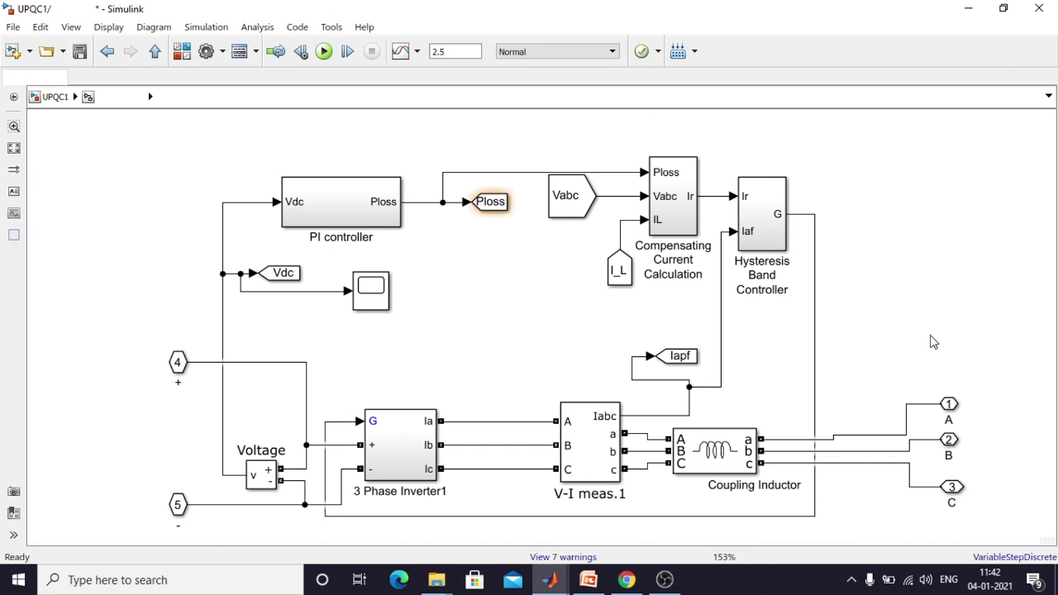
double_click(419, 448)
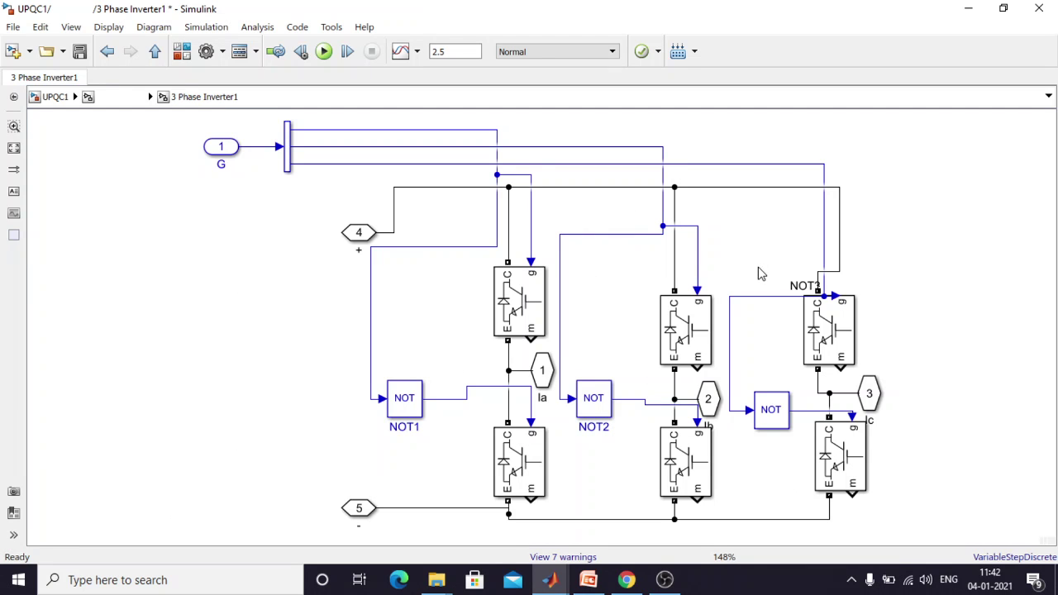
left_click(107, 52)
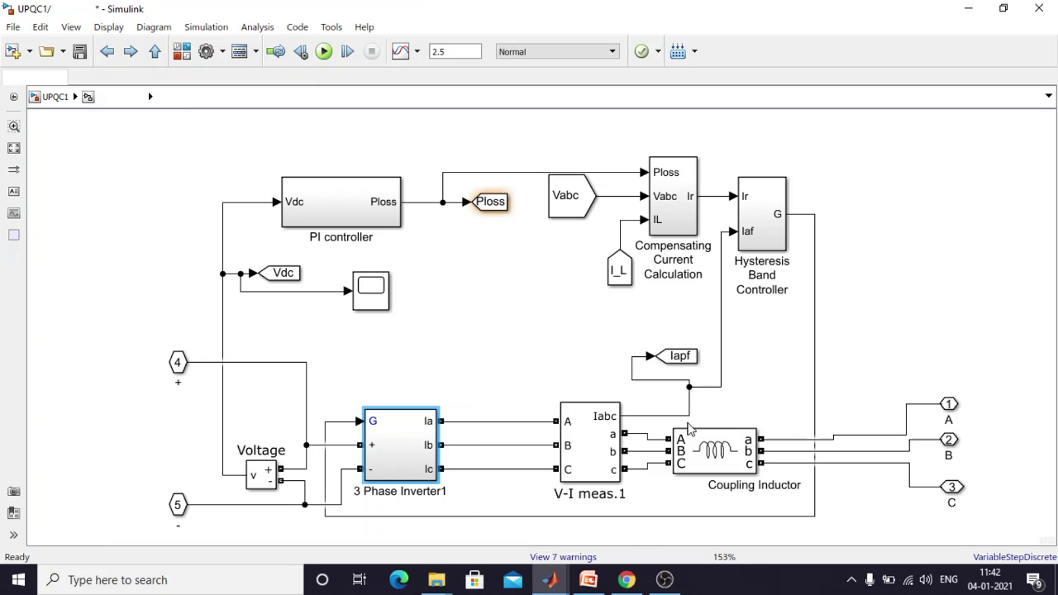
Examine the Coupling Inductor, the Voltage measurement block and the PI controller in the Shunt APF subsystem
left_click(701, 446)
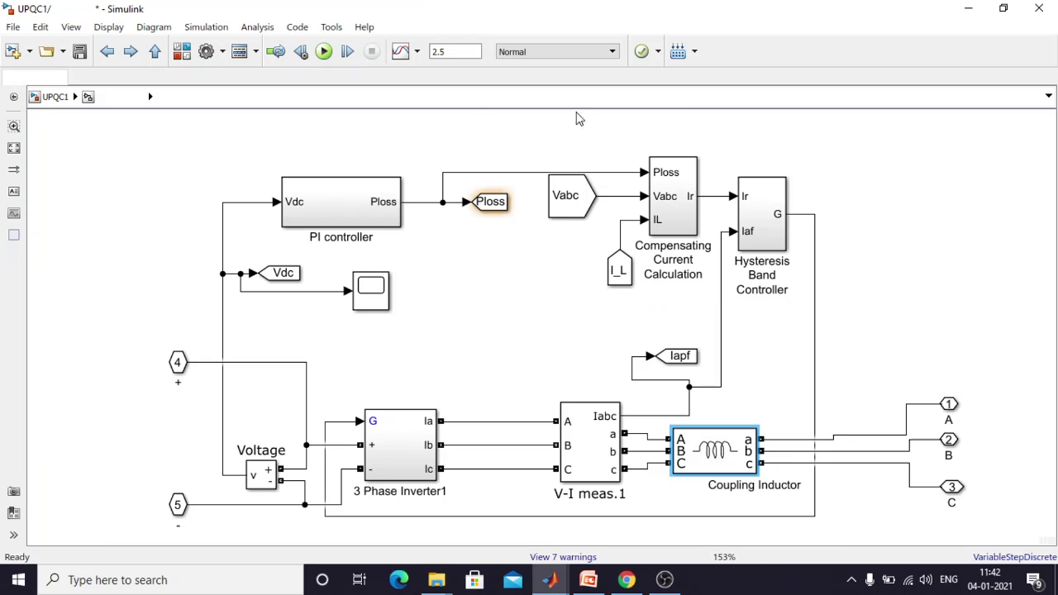
left_click(259, 482)
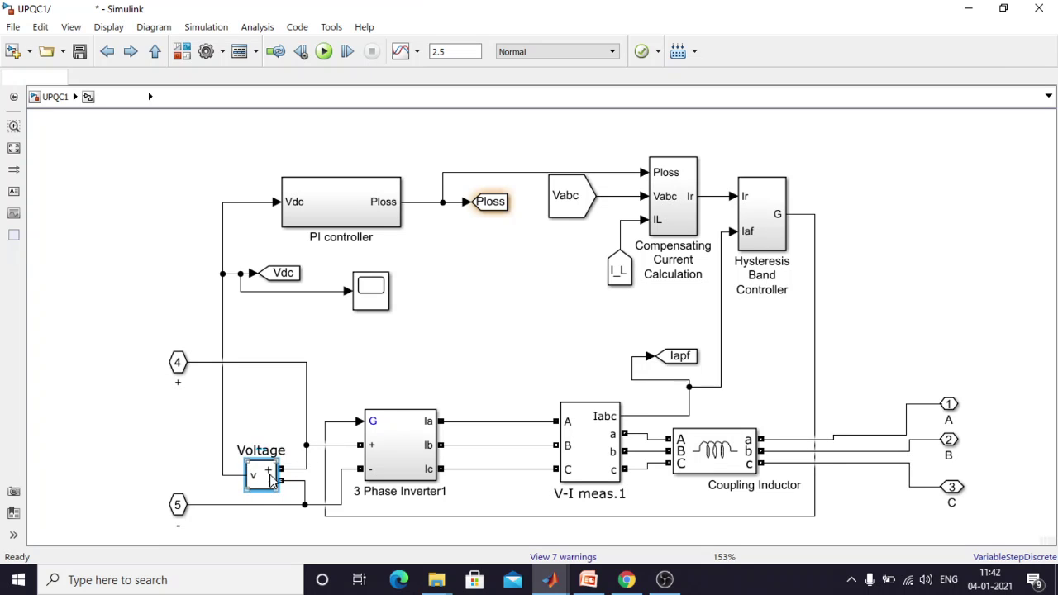
left_click(306, 223)
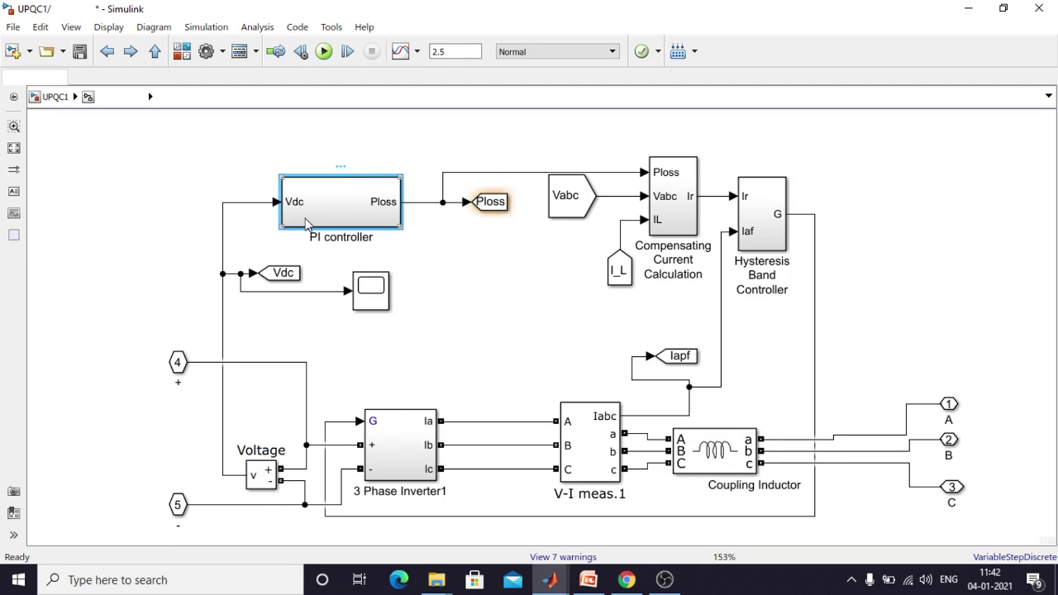
Look inside the PI controller subsystem, check its reference constant and PI block output, and return to the Shunt APF subsystem
double_click(306, 223)
left_click(420, 253)
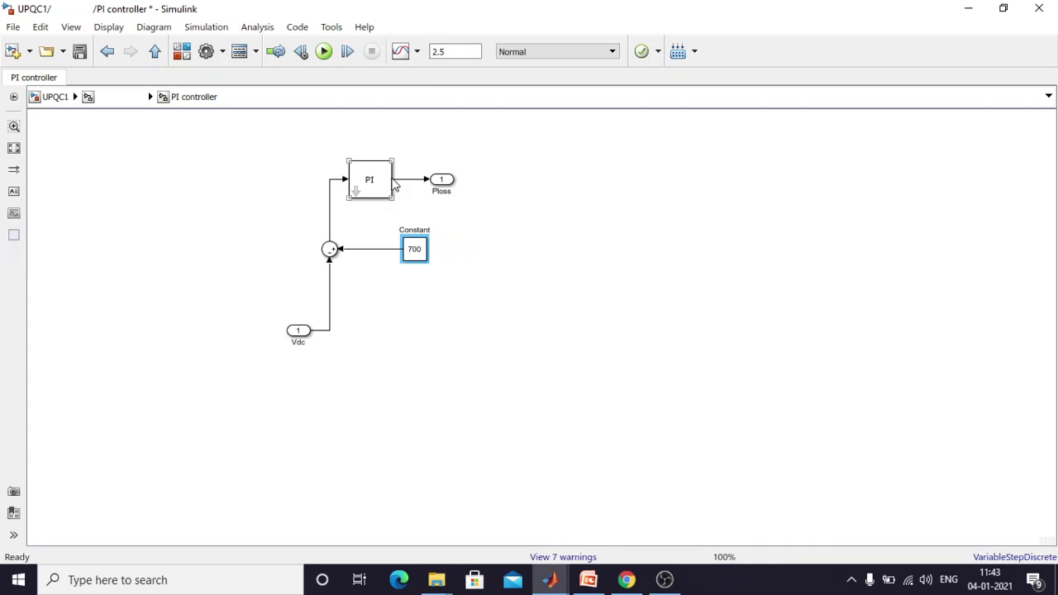
left_click(457, 199)
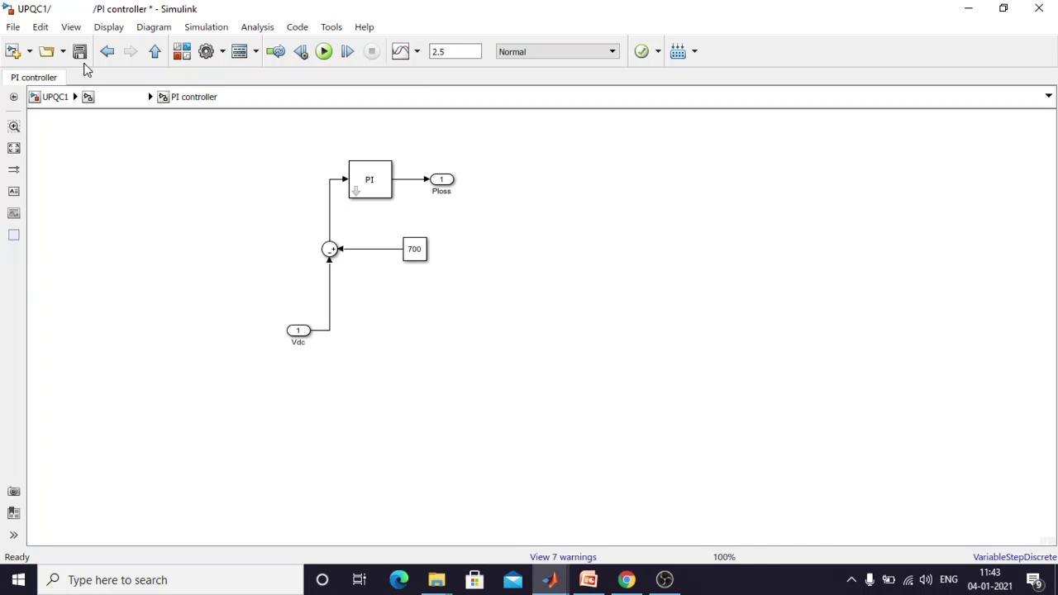
left_click(107, 51)
Examine the Compensating Current Calculation block and trace its Ploss, Vabc and I_L input signals
left_click(683, 226)
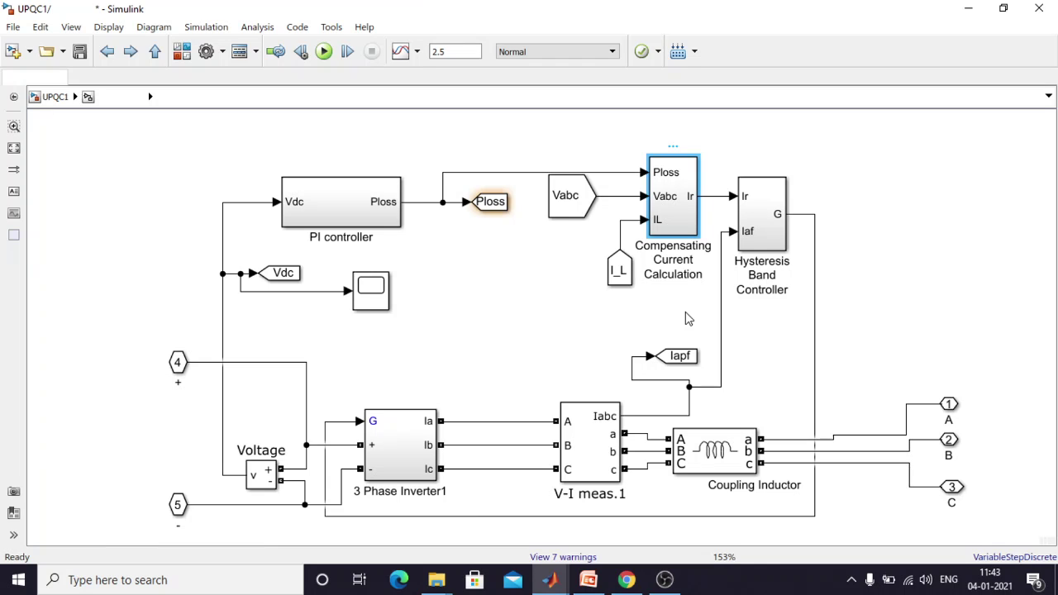
left_click_drag(539, 173, 534, 160)
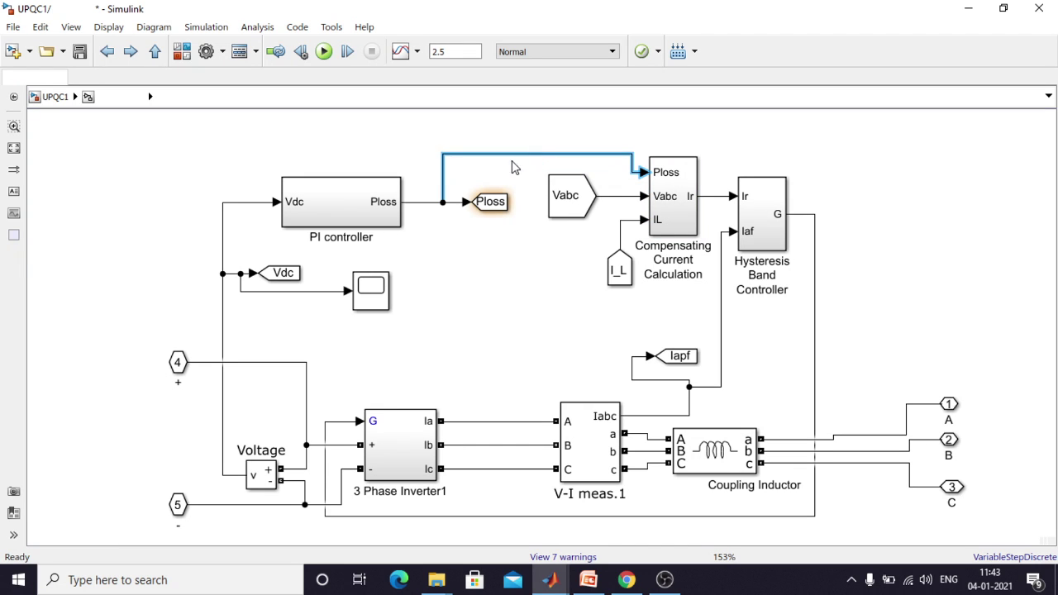
left_click(625, 197)
left_click(569, 209, "shift")
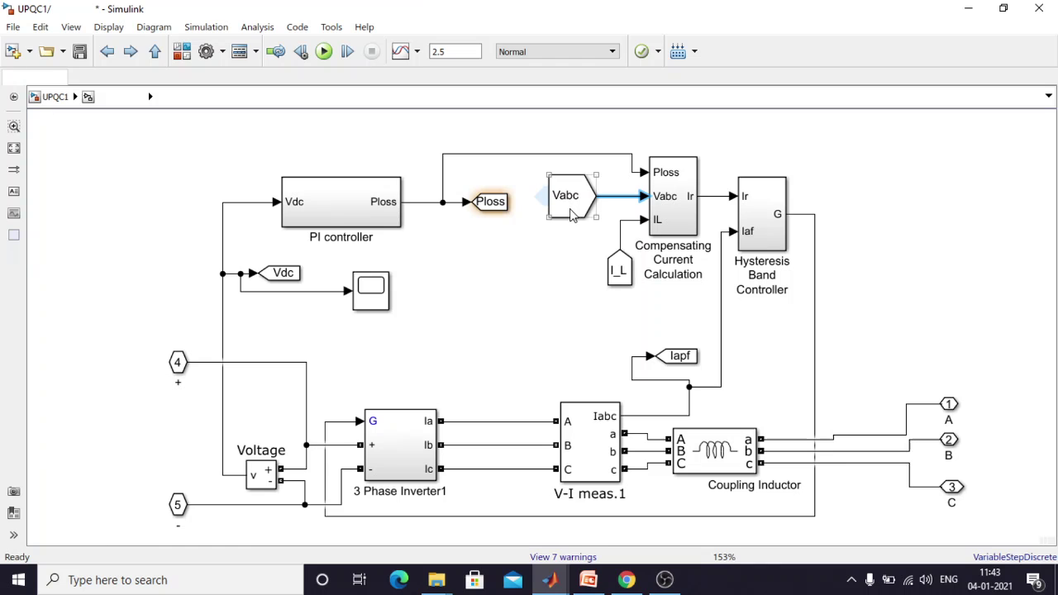
left_click(620, 236)
left_click(620, 277, "shift")
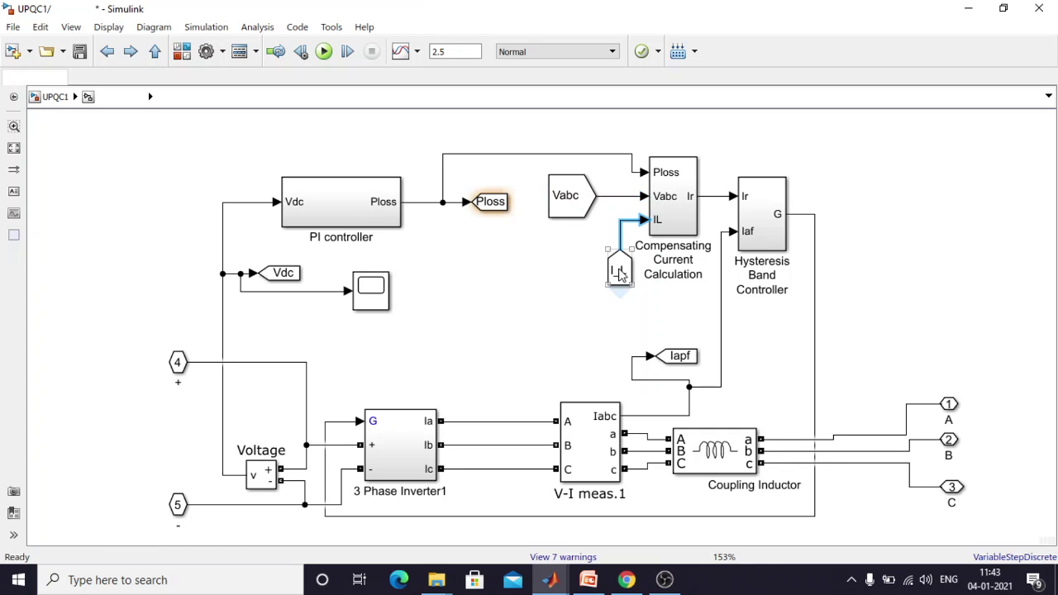
Open the Compensating Current Calculation subsystem, inspect its p-q Block, and open that block's function code
double_click(666, 223)
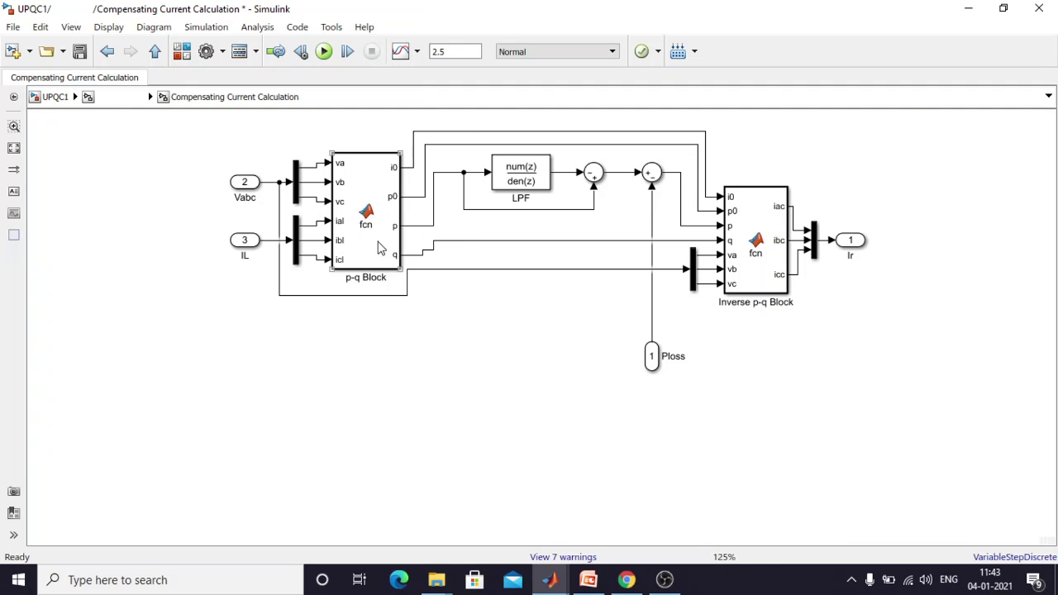
left_click(361, 195)
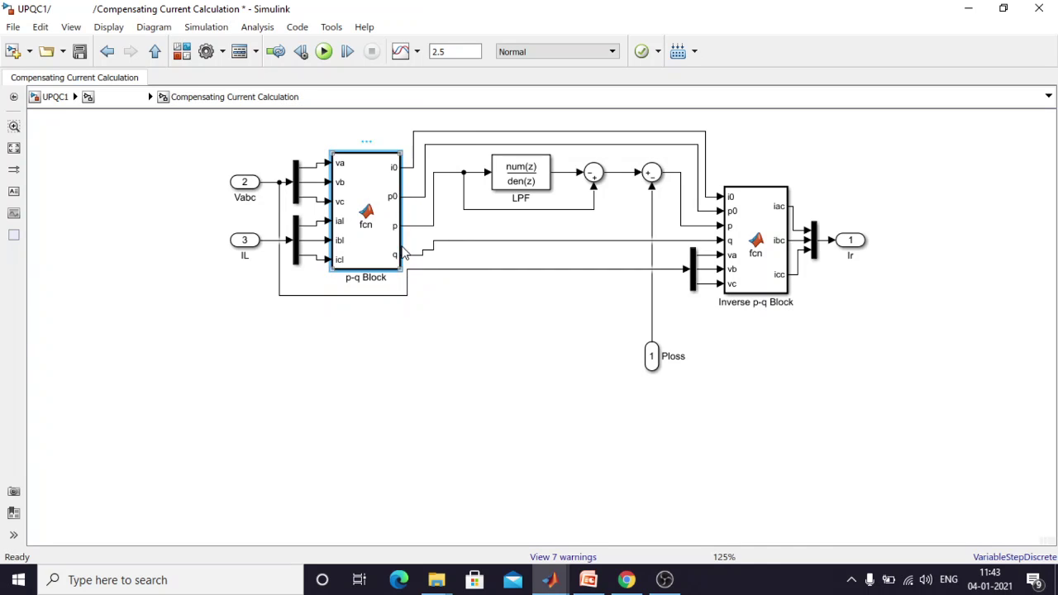
left_click(339, 204)
double_click(382, 223)
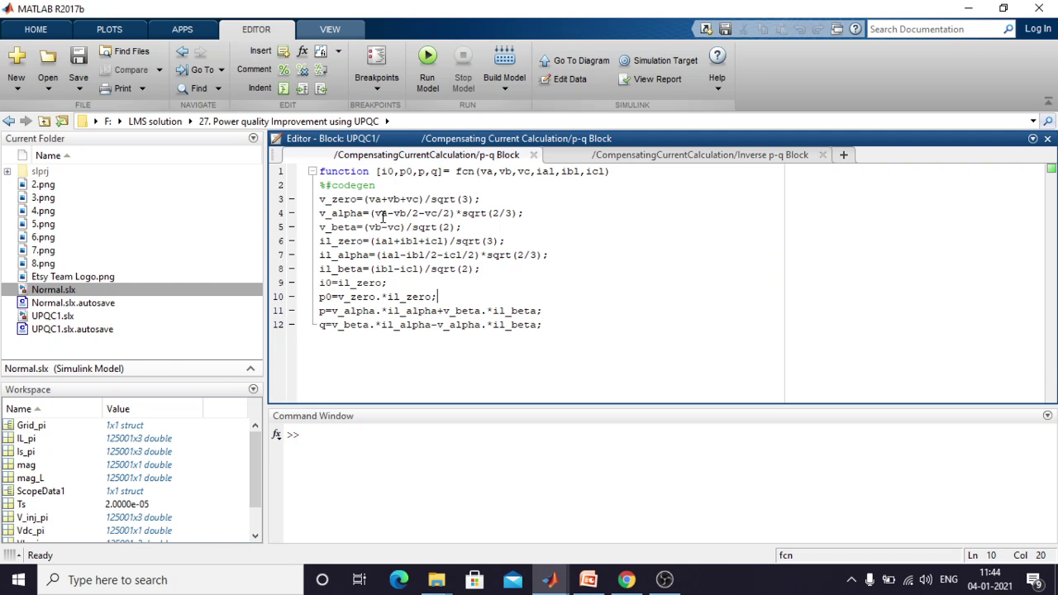
Examine the p-q Block's alpha-beta transformation code and its i0, p0 and p outputs, and return to the Compensating Current Calculation diagram
left_click(561, 283)
left_click_drag(557, 328, 320, 185)
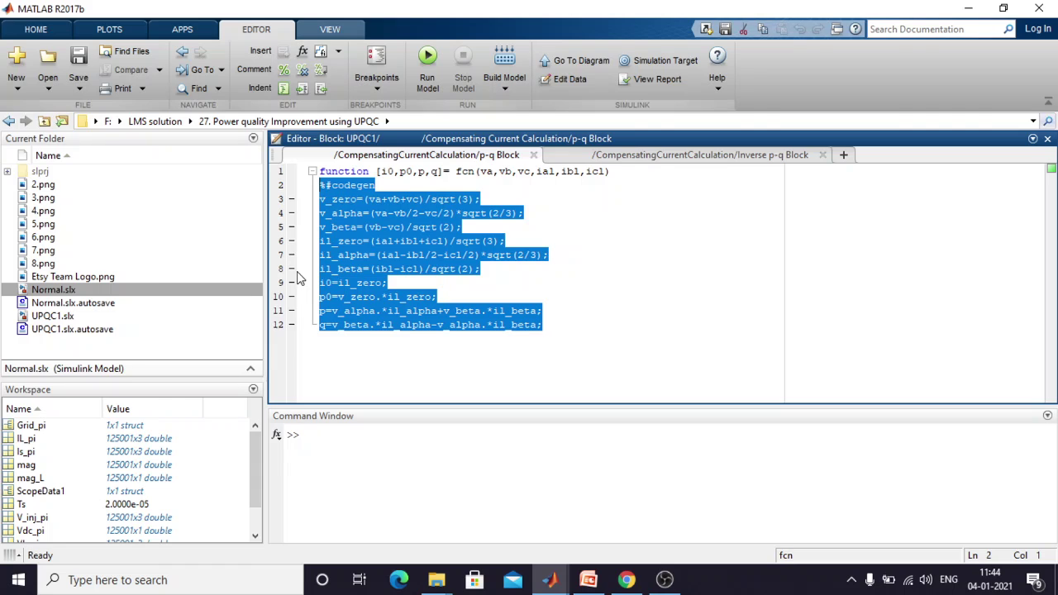
left_click(538, 245)
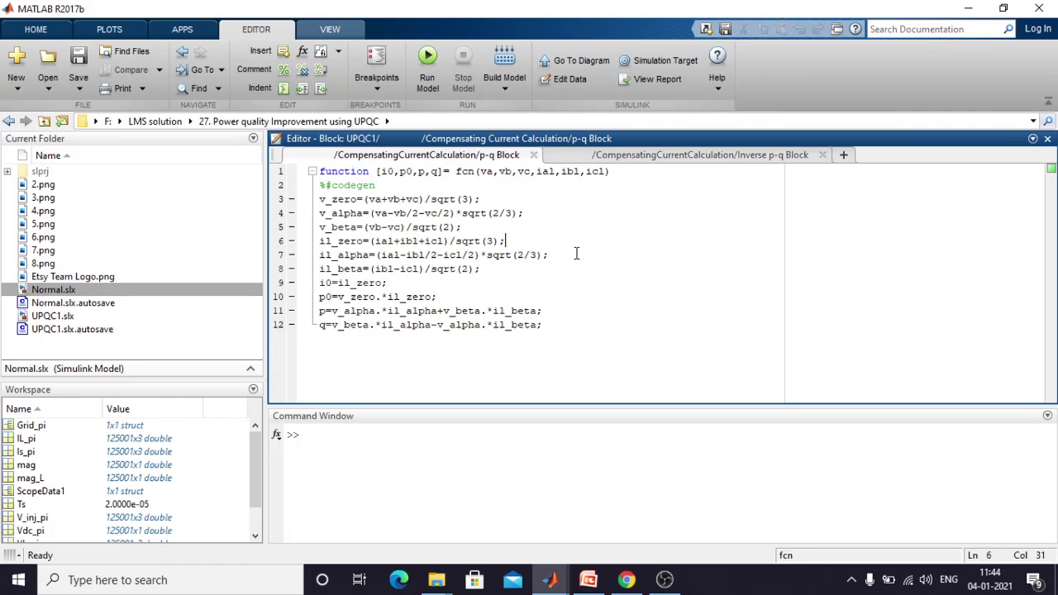
left_click(327, 313)
left_click(328, 284)
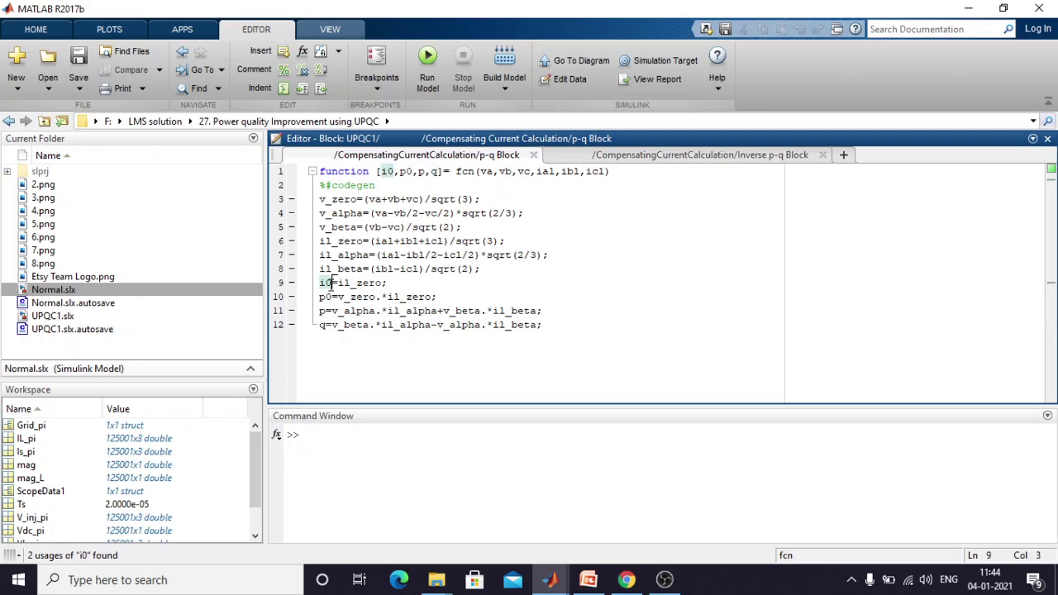
left_click(327, 296)
left_click(567, 294)
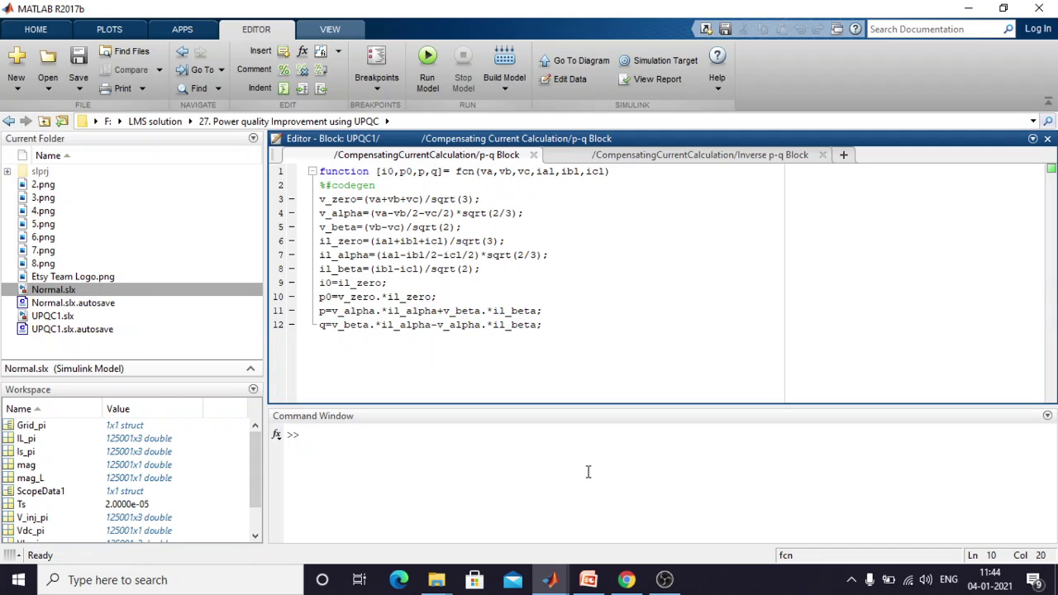
left_click(549, 579)
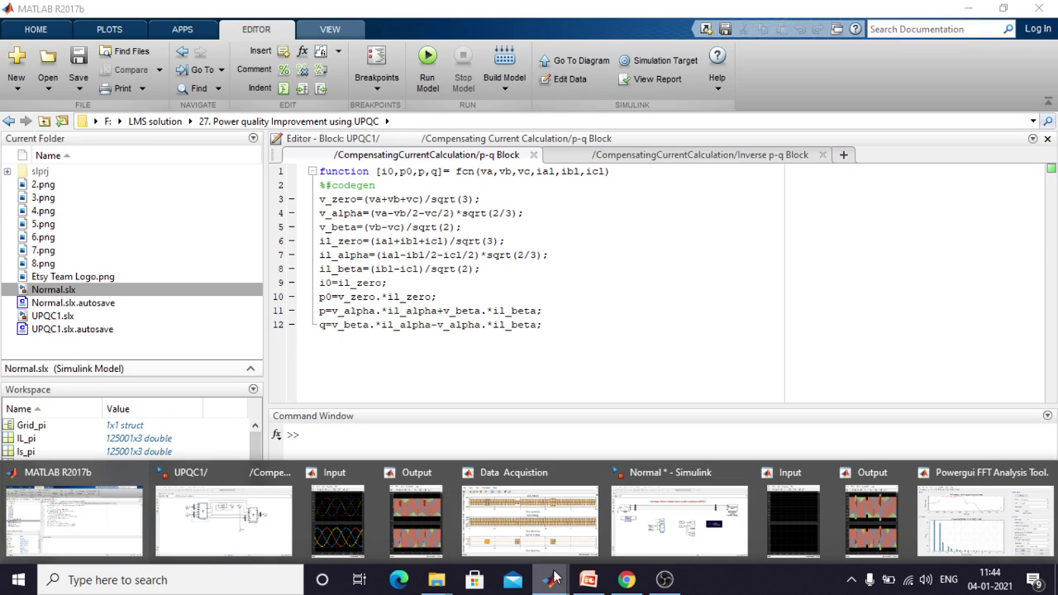
left_click(258, 538)
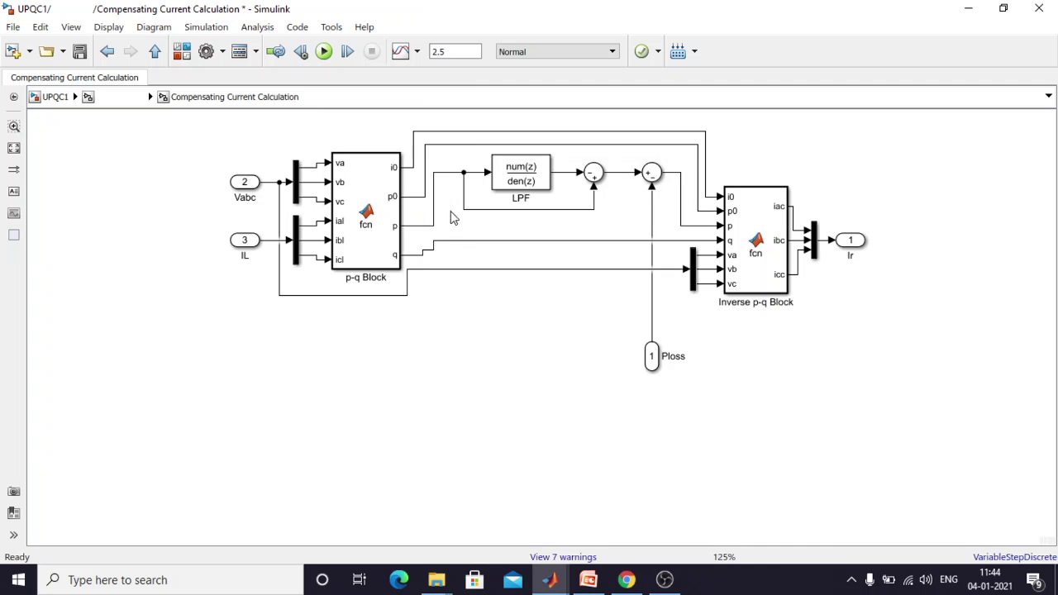
Inspect the LPF block and the Inverse p-q Block, and open the function code of the Inverse p-q Block
left_click(527, 169)
left_click(539, 197)
left_click(756, 283)
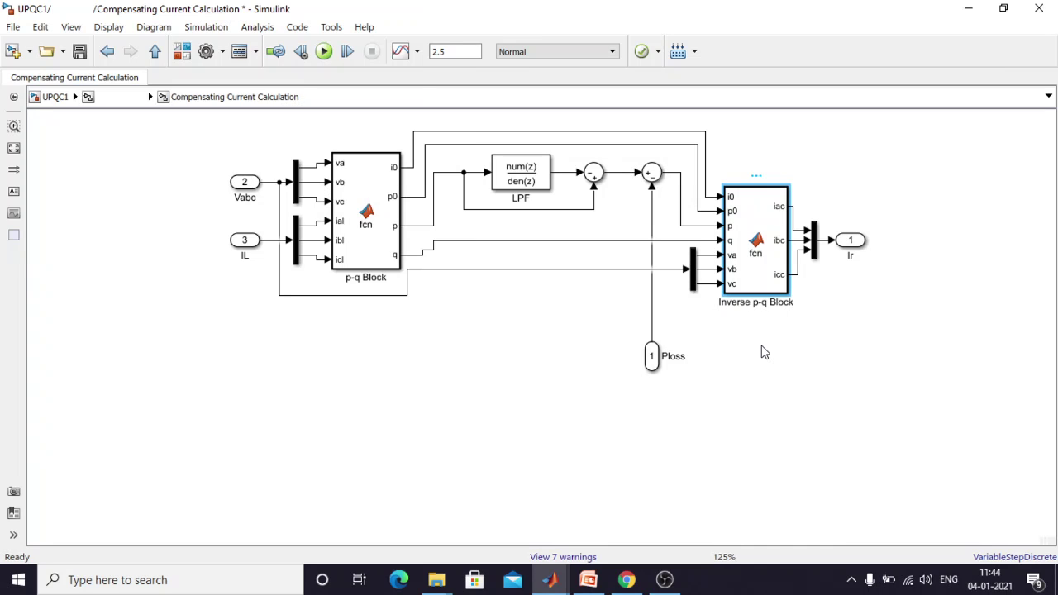
double_click(755, 276)
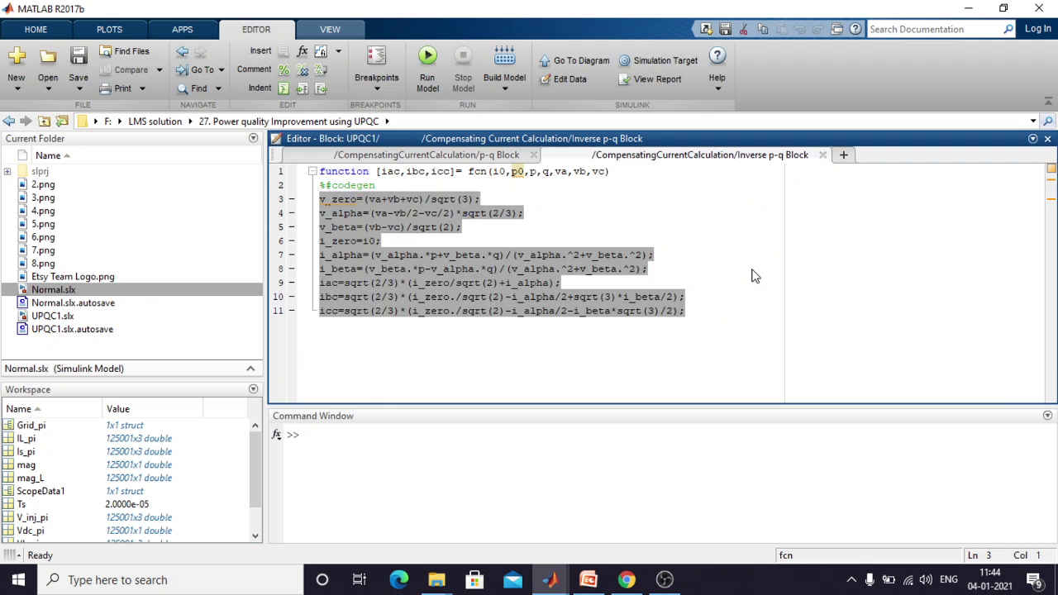
Examine the Inverse p-q Block's code for the iac, ibc and icc currents, and return to the Compensating Current Calculation diagram
left_click(585, 311)
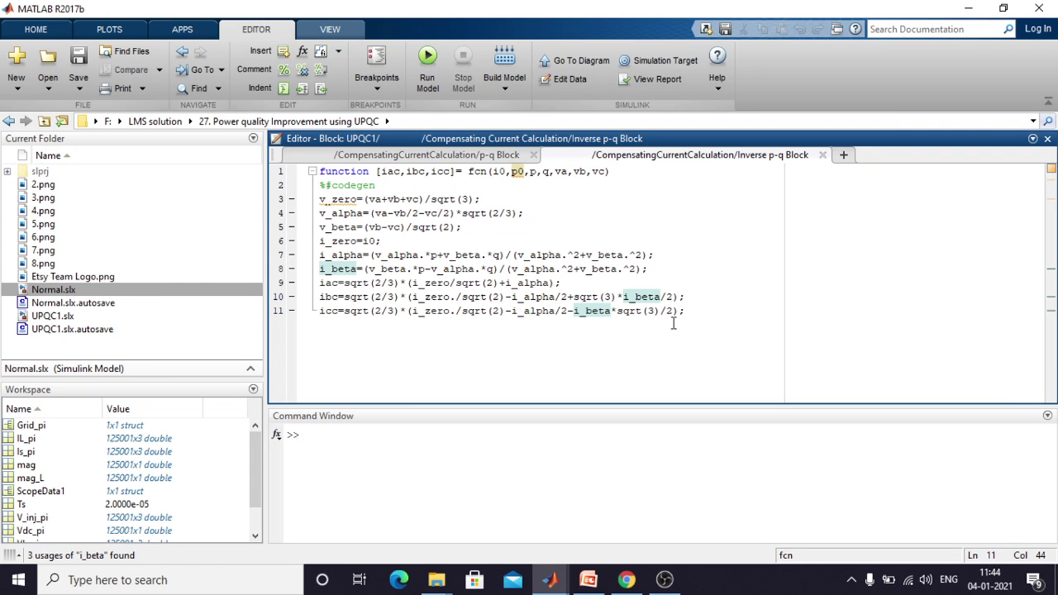
left_click_drag(698, 314, 314, 198)
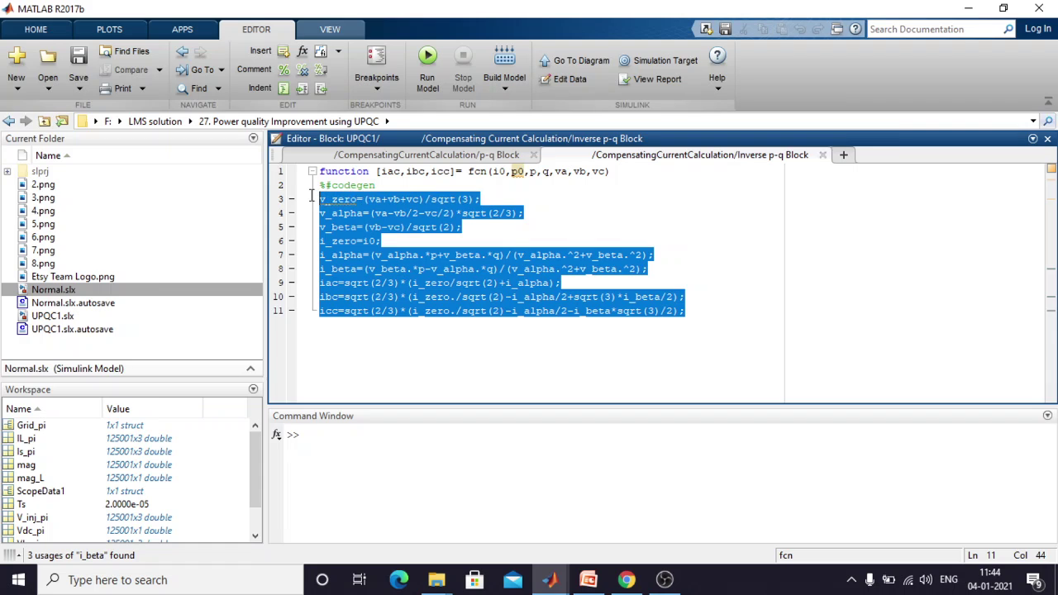
left_click(441, 369)
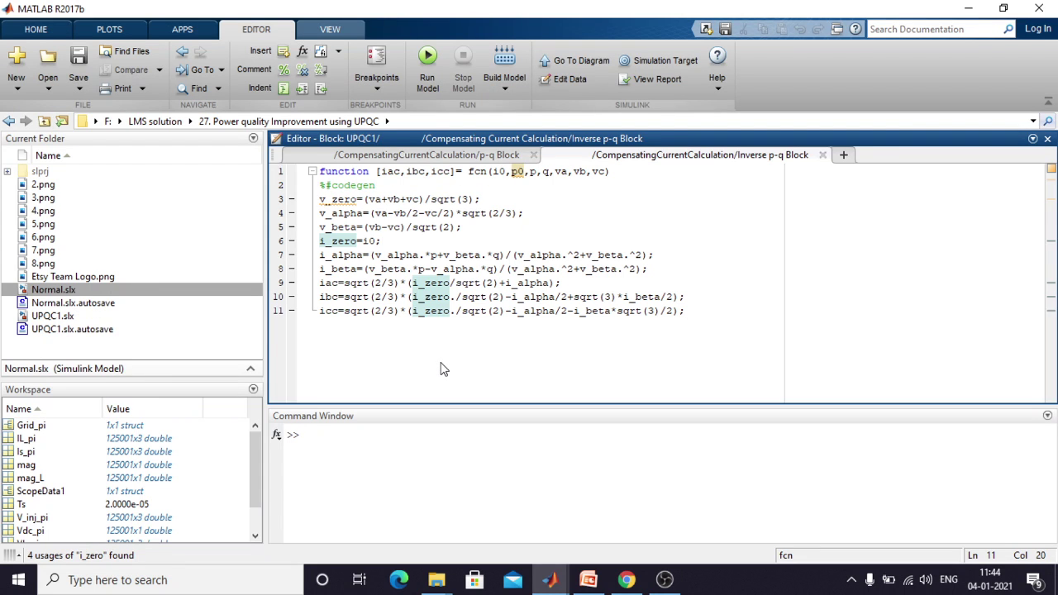
left_click(329, 283)
left_click(328, 311)
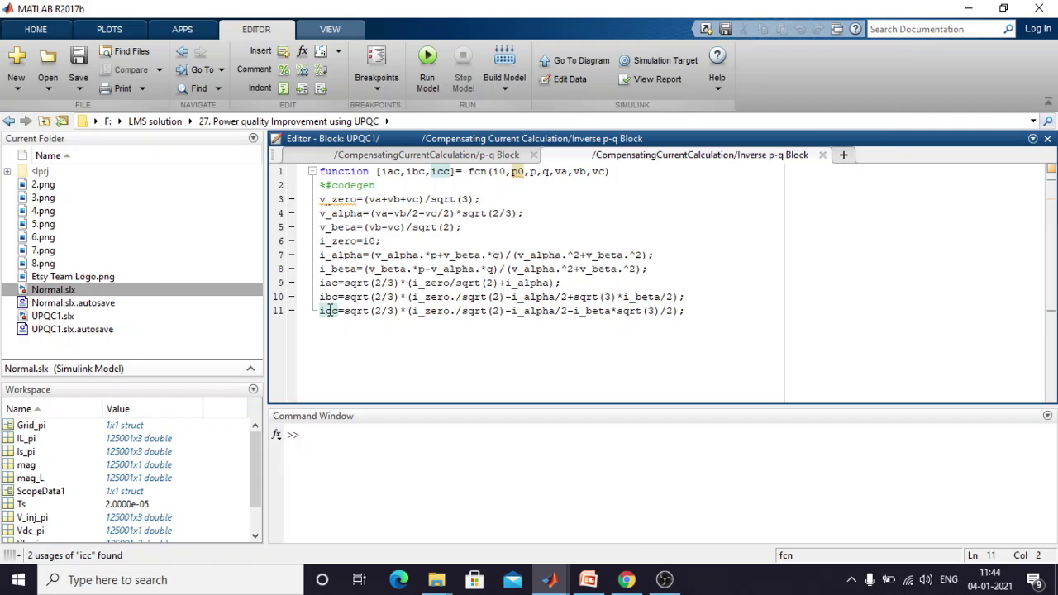
left_click(331, 296)
left_click(331, 282)
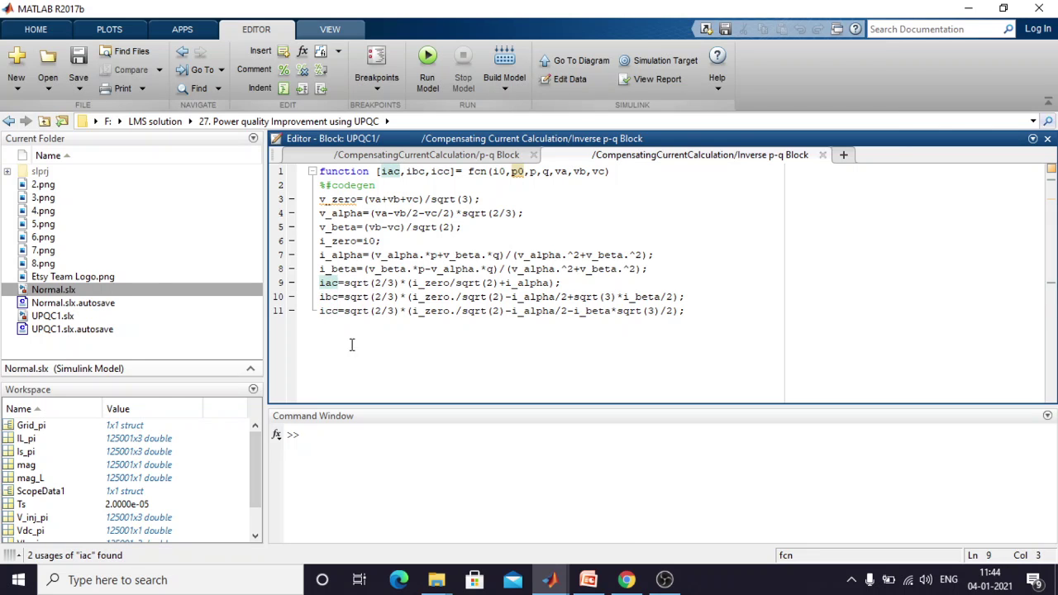
mouse_move(549, 580)
left_click(252, 517)
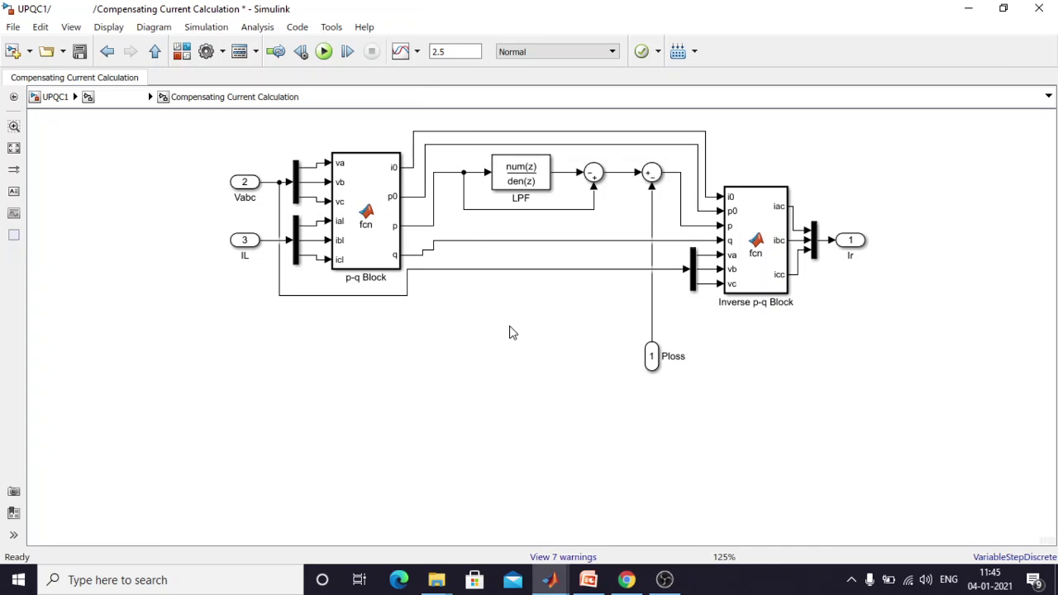
Check the Ir output, return to the Shunt APF subsystem, and trace the Ir and Iaf signals entering the Hysteresis Band Controller
left_click(856, 241)
left_click(107, 51)
left_click(761, 217)
left_click(716, 197)
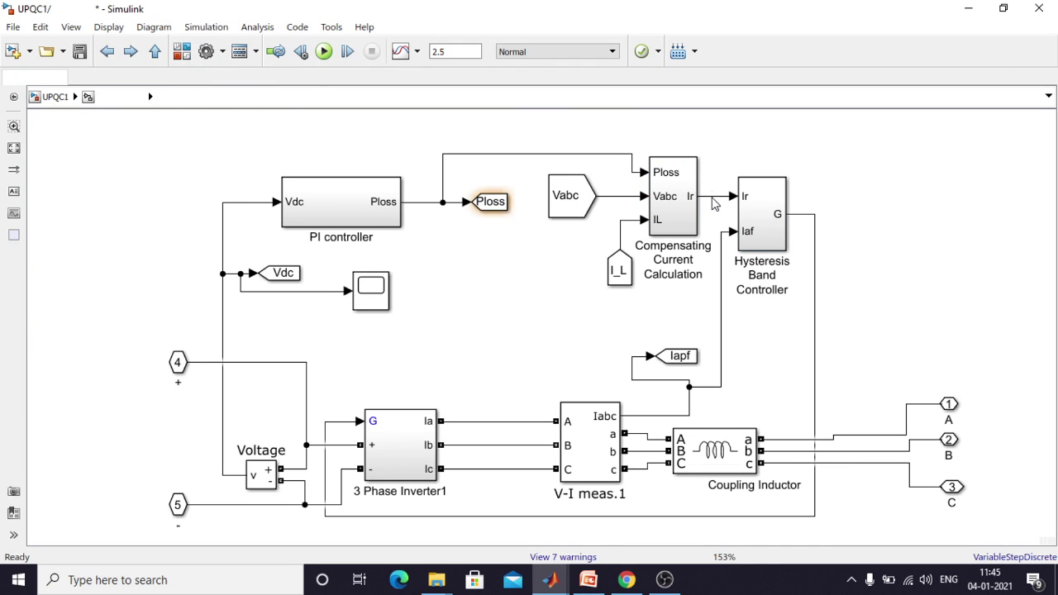
left_click(745, 235)
left_click(707, 219)
left_click(668, 227)
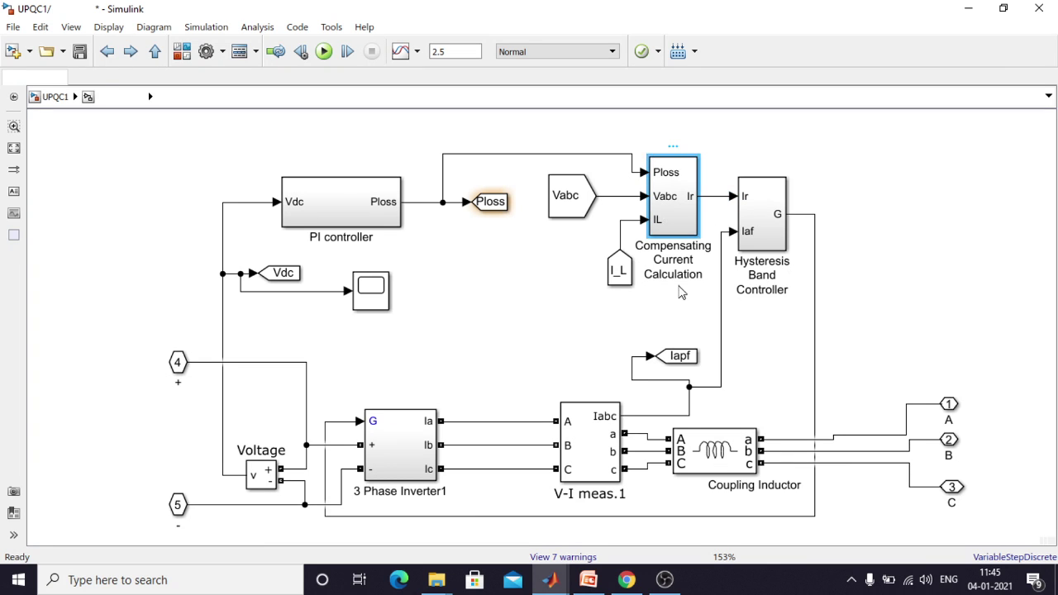
left_click(716, 196)
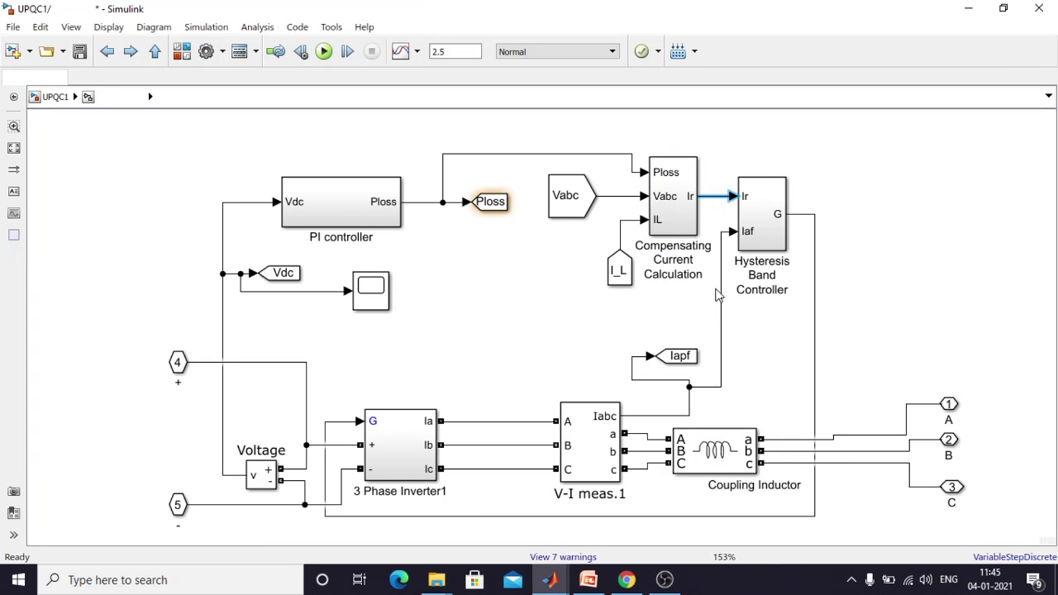
left_click(721, 314)
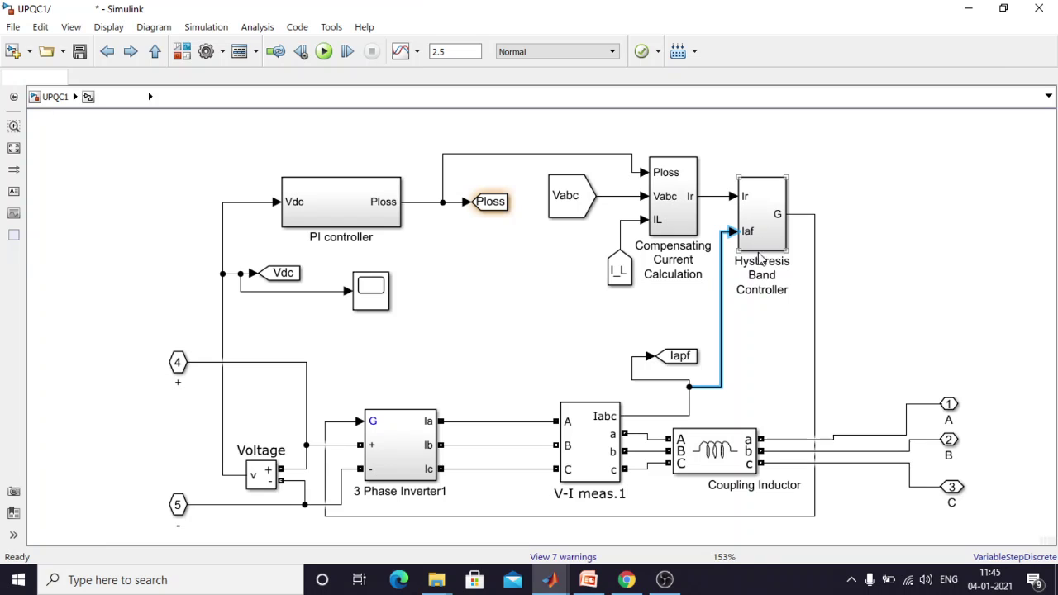
Look inside the Hysteresis Band Controller, trace its G output to 3 Phase Inverter1, and return to the top level of UPQC1
double_click(777, 229)
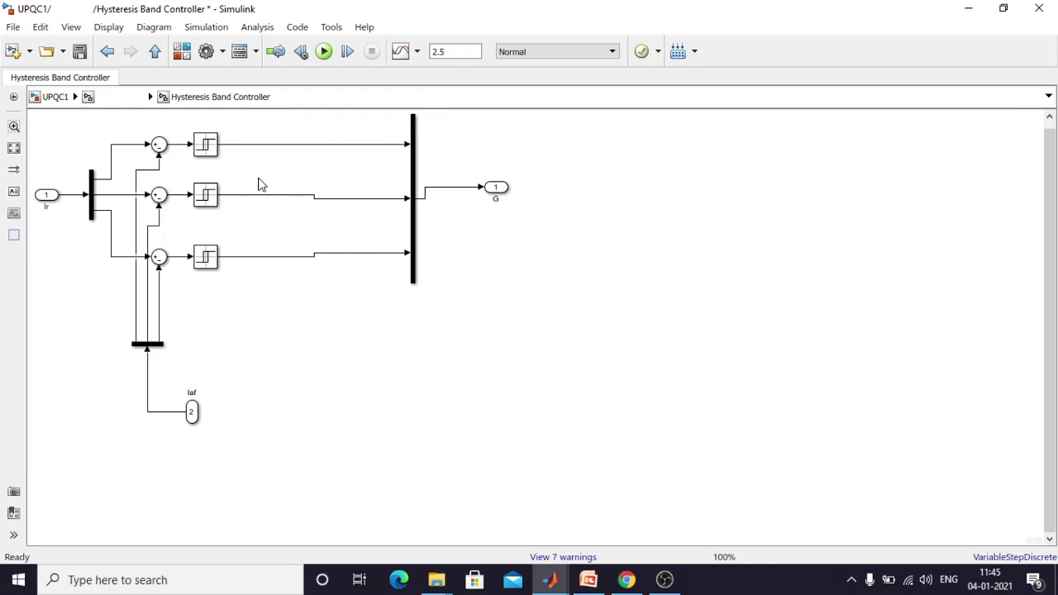
left_click(107, 51)
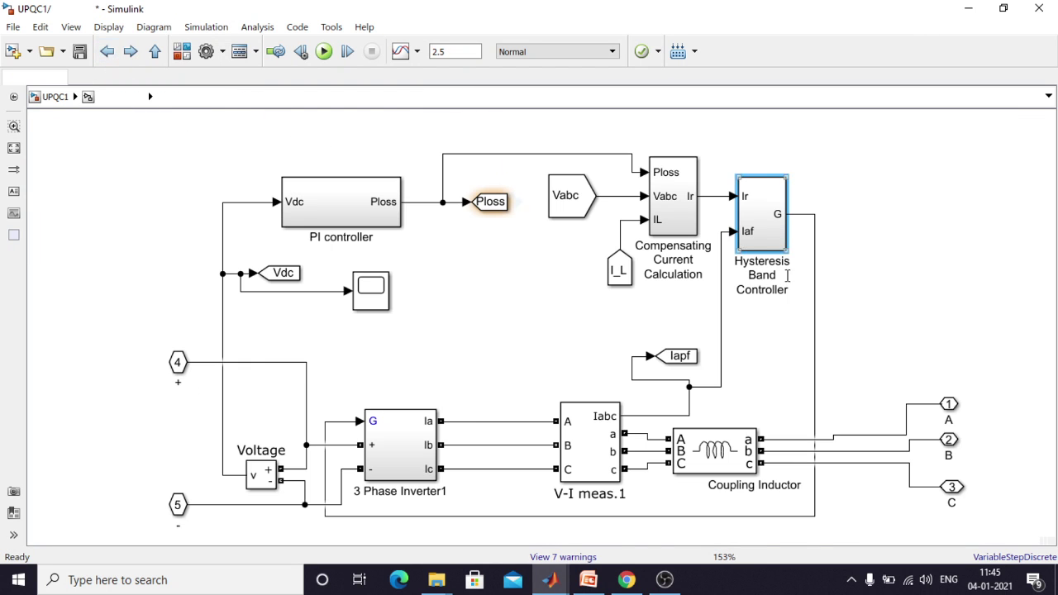
left_click(814, 455)
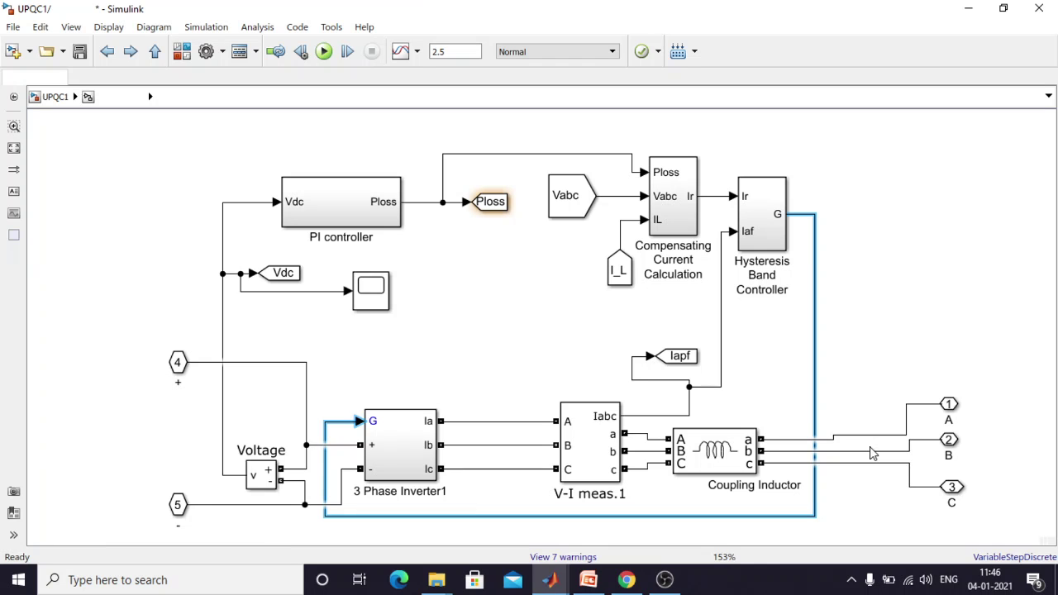
left_click(107, 52)
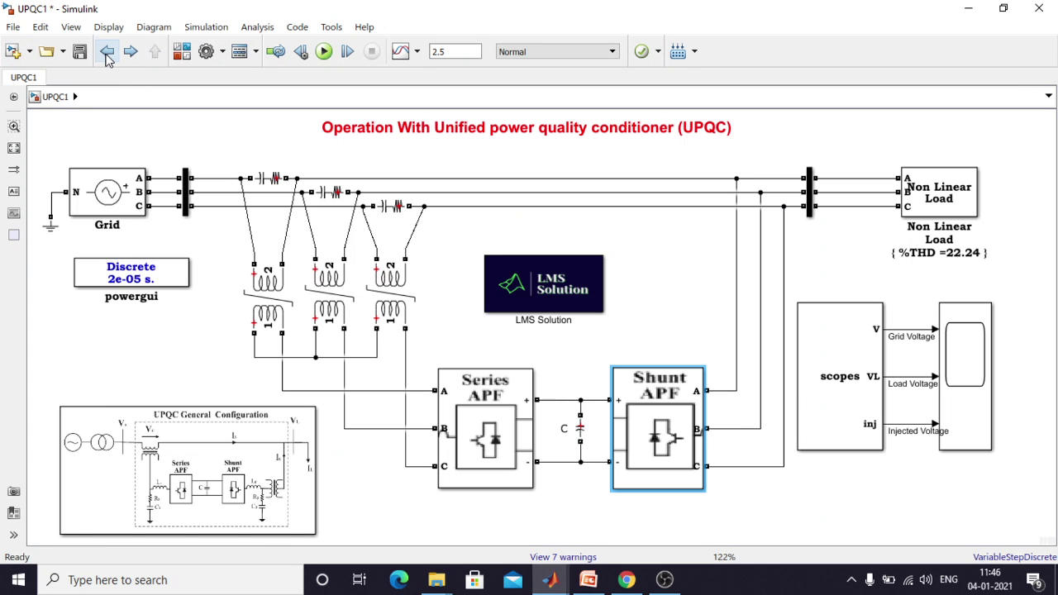
left_click(664, 580)
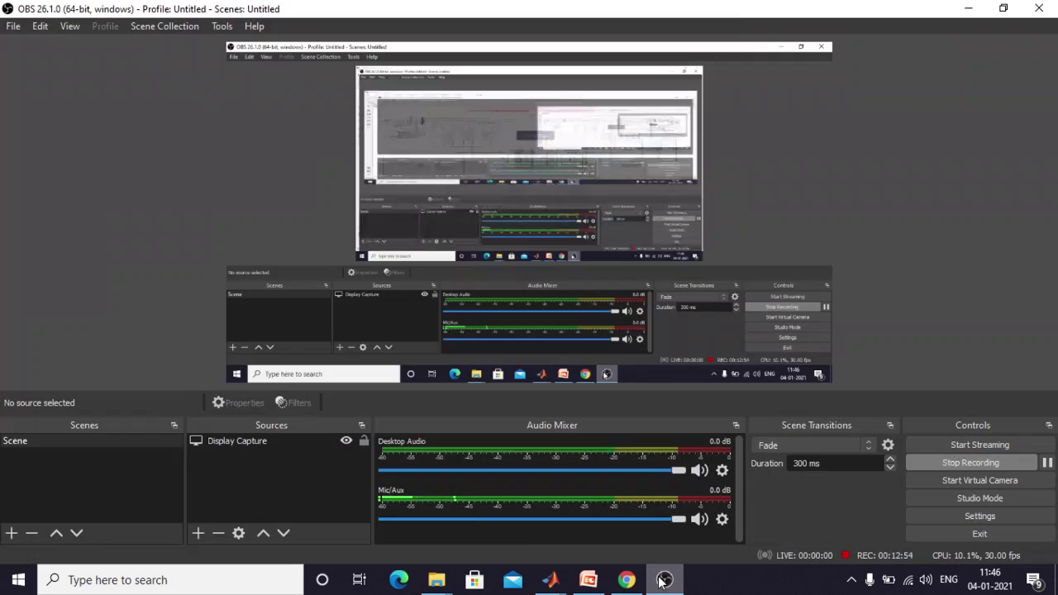
left_click(664, 581)
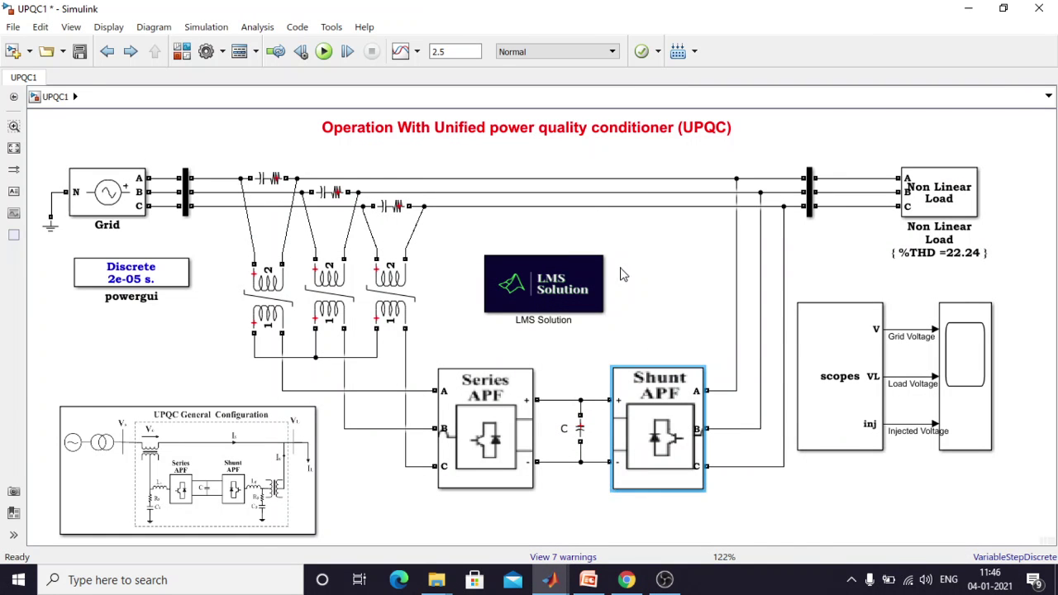
Run the UPQC1 simulation and open the scope for the grid, load and injected voltages
left_click(325, 51)
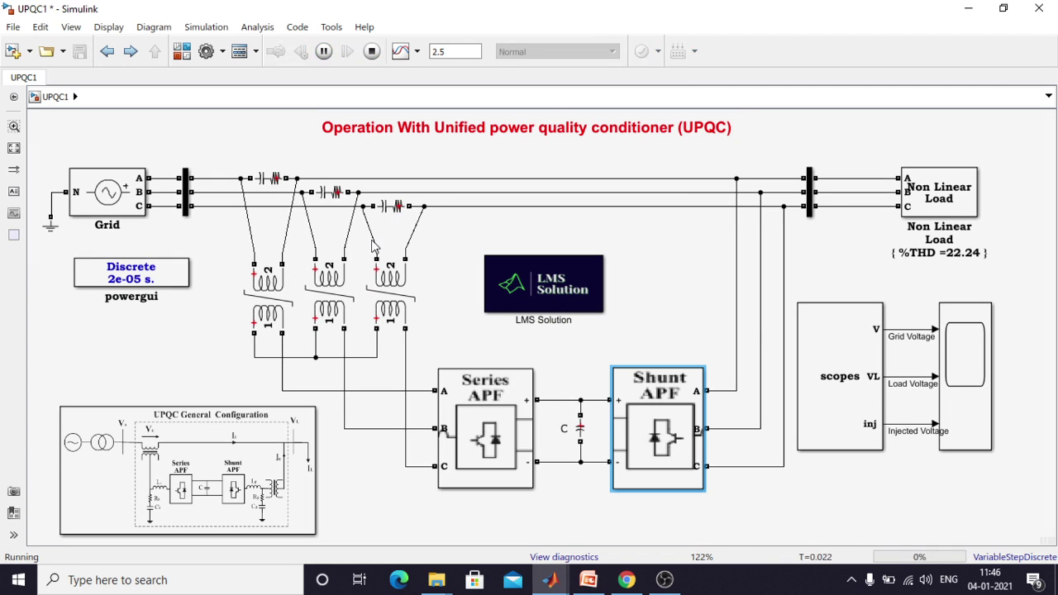
double_click(956, 347)
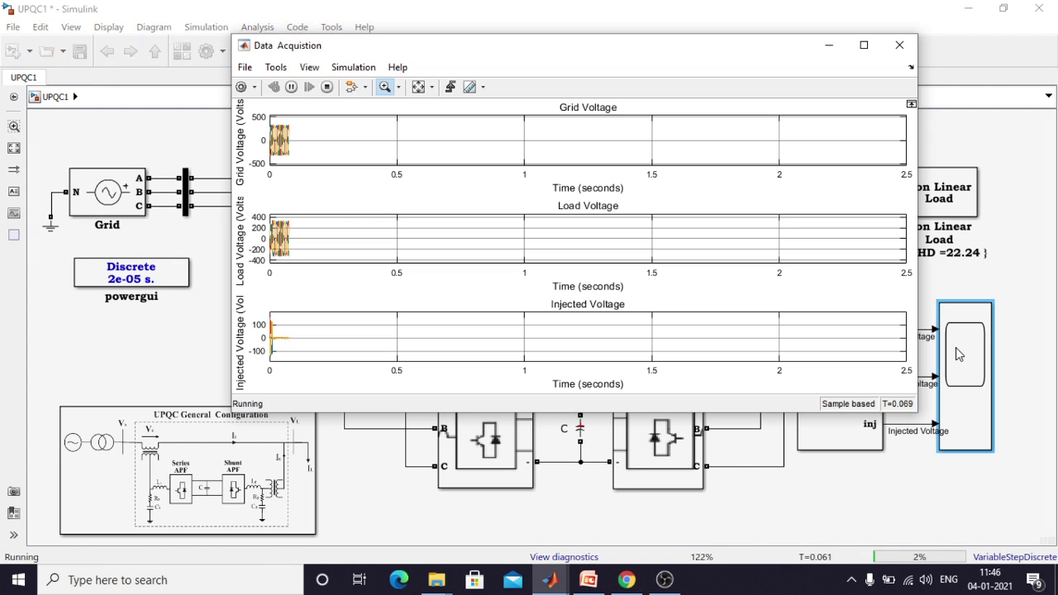
Inspect the grid, load and injected voltage waveforms around the 0.3 to 0.4 s disturbance, and restore the full time range
left_click_drag(335, 49, 295, 43)
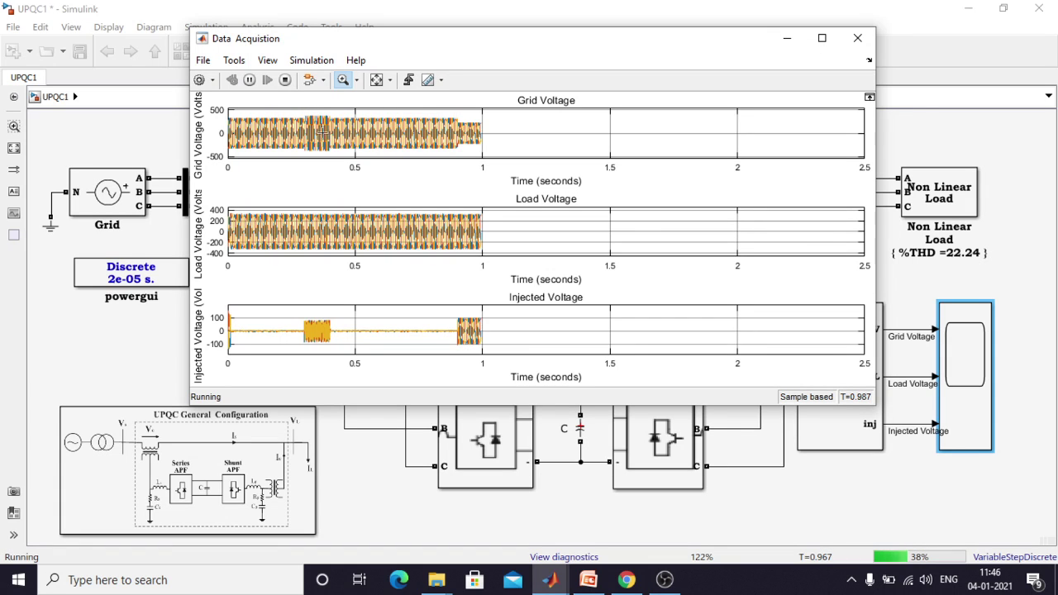
left_click_drag(298, 113, 337, 157)
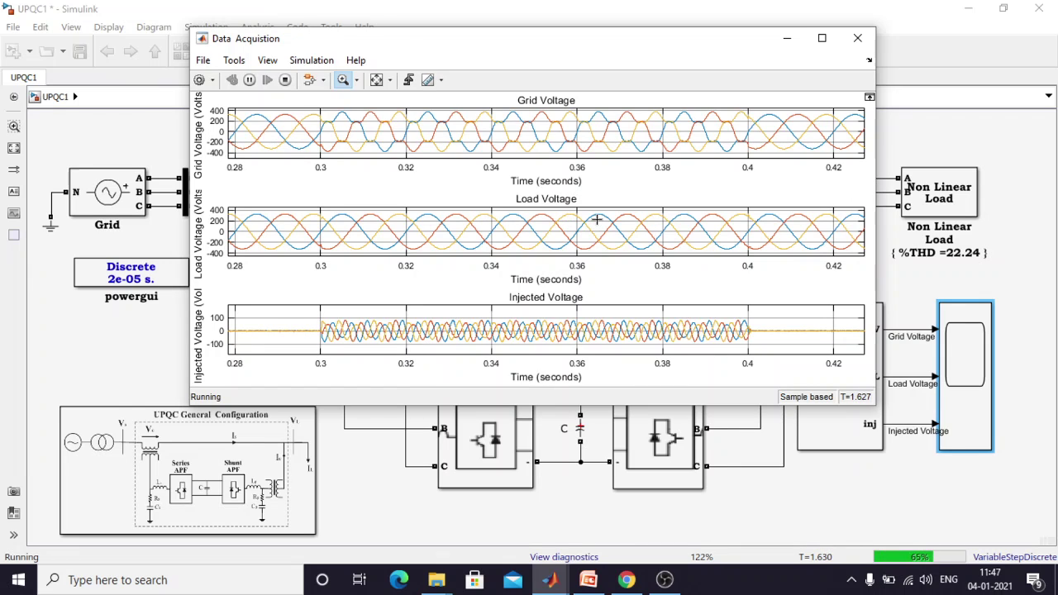
left_click(377, 80)
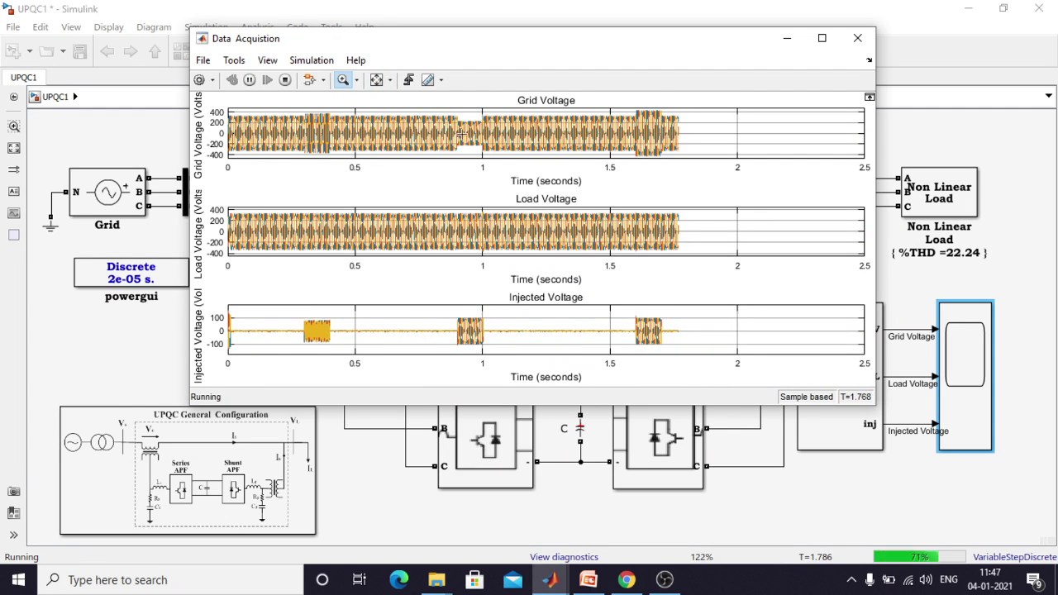
Inspect the three voltage waveforms around 0.9 to 1 s and around 1.6 to 1.7 s, restoring the full time range after each
left_click_drag(446, 150, 500, 159)
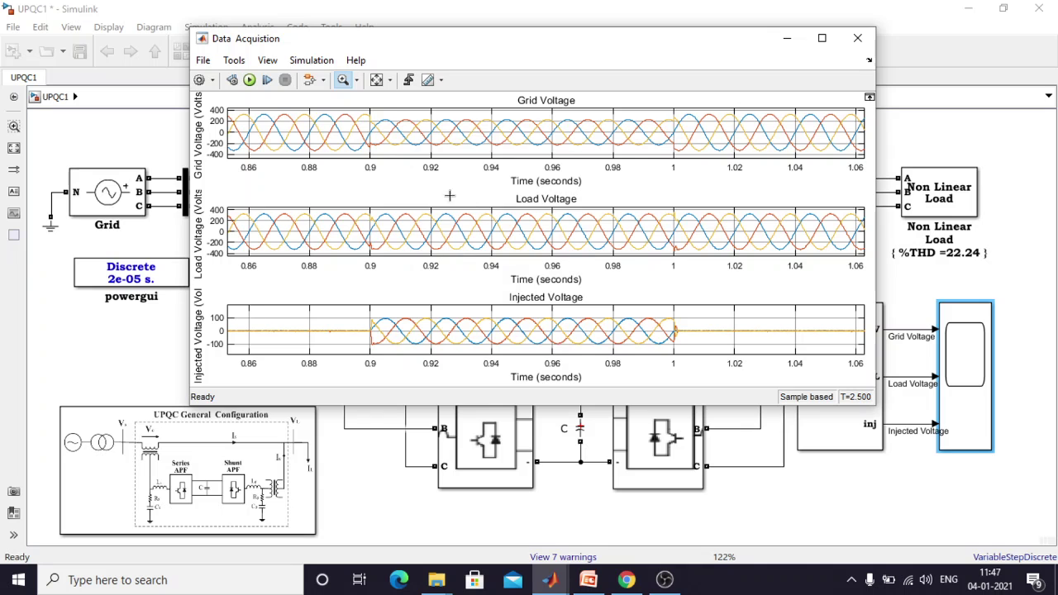
left_click(374, 83)
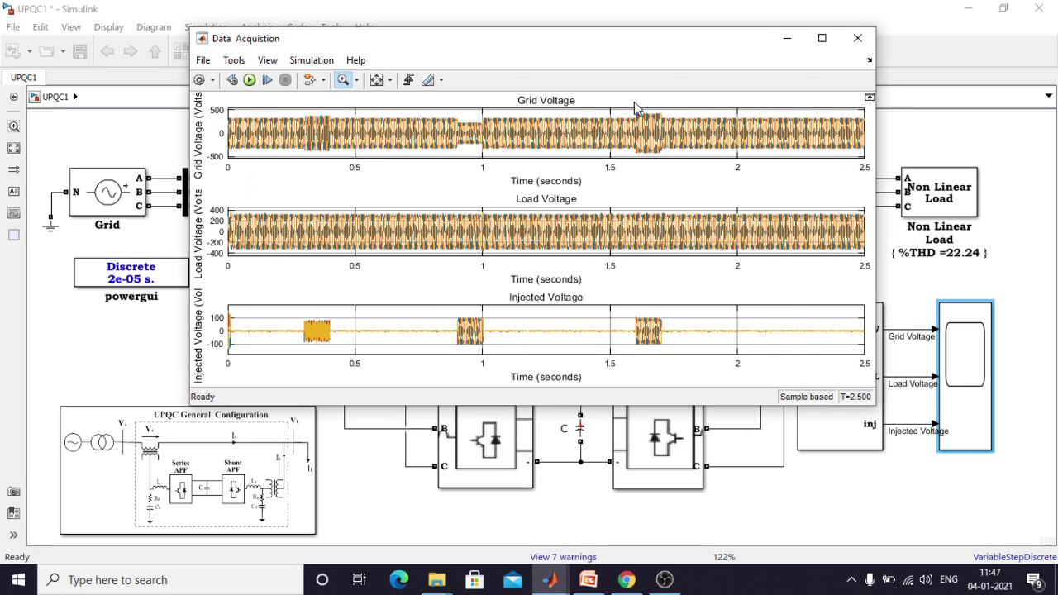
left_click_drag(651, 130, 684, 159)
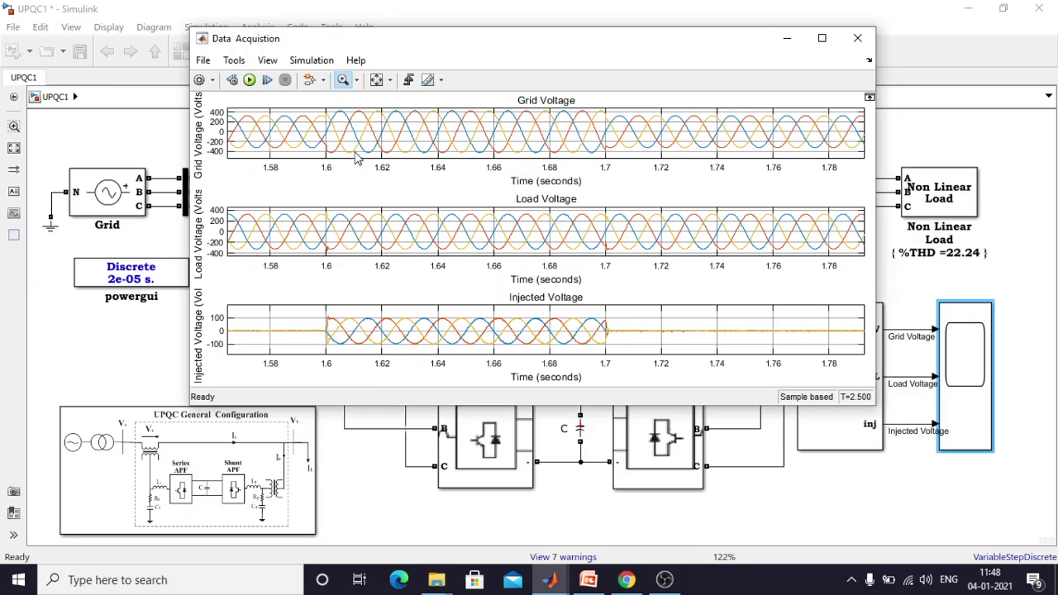
left_click(376, 79)
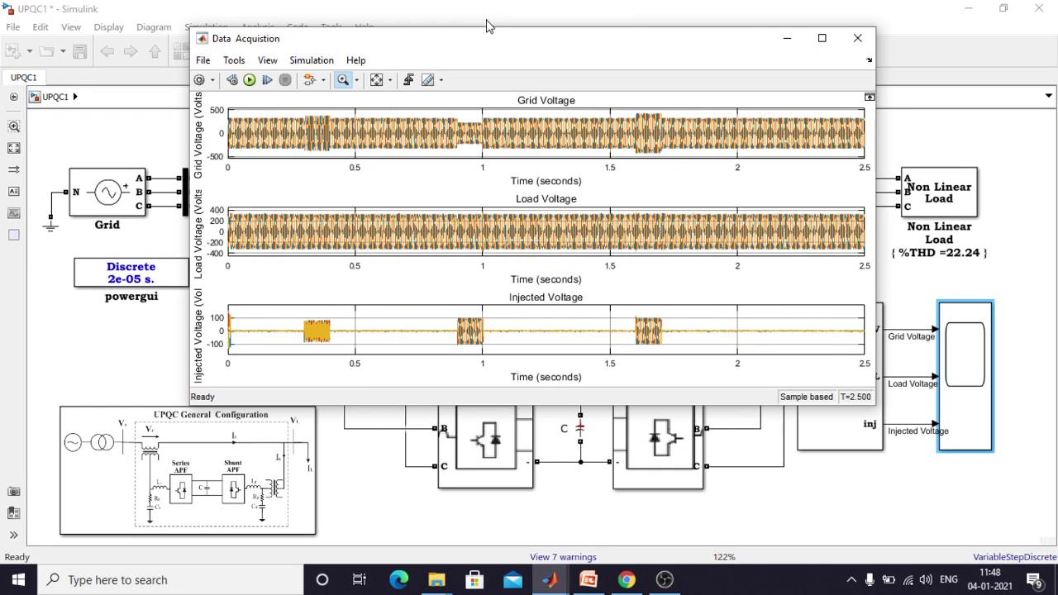
left_click_drag(498, 44, 472, 34)
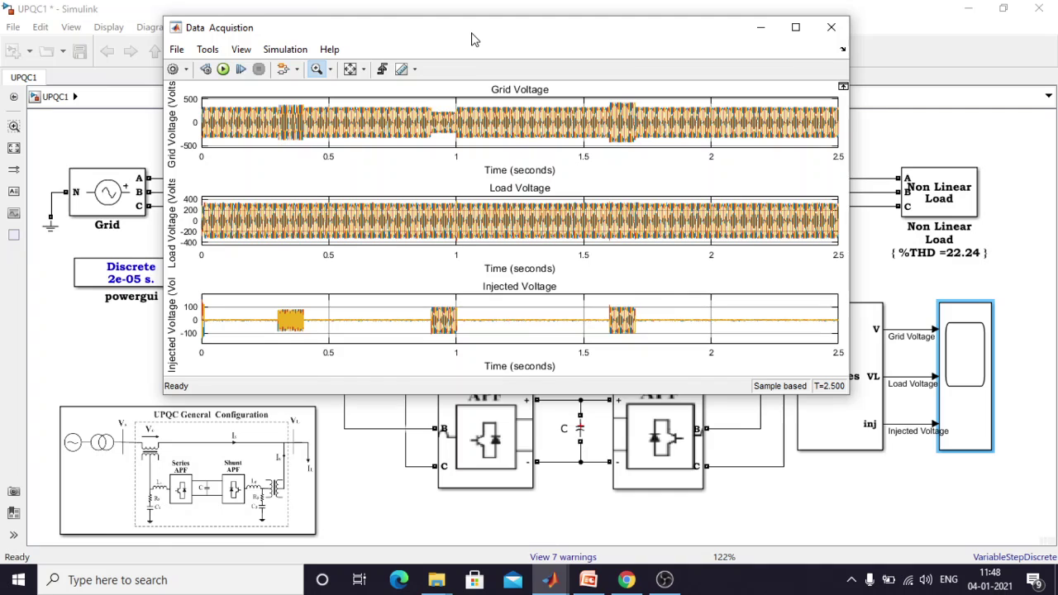
Look inside the scopes subsystem and open the Input scope for Vabc and Iabc, scaled to show the full signals
left_click(884, 496)
double_click(860, 434)
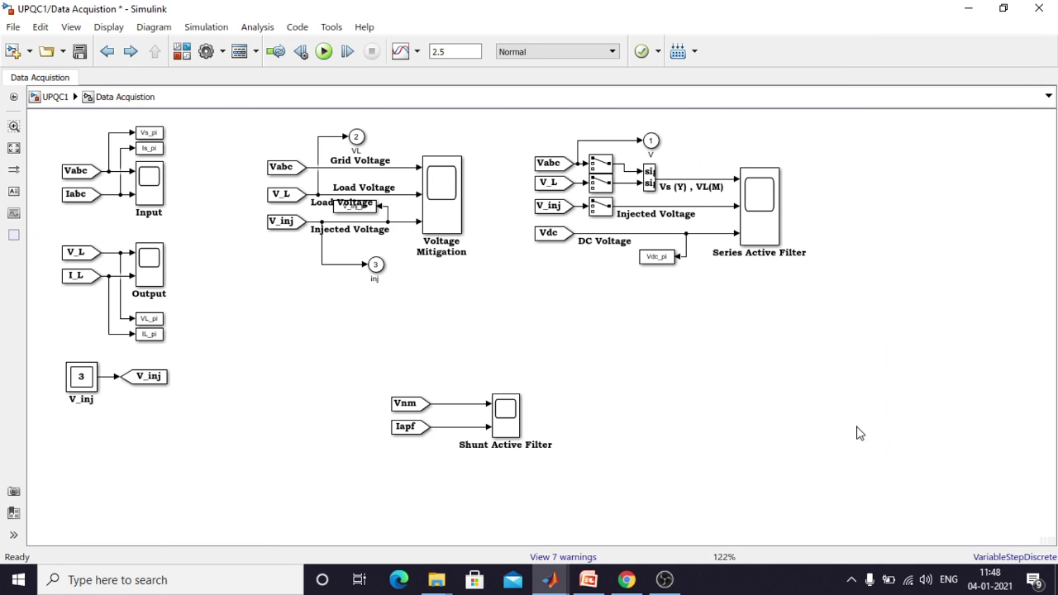
double_click(151, 181)
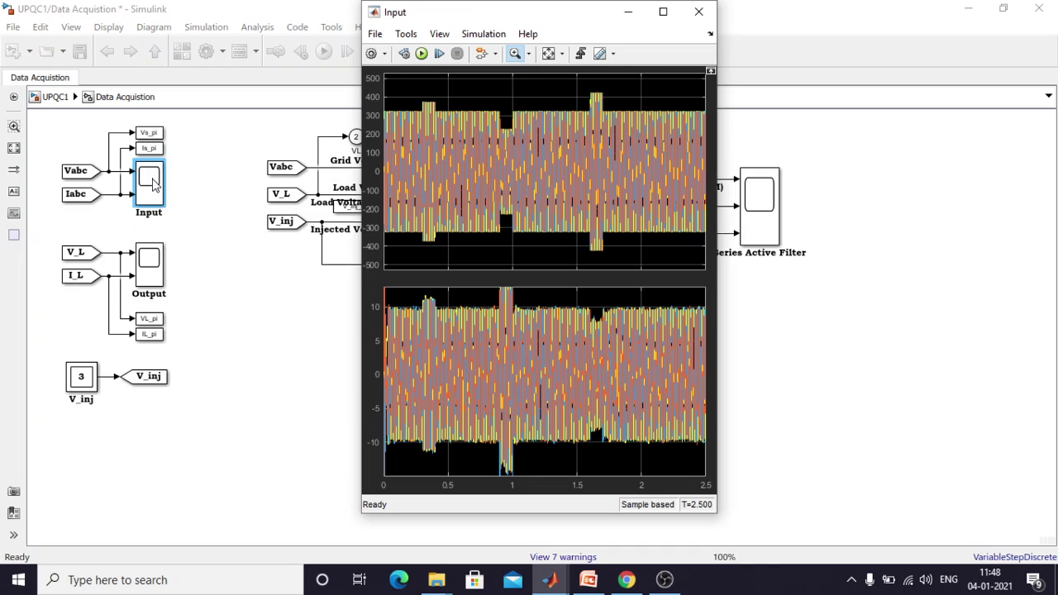
left_click(548, 53)
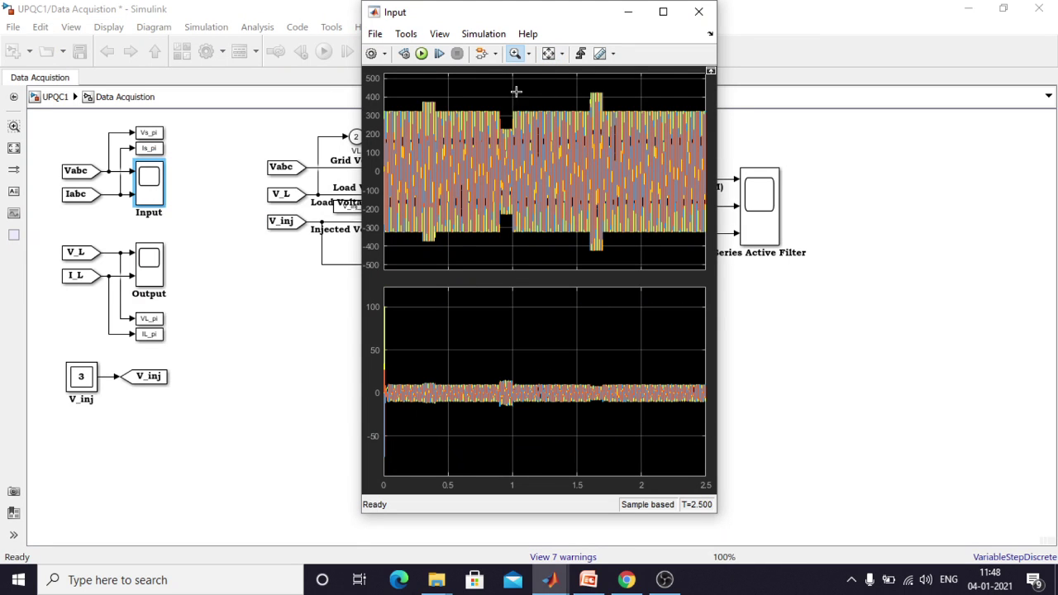
left_click_drag(549, 12, 468, 23)
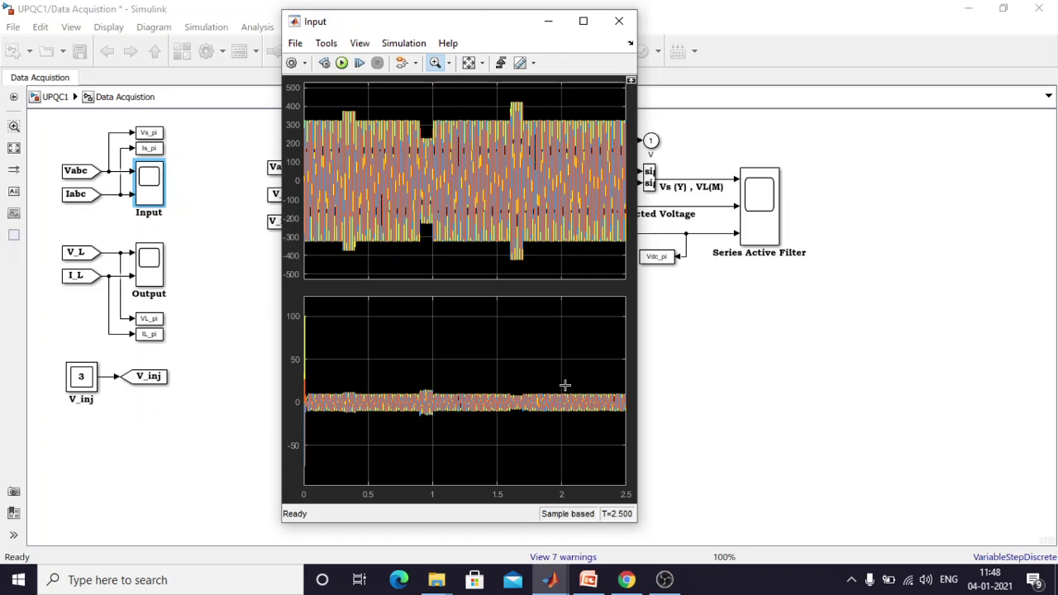
Inspect the Input scope's voltage and current waveforms closely around 2 s, and restore the full time range
left_click_drag(547, 385, 574, 425)
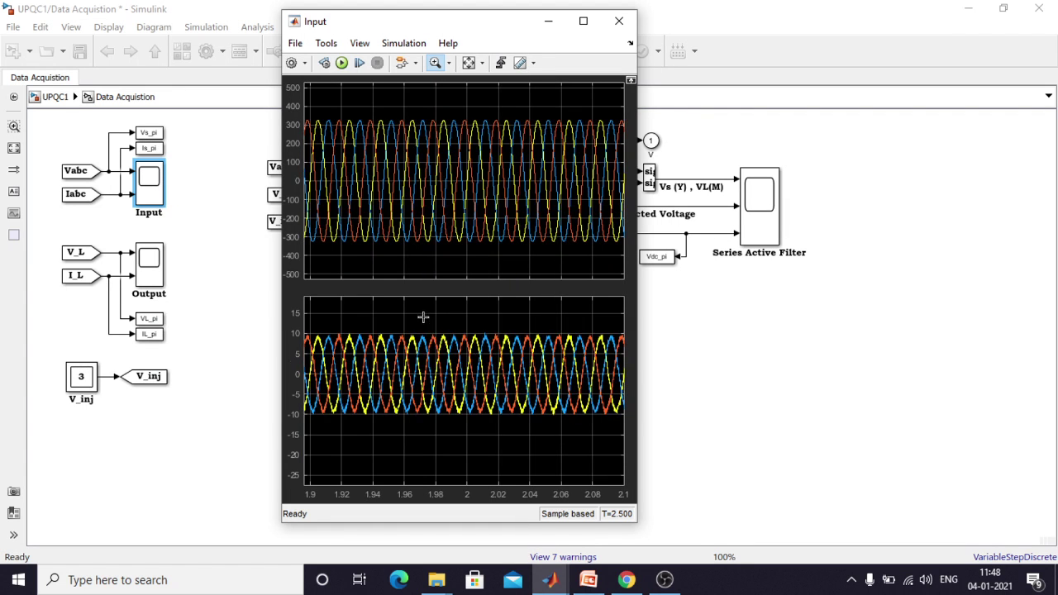
left_click_drag(423, 318, 512, 438)
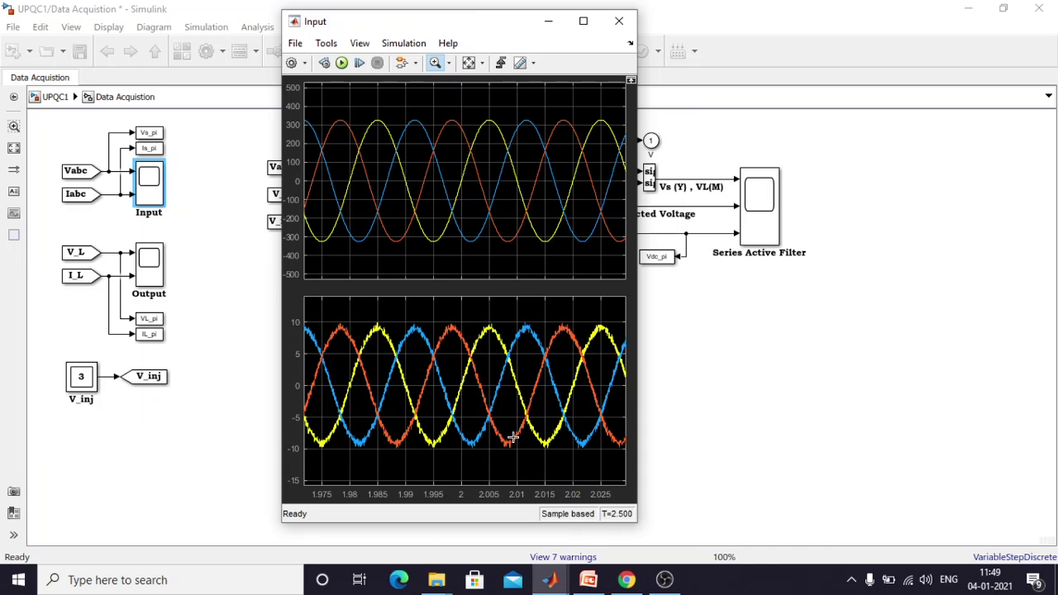
left_click(469, 63)
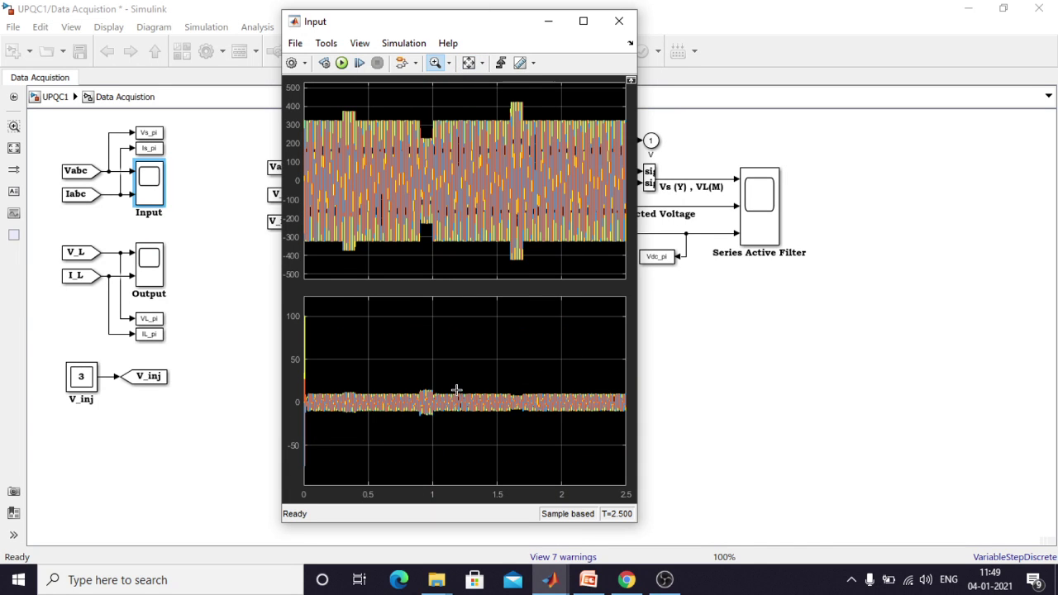
Inspect the Input scope's current waveforms between about 1.2 and 1.45 s and around 1.6 to 1.7 s, and restore the full range
left_click_drag(457, 390, 494, 437)
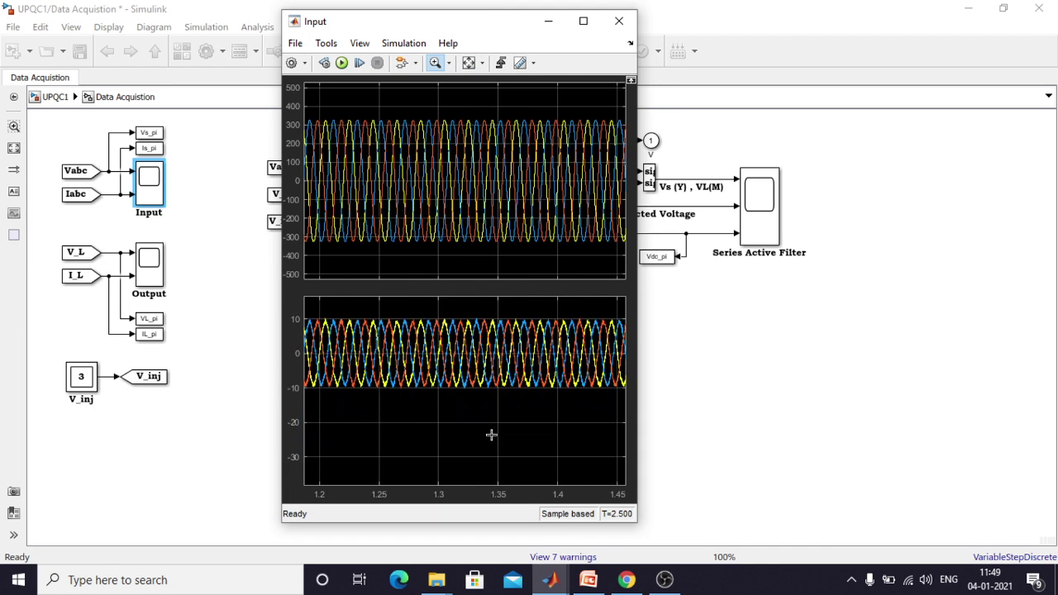
double_click(508, 106)
left_click_drag(501, 380, 532, 429)
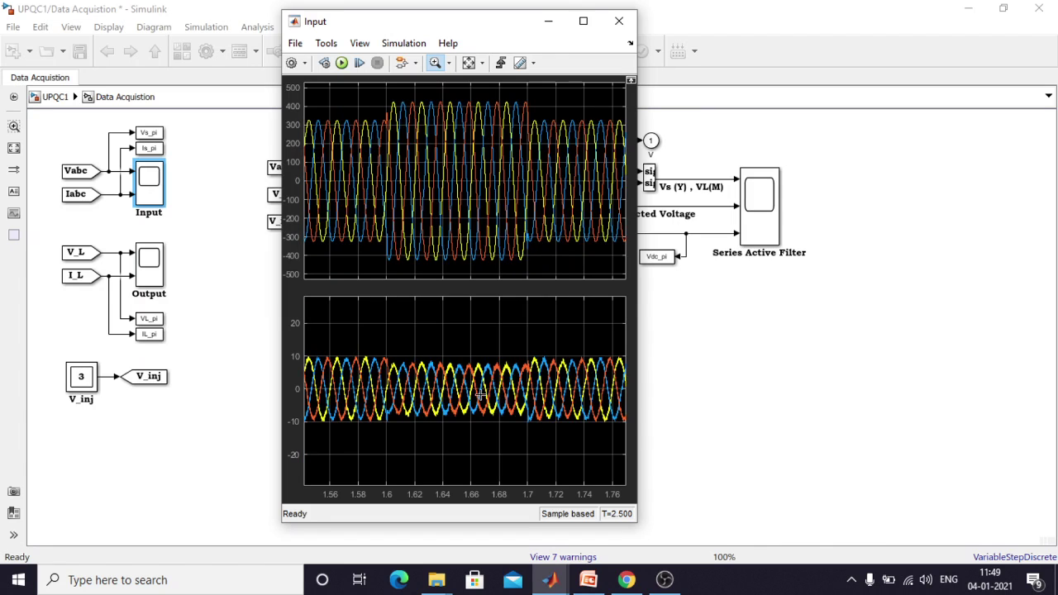
left_click_drag(373, 347, 542, 428)
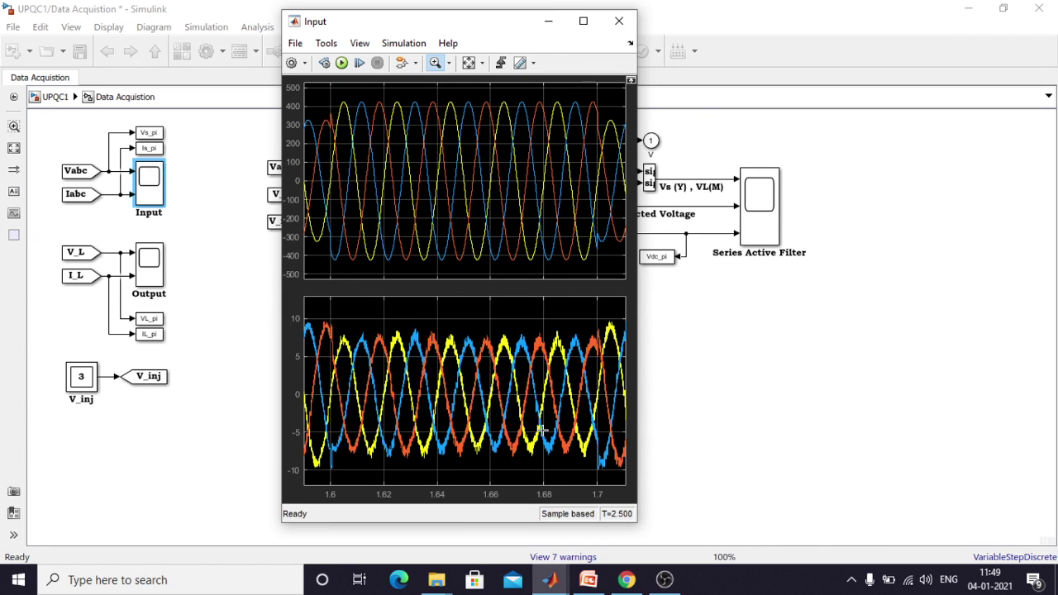
left_click(469, 65)
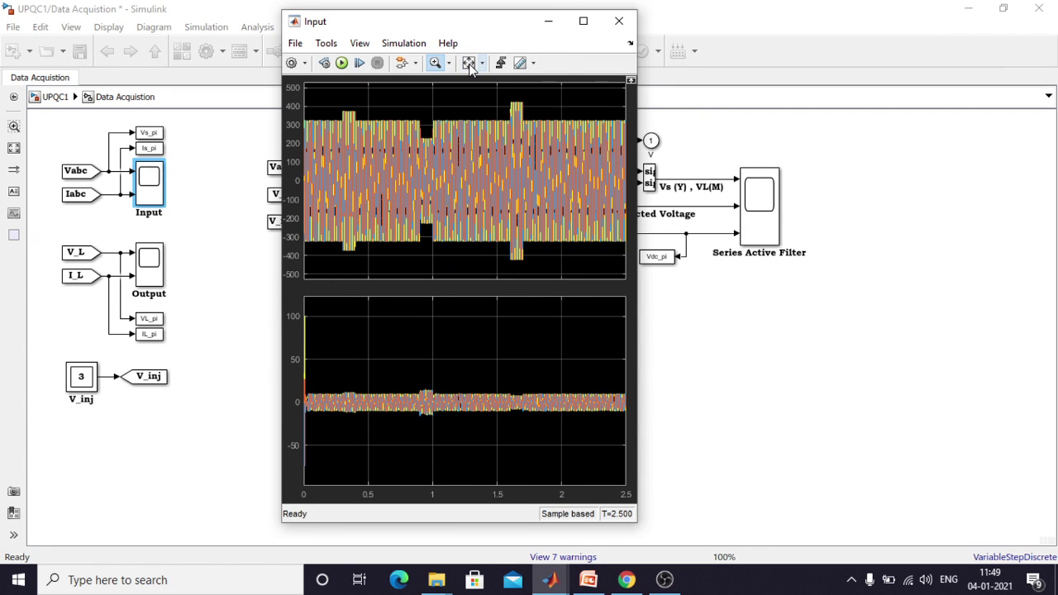
Check the workspace variable name and save format in the Input scope's logging settings, and close the scope configuration
left_click(368, 48)
left_click(364, 46)
left_click(362, 45)
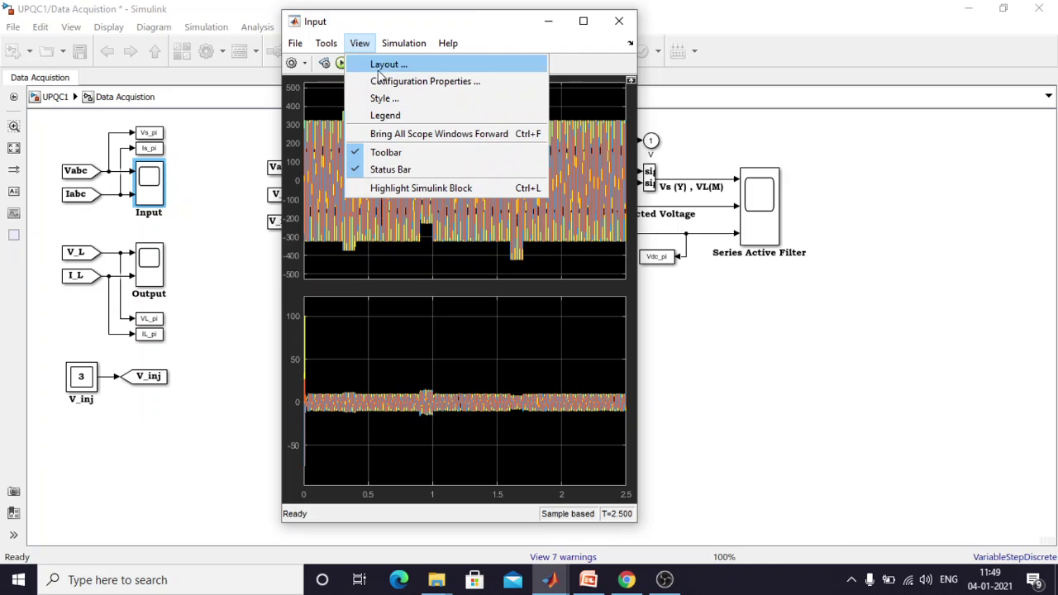
left_click(385, 83)
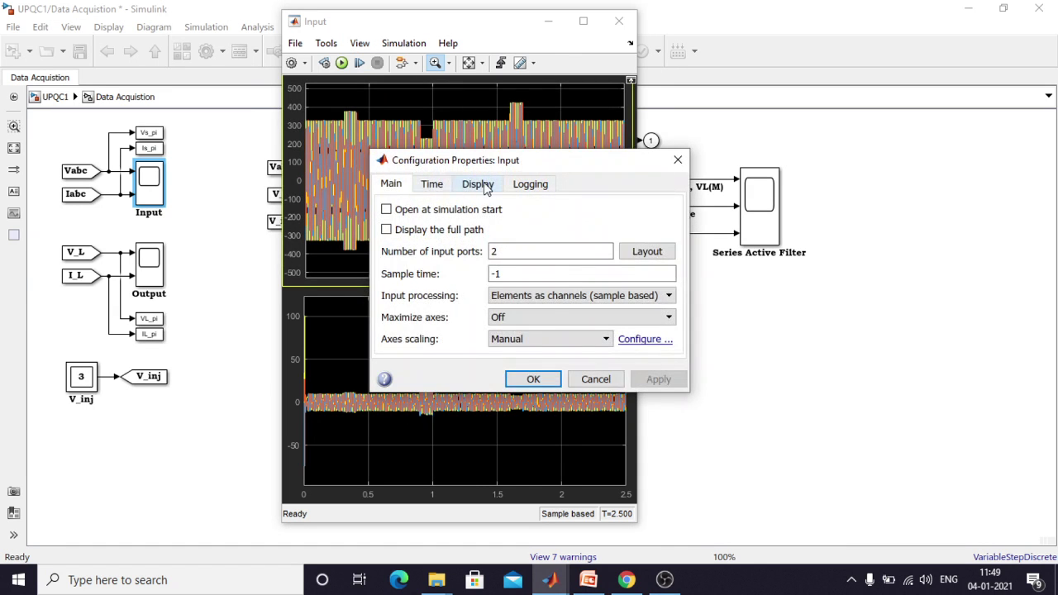
left_click(482, 185)
left_click(544, 187)
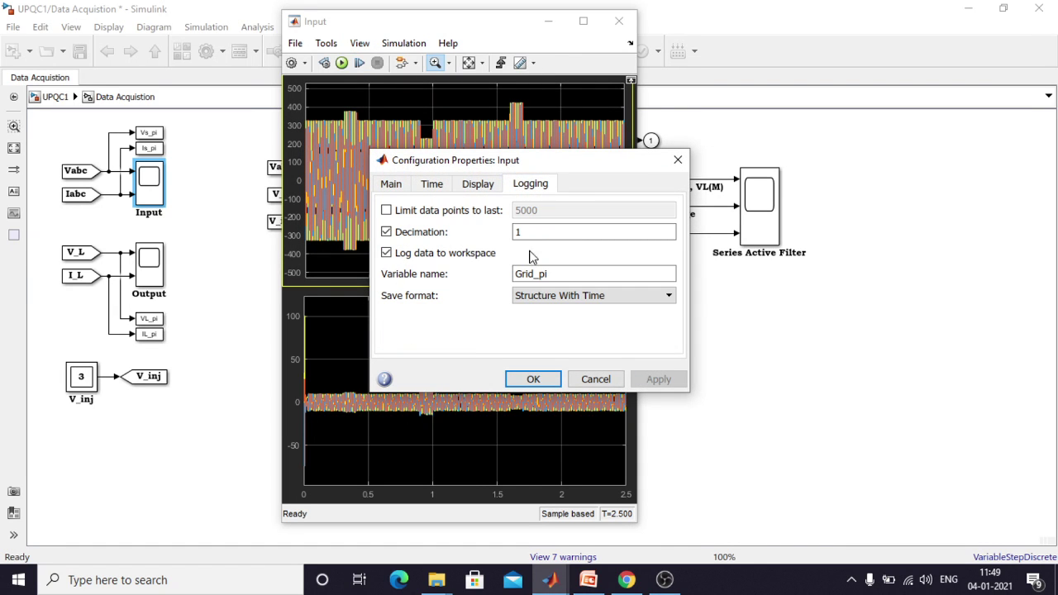
left_click(537, 278)
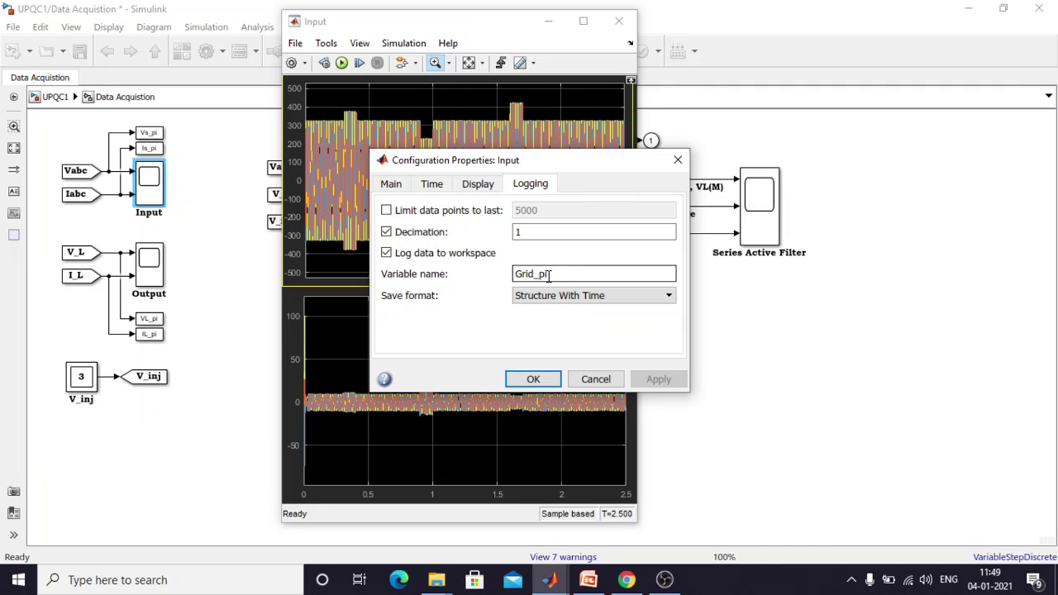
double_click(548, 277)
left_click(546, 379)
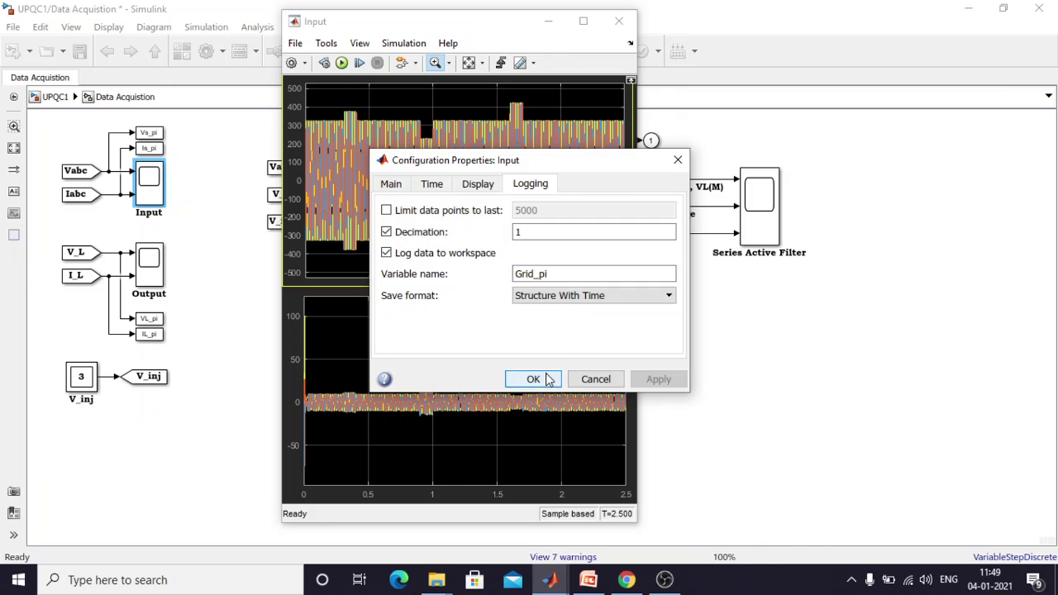
left_click(657, 378)
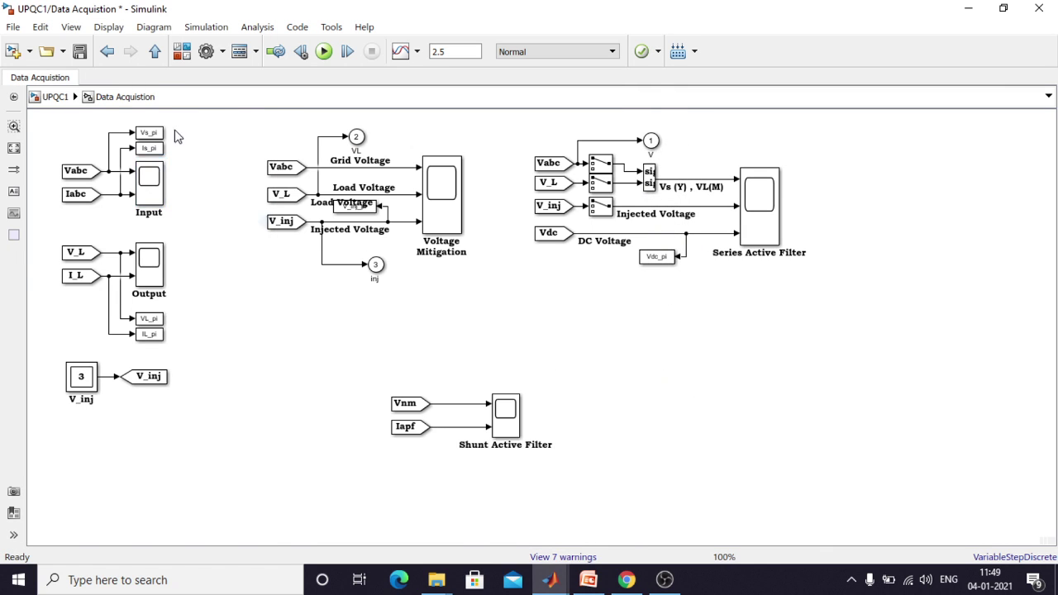
Return to the top level of UPQC1 and open powergui's FFT Analysis tool
left_click(53, 97)
left_click(162, 281)
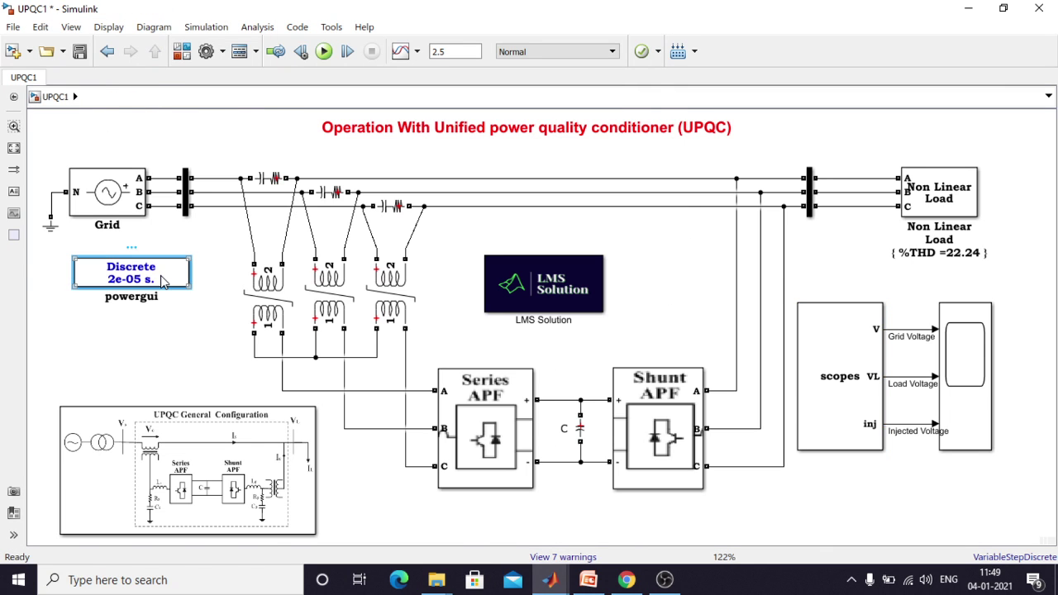
double_click(162, 281)
left_click(270, 193)
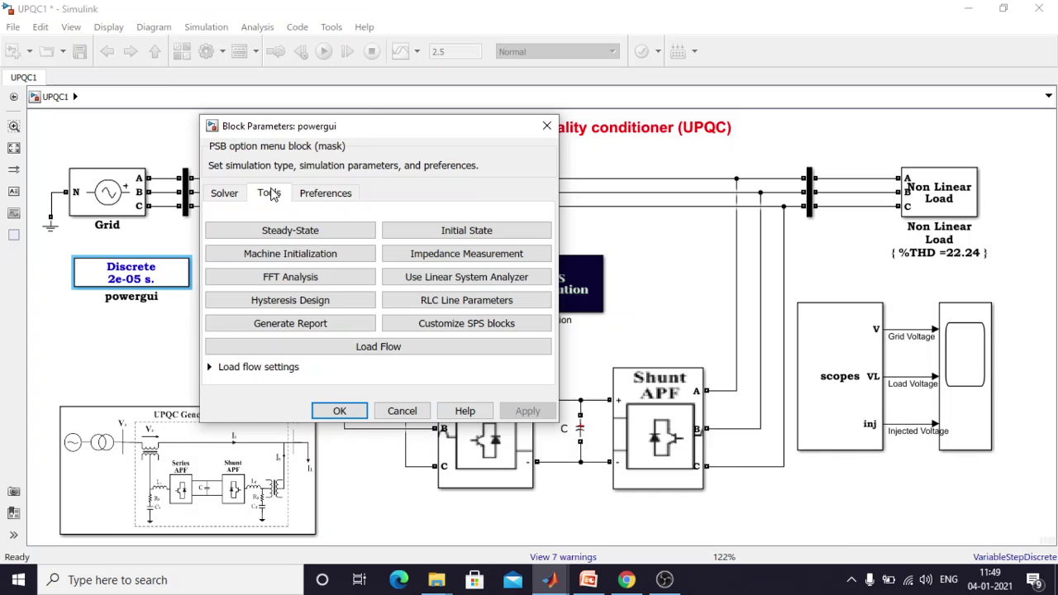
left_click(291, 277)
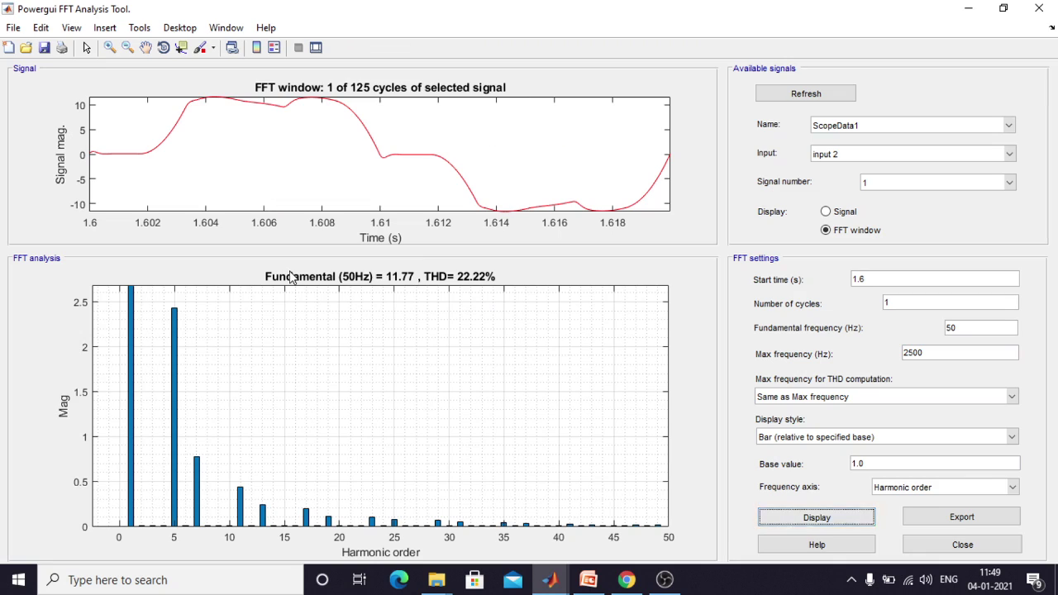
Select the logged Grid_pi data and its input 2 as the signal for FFT analysis
left_click(862, 126)
left_click(865, 138)
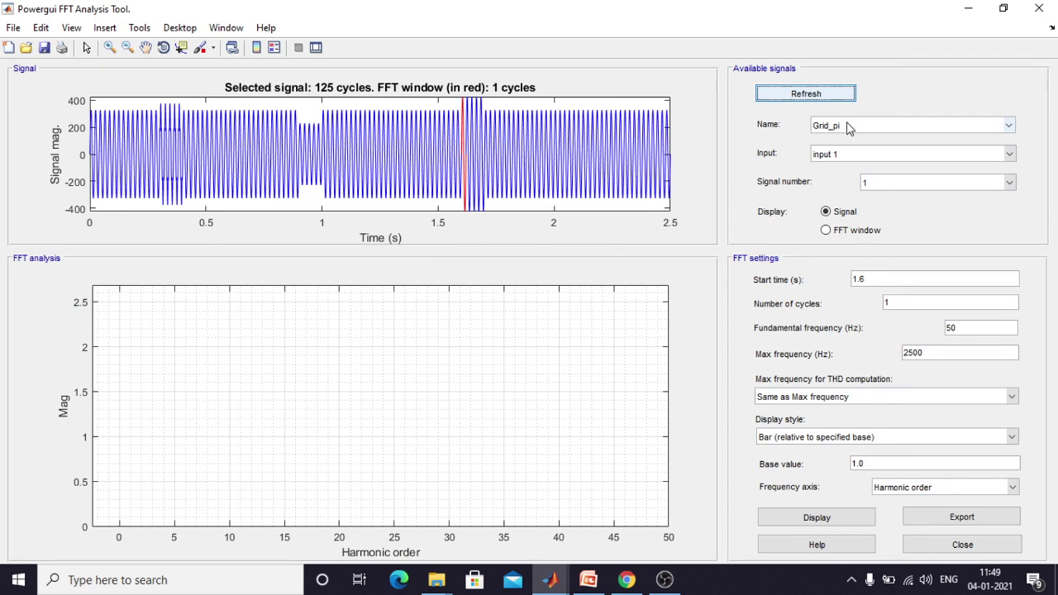
left_click(856, 157)
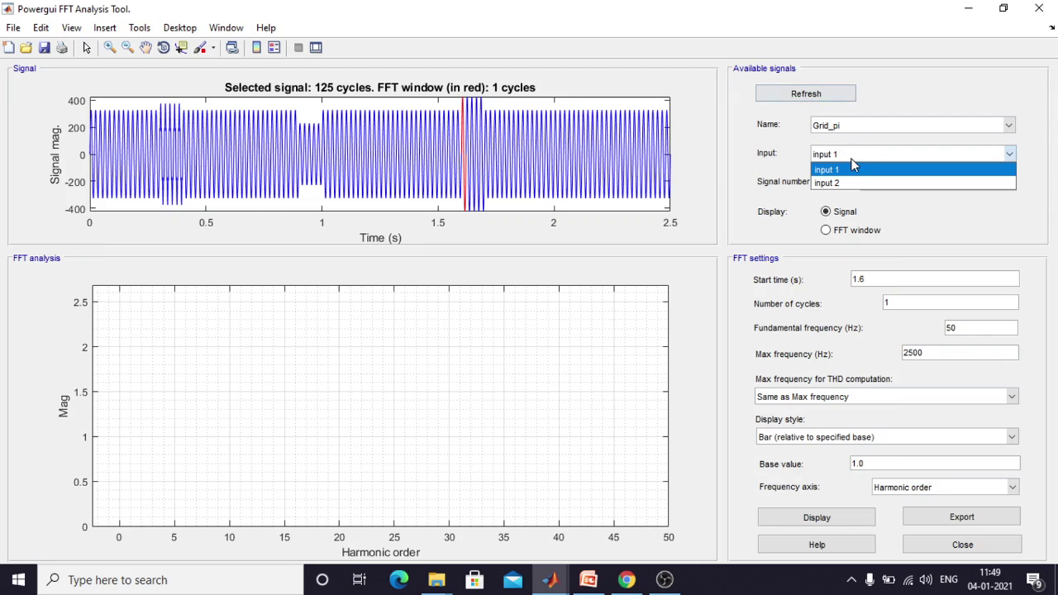
left_click(852, 163)
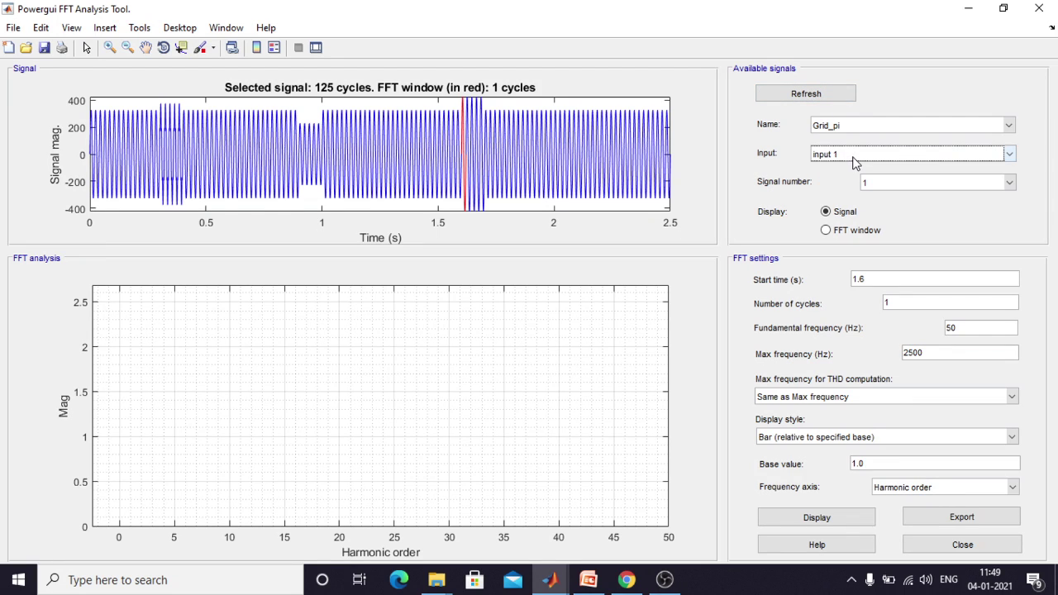
left_click(856, 157)
left_click(842, 183)
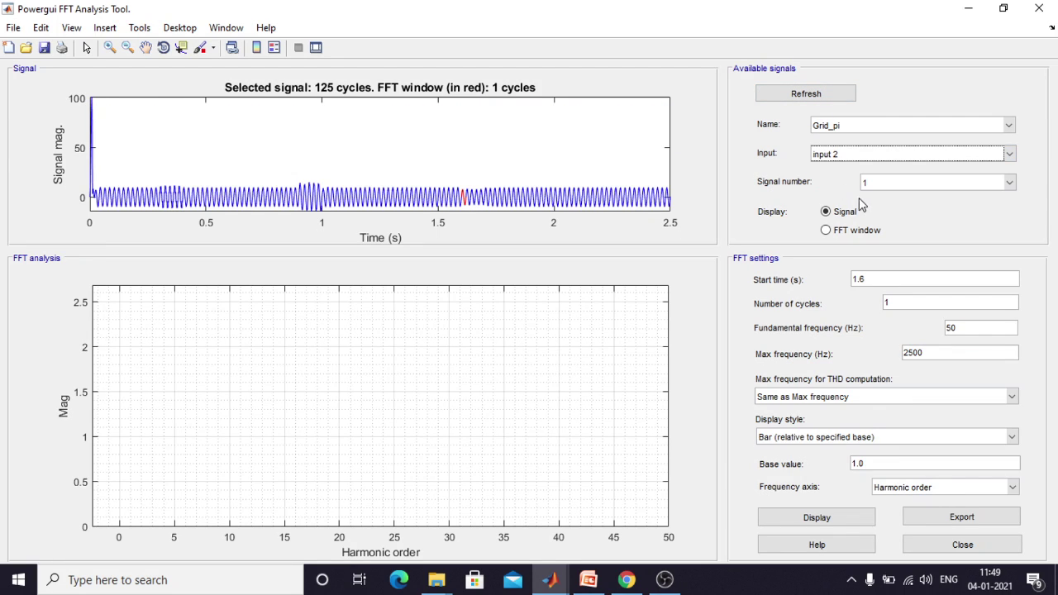
Compute the grid current's harmonic spectrum and THD, show only the FFT window of the signal, and return to the UPQC1 model
left_click(855, 521)
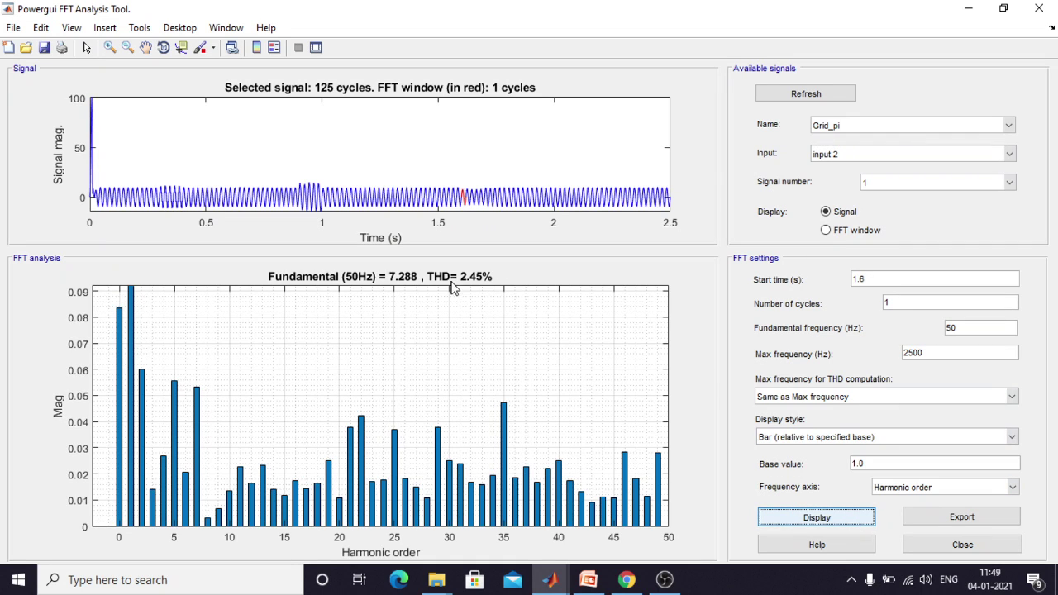
left_click(826, 230)
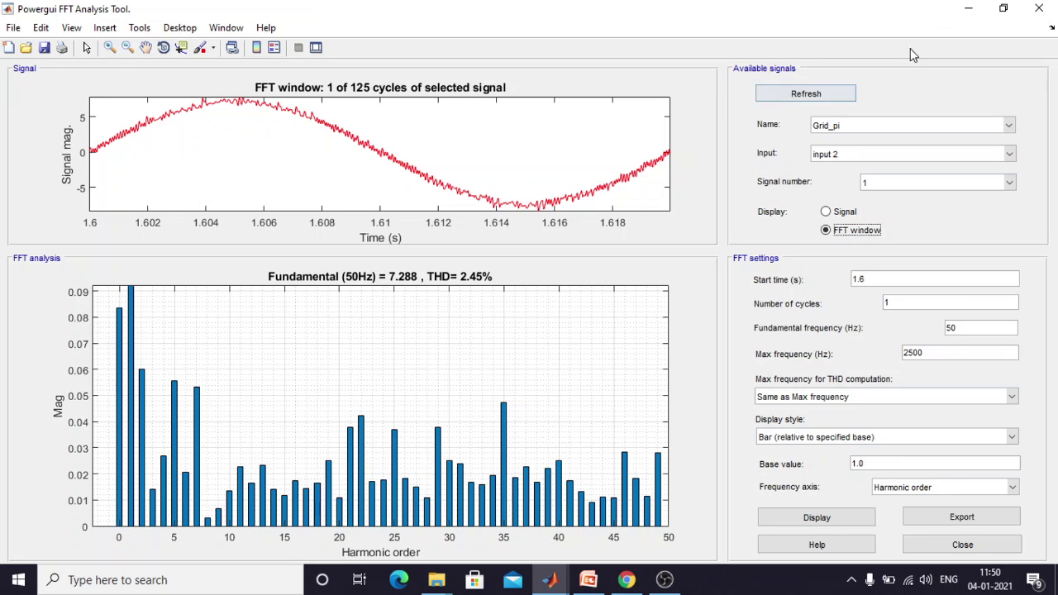
left_click(965, 12)
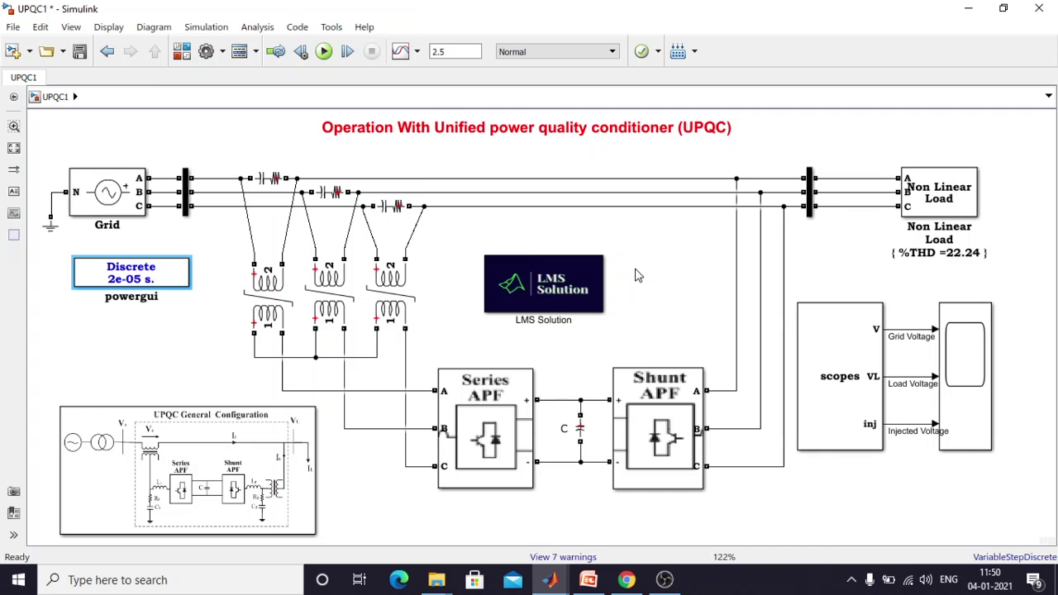
Switch to Chrome and open the LMS Solution home page at itpes.net
left_click(627, 579)
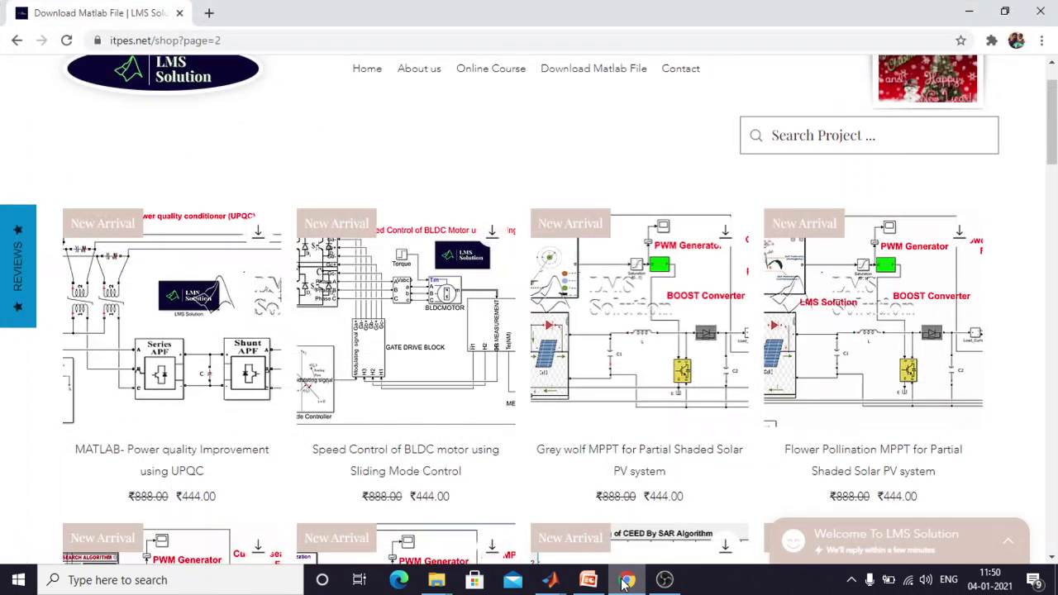
scroll(299, 308, "up", 1)
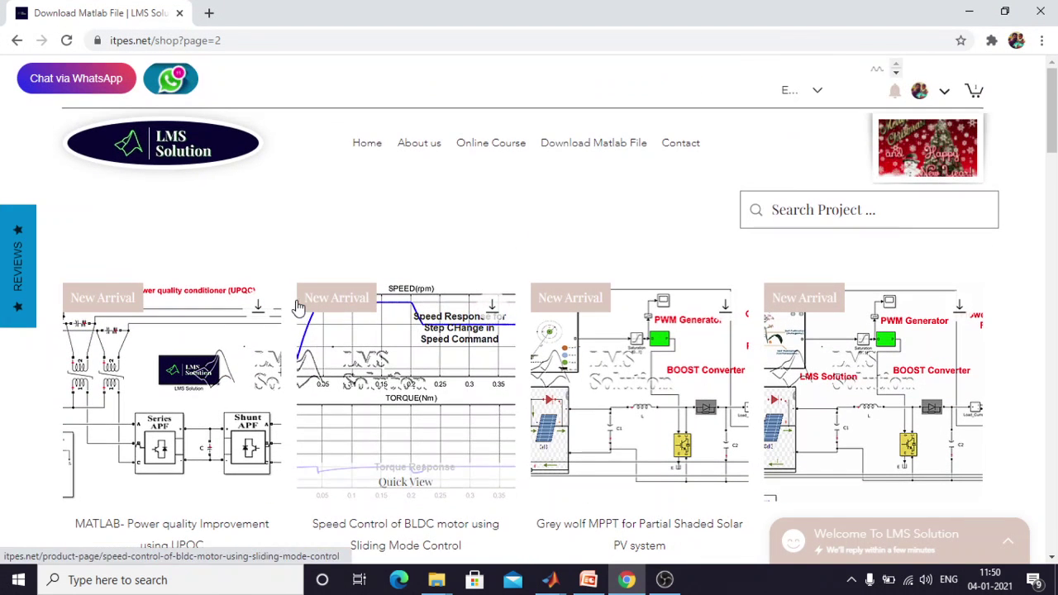
left_click(246, 42)
type("itp")
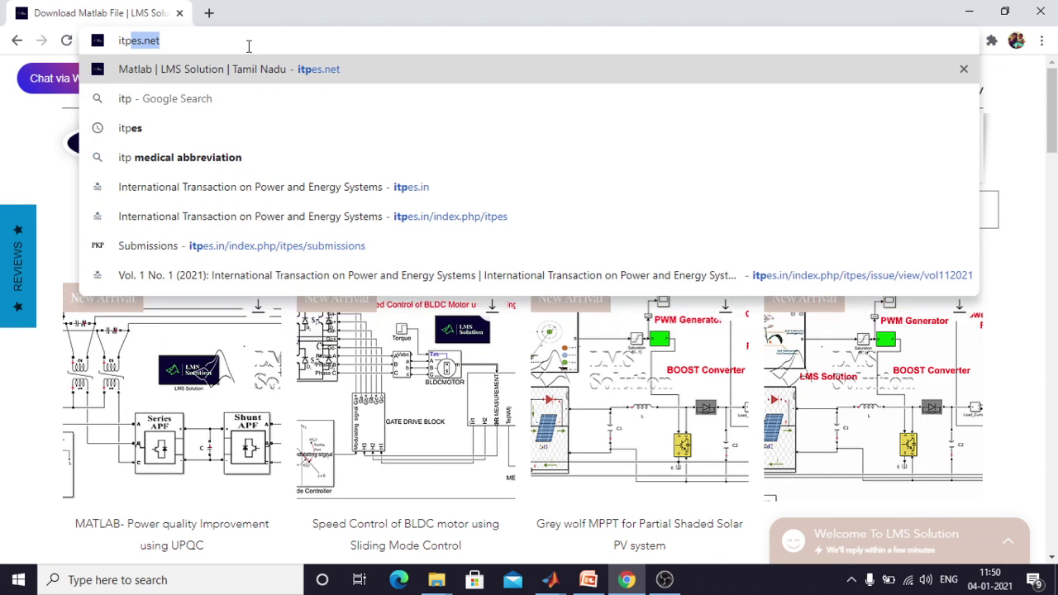
type("es.net")
key("Return")
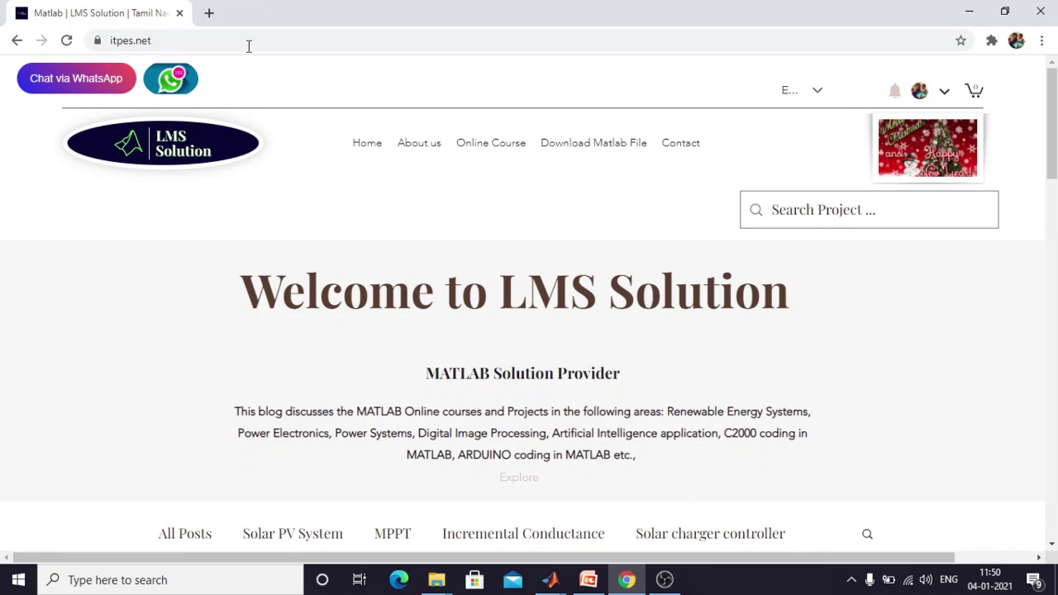
Open the site's Download Matlab File page and locate the listing for power quality improvement using UPQC
left_click(587, 152)
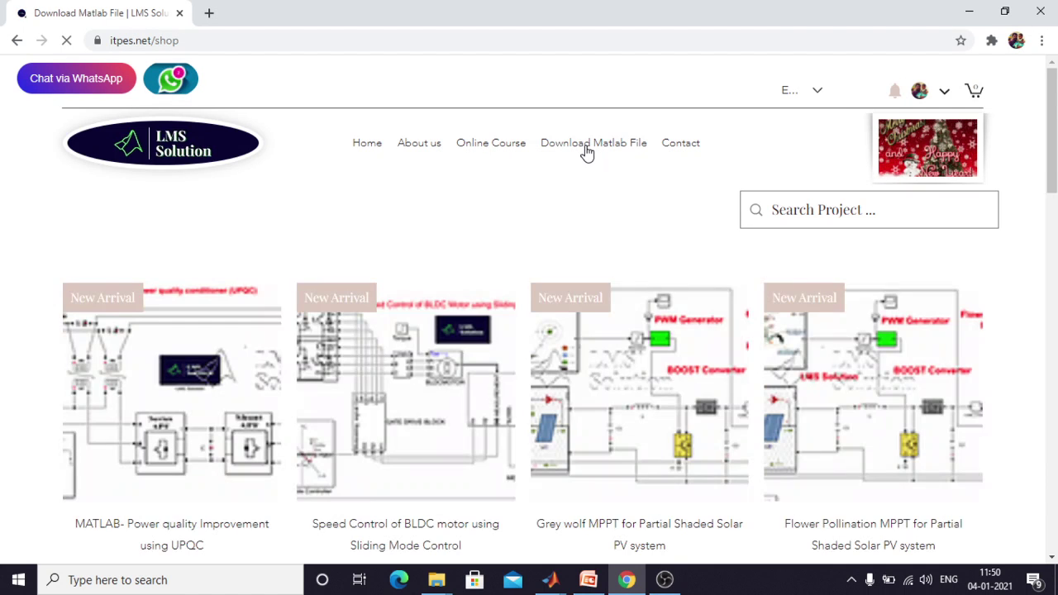
scroll(244, 219, "down", 2)
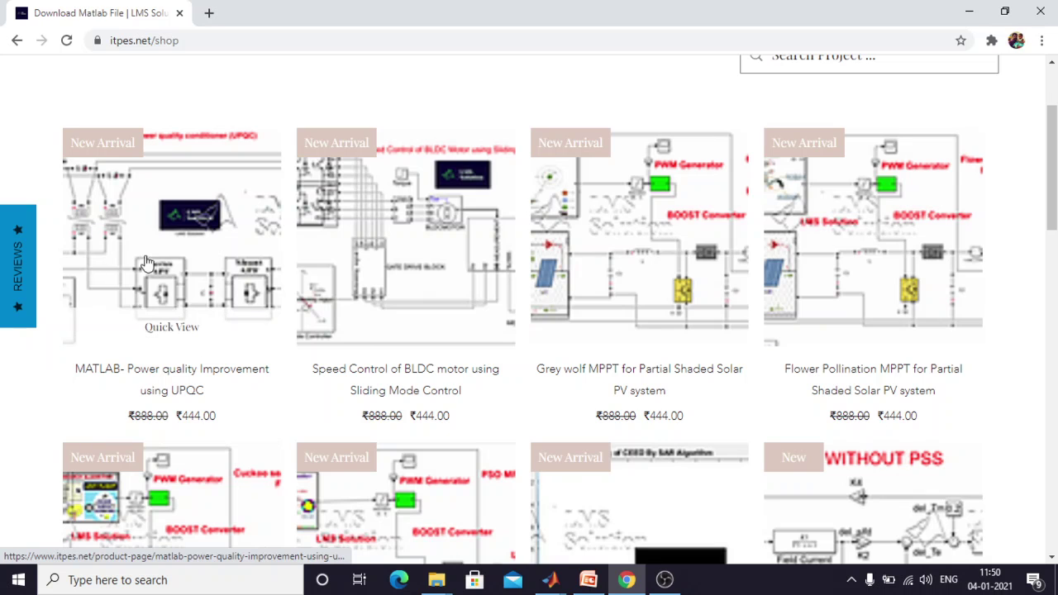